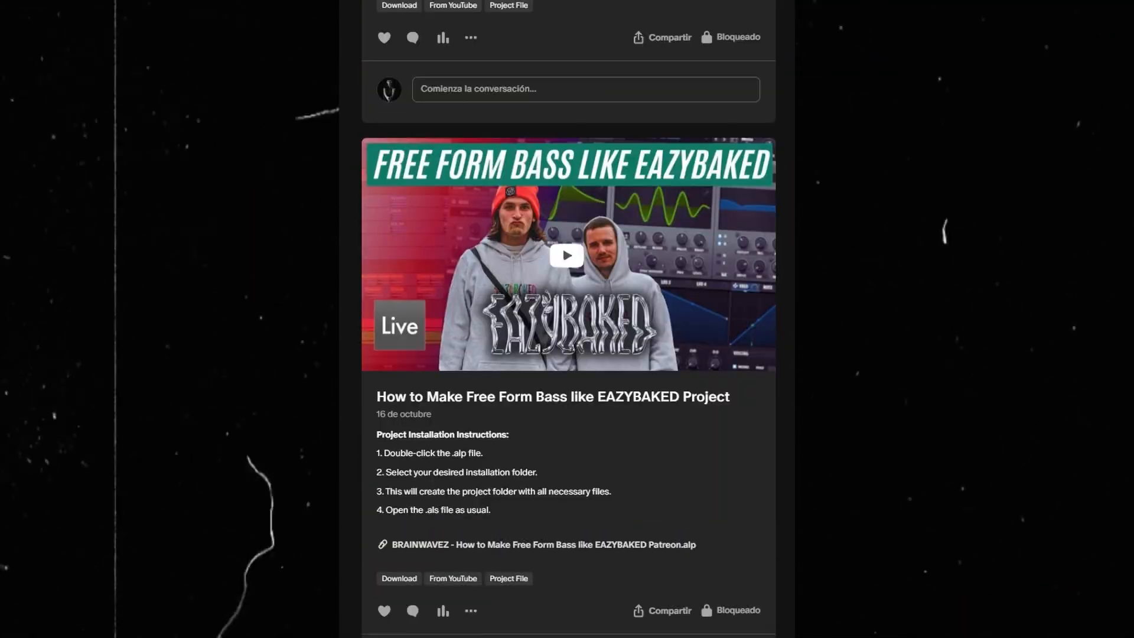
Step: Browse the Patreon posts offering downloadable project files from the YouTube tutorials
{"action": "scroll", "coordinate": [567, 319], "scroll_direction": "down", "scroll_amount": 10}
{"action": "scroll", "coordinate": [568, 319], "scroll_direction": "down", "scroll_amount": 20}
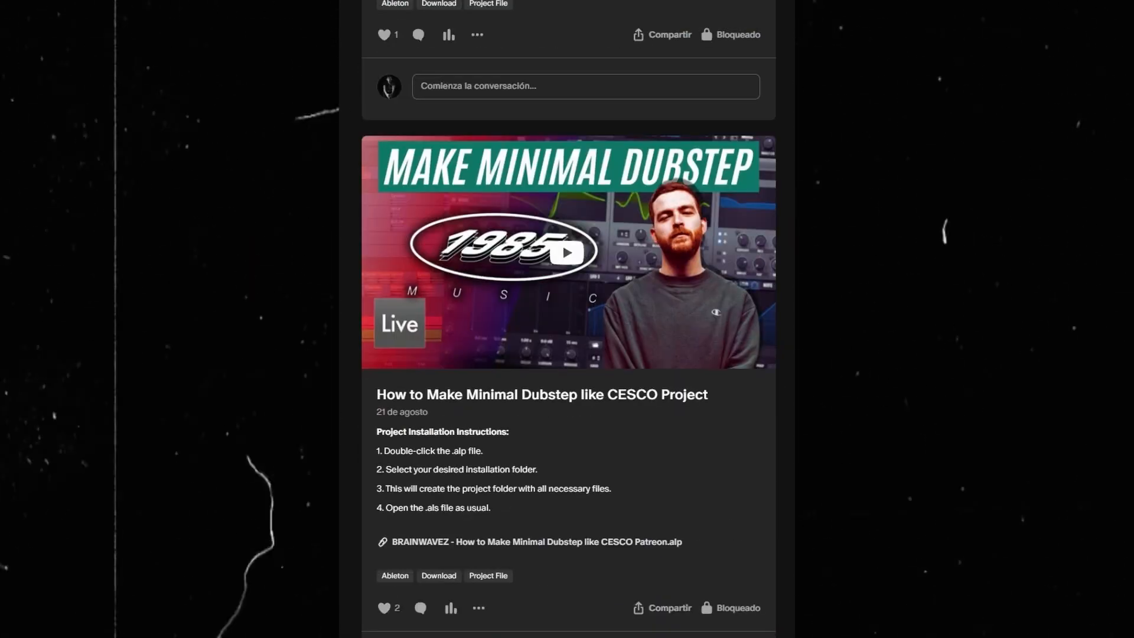
{"action": "scroll", "coordinate": [568, 319], "scroll_direction": "down", "scroll_amount": 20}
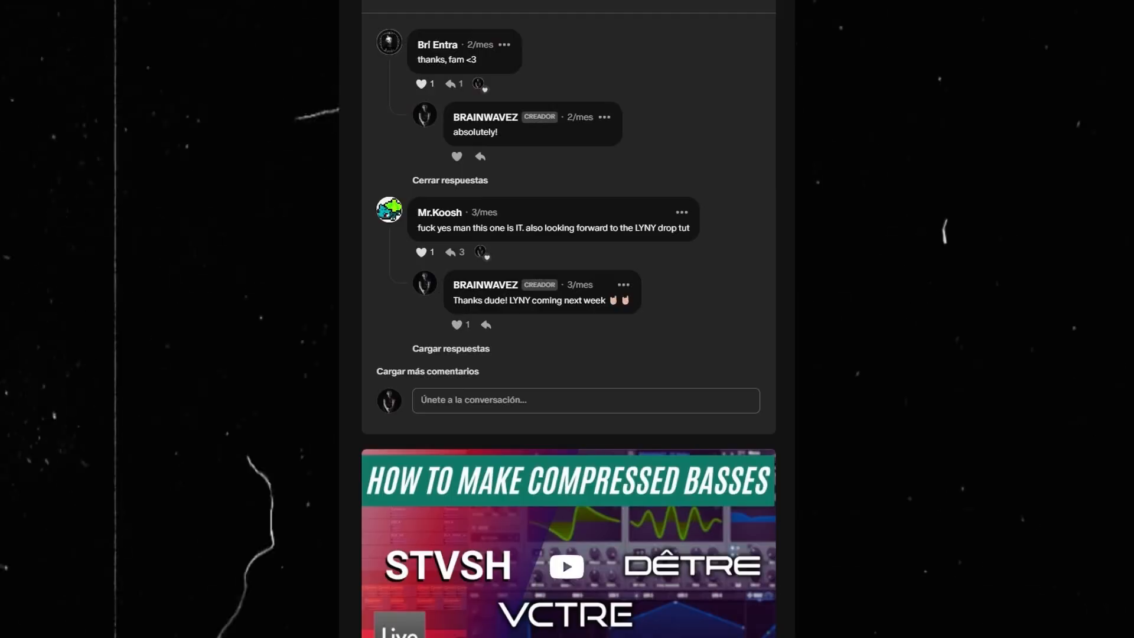
{"action": "scroll", "coordinate": [568, 319], "scroll_direction": "down", "scroll_amount": 20}
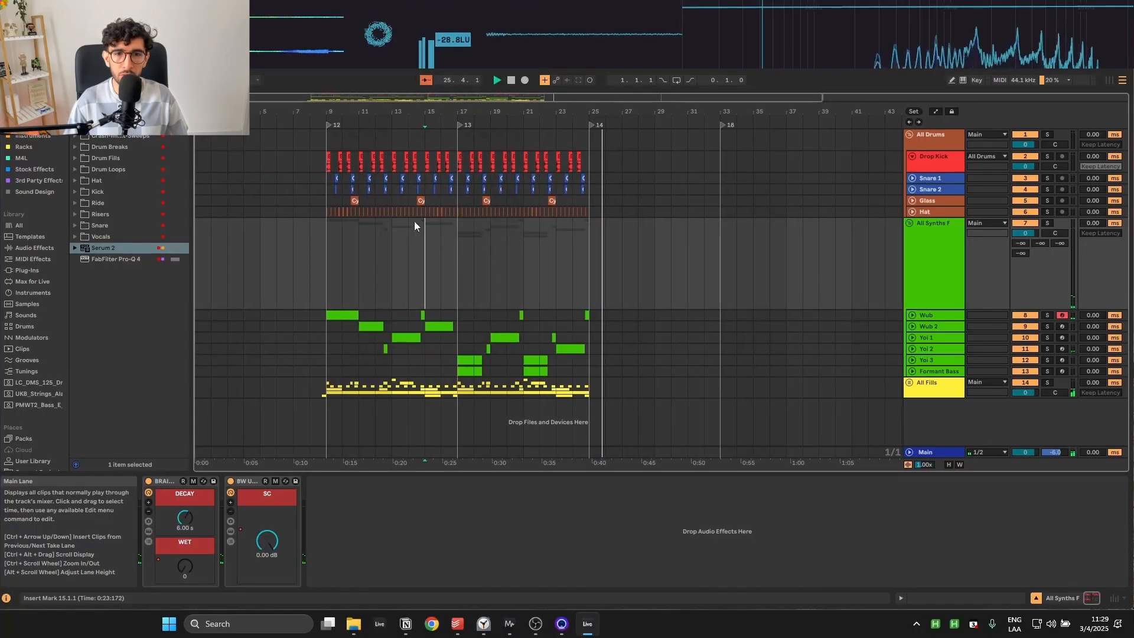
Step: Switch to Ableton Live, turn off Follow, and play the drop from bar 9 with the All Drums group soloed
{"action": "scroll", "coordinate": [414, 221], "scroll_direction": "up", "scroll_amount": 3}
{"action": "left_click", "coordinate": [424, 81]}
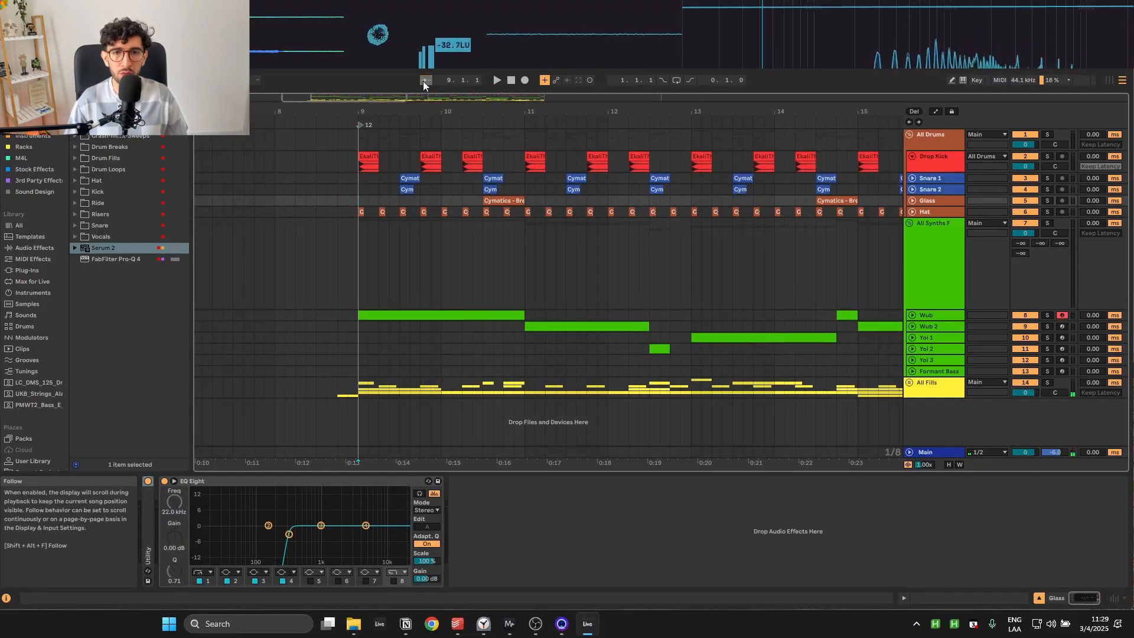
{"action": "left_click", "coordinate": [930, 147]}
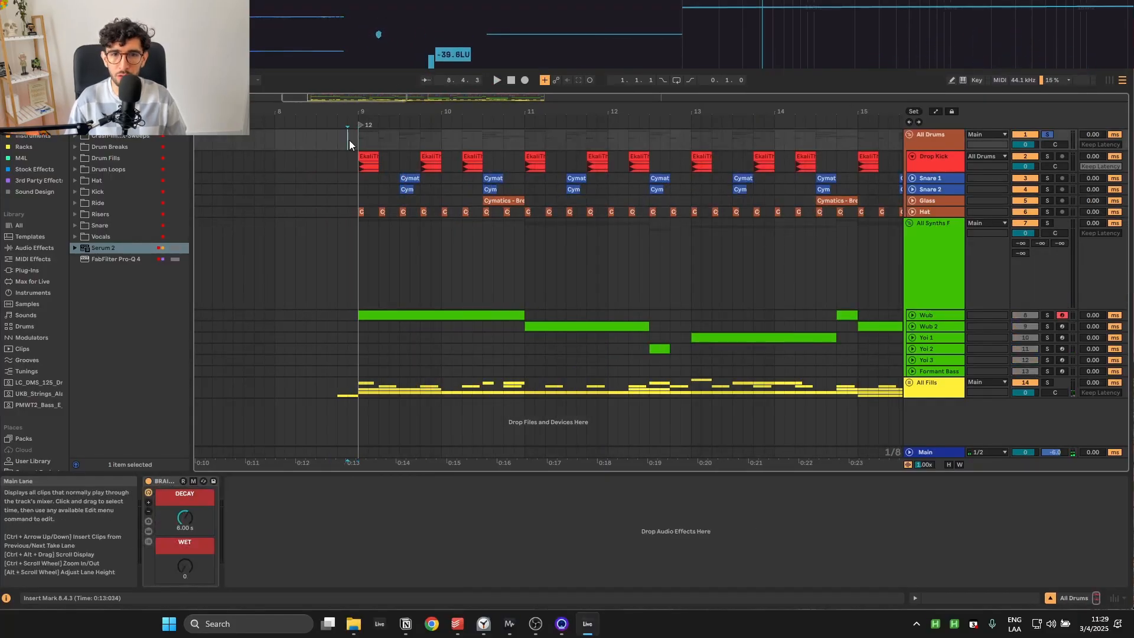
{"action": "key", "text": "space"}
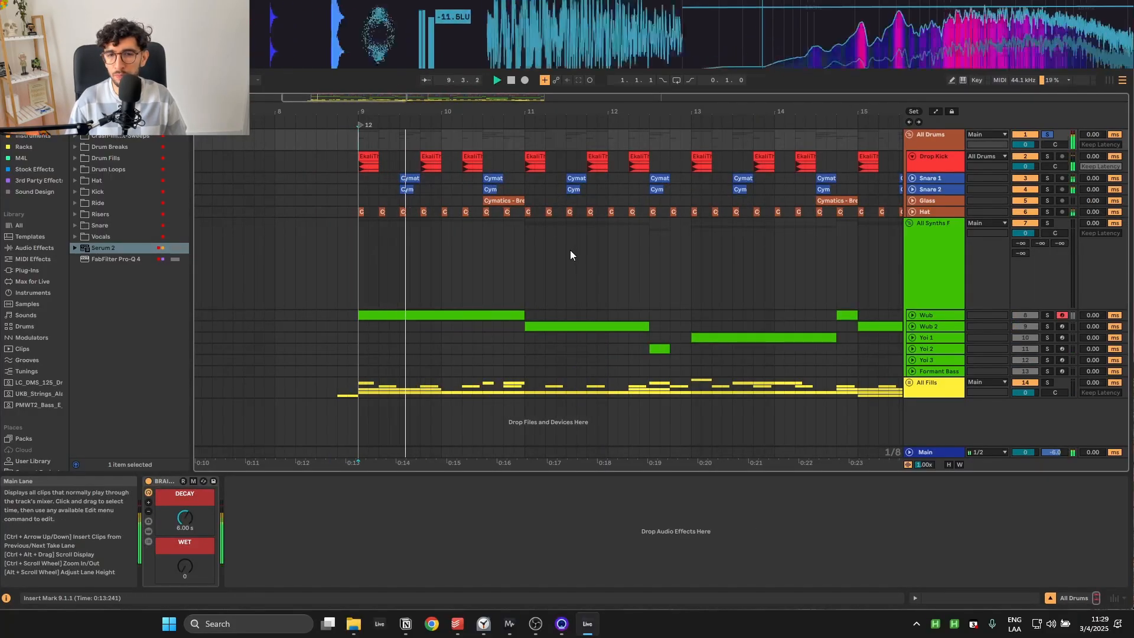
Step: Unfold the snare, glass and hat tracks, and play the Drop Kick track soloed from bar 9
{"action": "left_click", "coordinate": [913, 201]}
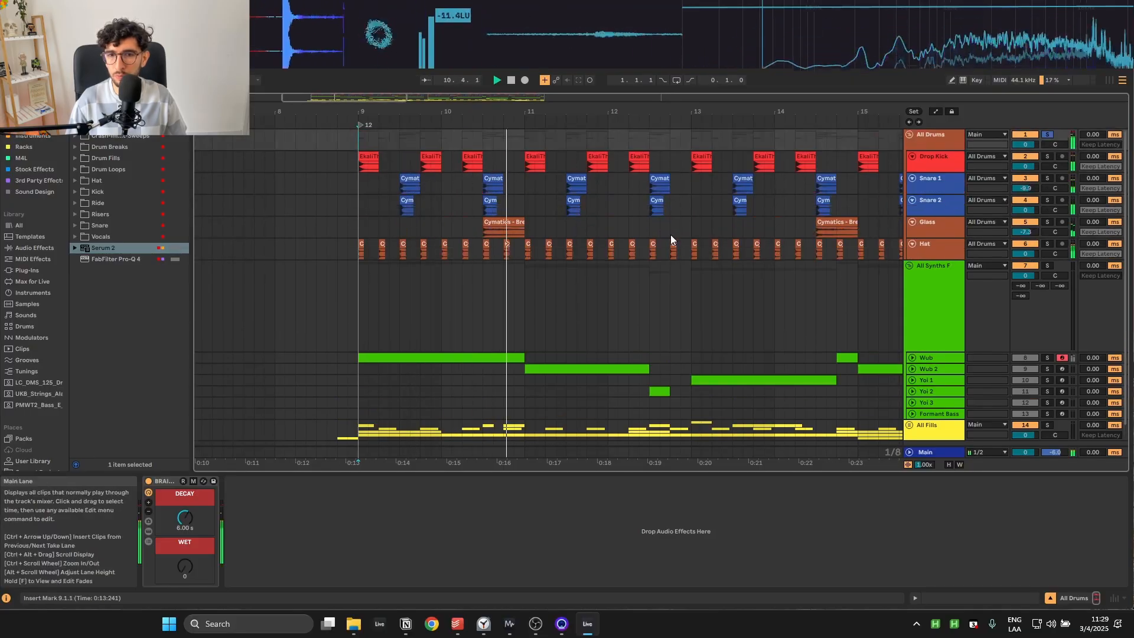
{"action": "left_click", "coordinate": [420, 186]}
{"action": "key", "text": "space"}
{"action": "left_click", "coordinate": [386, 168]}
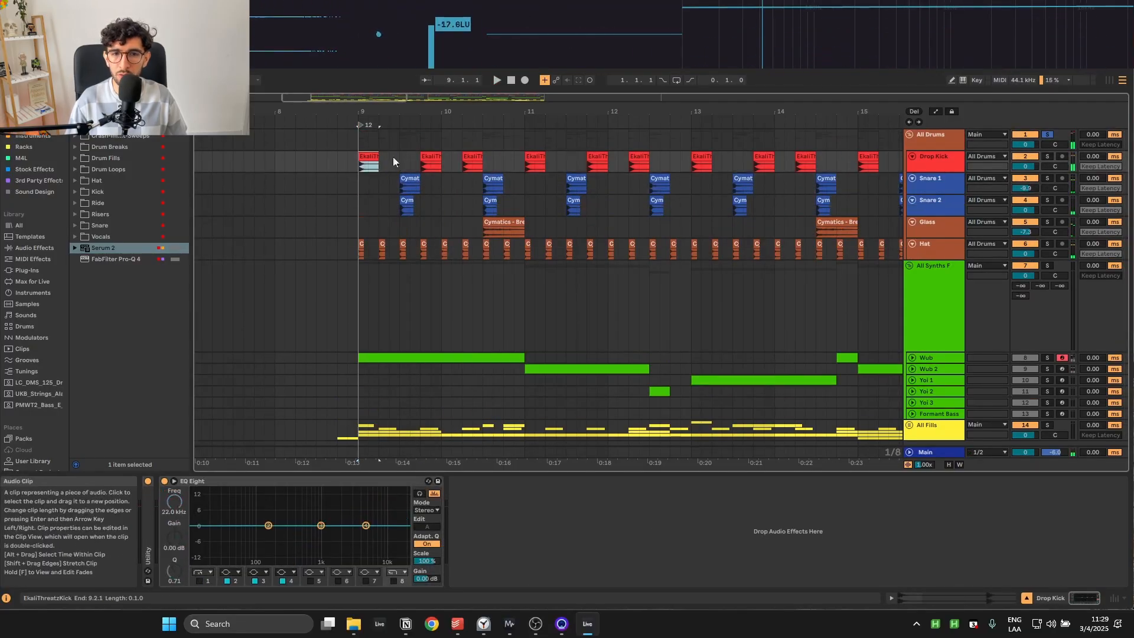
{"action": "left_click", "coordinate": [952, 167]}
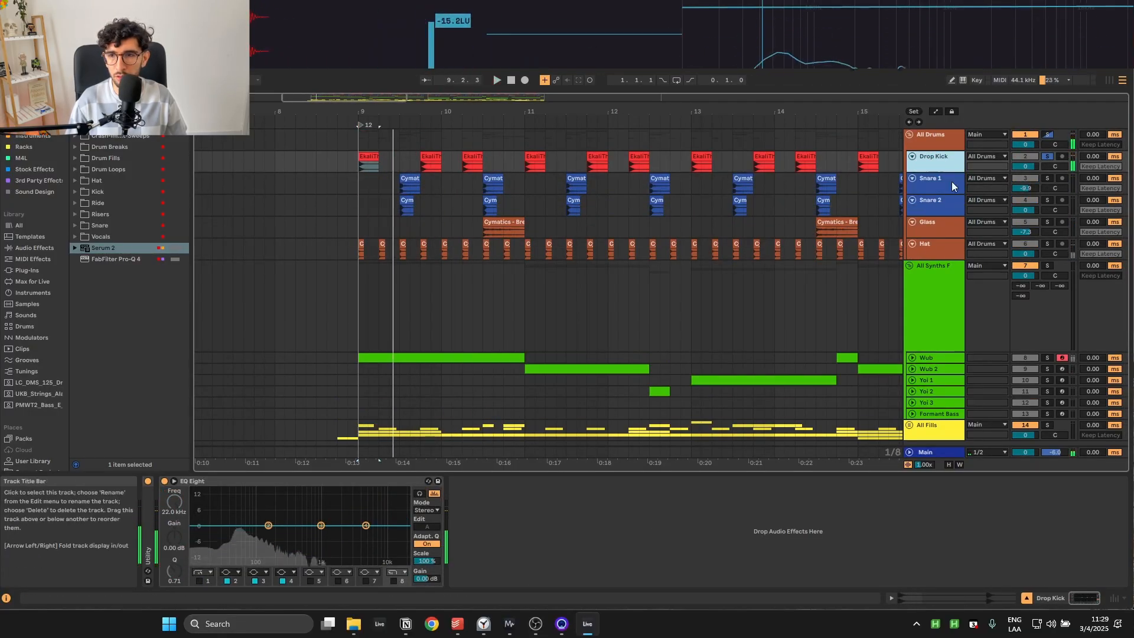
Step: Solo the Snare 1 and Snare 2 tracks together to hear the layered snare, and audition Snare 2 alone
{"action": "left_click", "coordinate": [952, 182]}
{"action": "left_click", "coordinate": [941, 200], "text": "shift"}
{"action": "key", "text": "s"}
{"action": "key", "text": "s"}
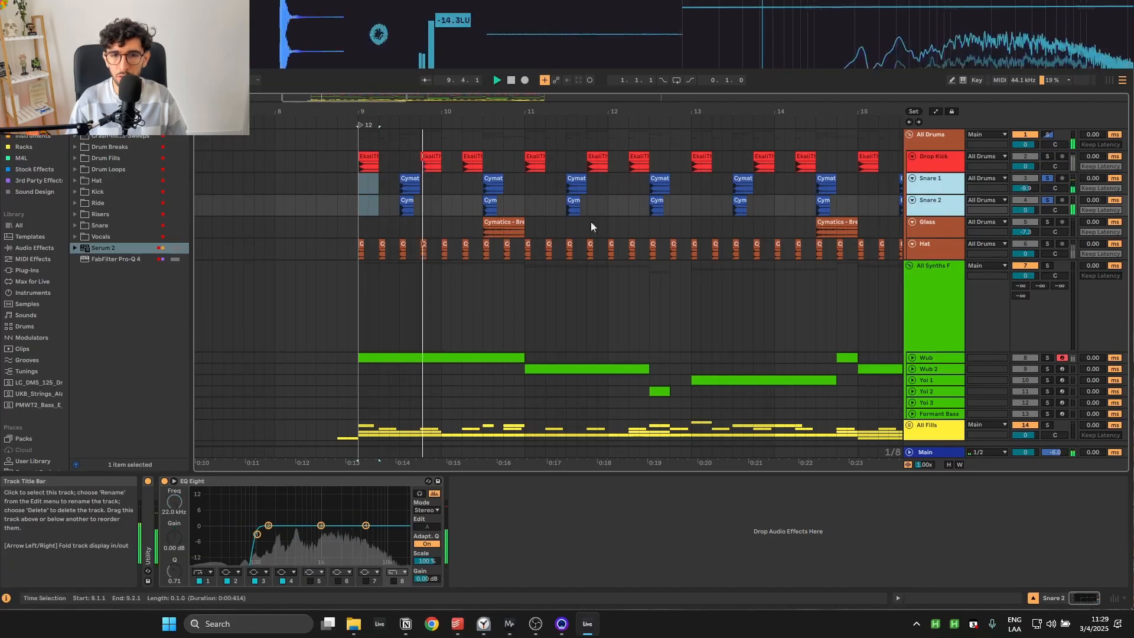
{"action": "left_click", "coordinate": [404, 182]}
{"action": "key", "text": "s"}
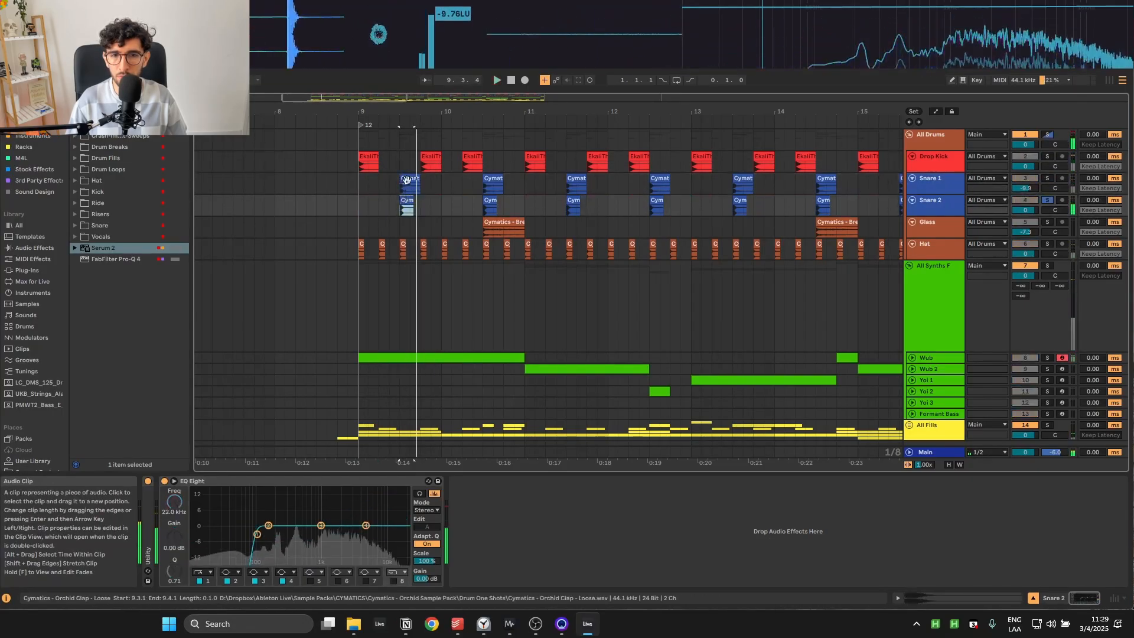
Step: Audition the Glass clip at bar 10.3 soloed, and play the Hat track soloed from bar 9
{"action": "left_click", "coordinate": [486, 221]}
{"action": "key", "text": "s"}
{"action": "key", "text": "space"}
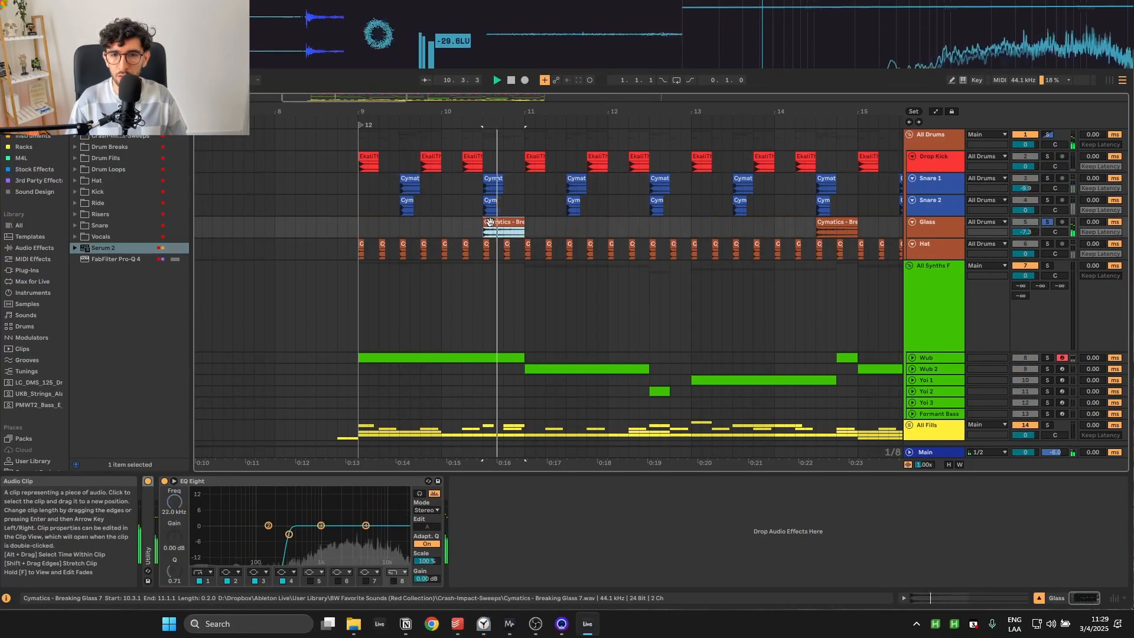
{"action": "key", "text": "space"}
{"action": "left_click", "coordinate": [356, 245]}
{"action": "key", "text": "s"}
{"action": "key", "text": "space"}
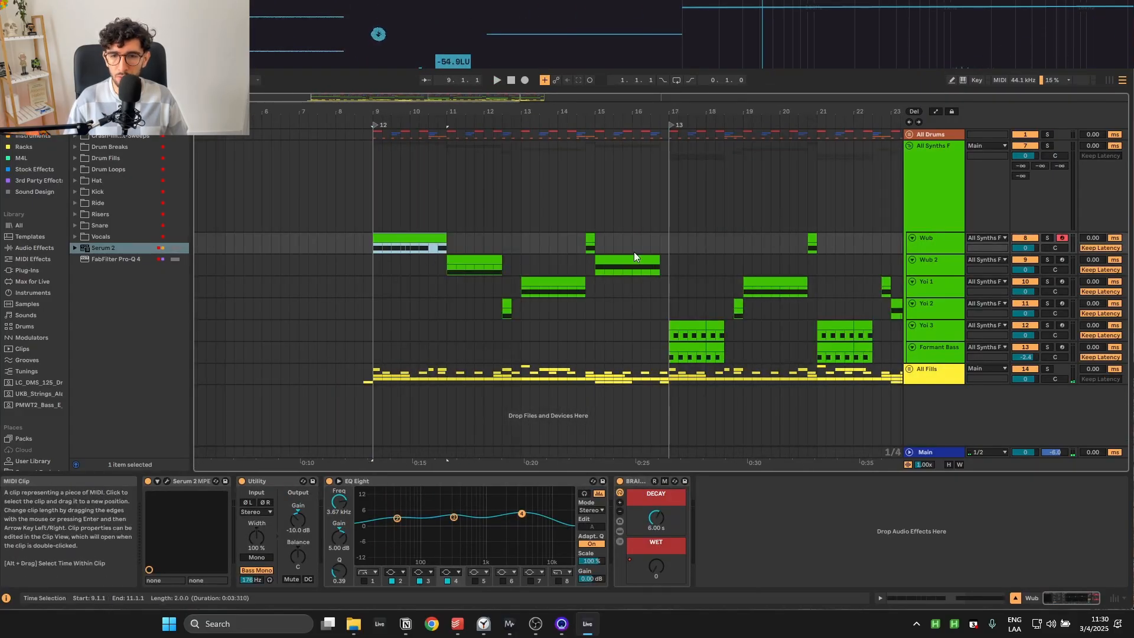
Step: Select the first Wub clip at bar 9 and play it with the Wub track soloed
{"action": "left_click", "coordinate": [716, 309]}
{"action": "left_click", "coordinate": [741, 341]}
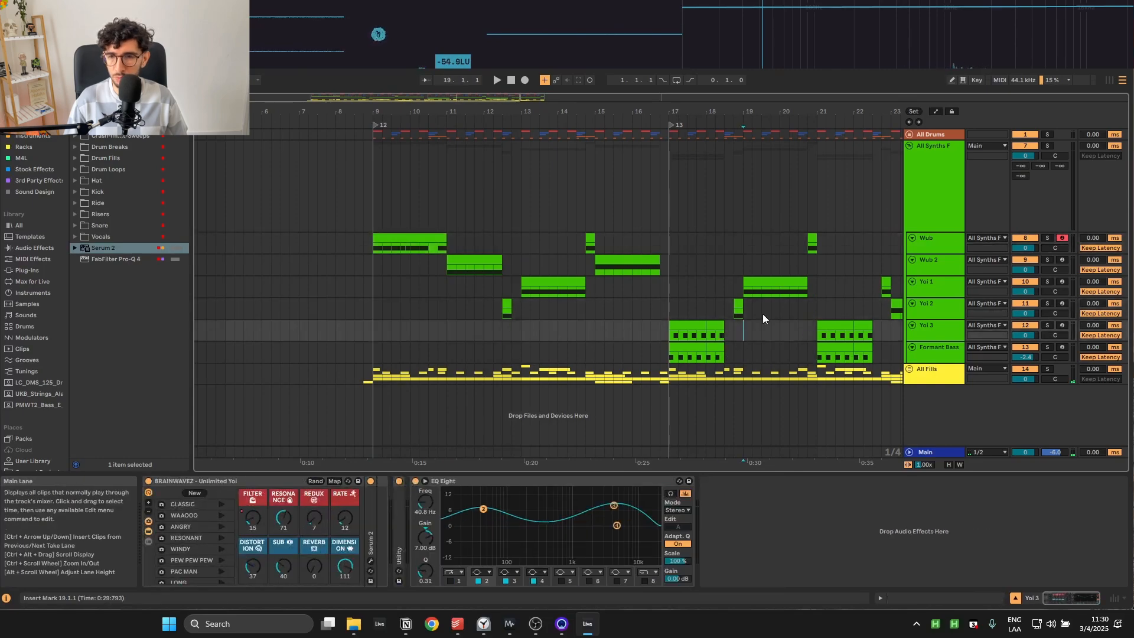
{"action": "left_click", "coordinate": [407, 236]}
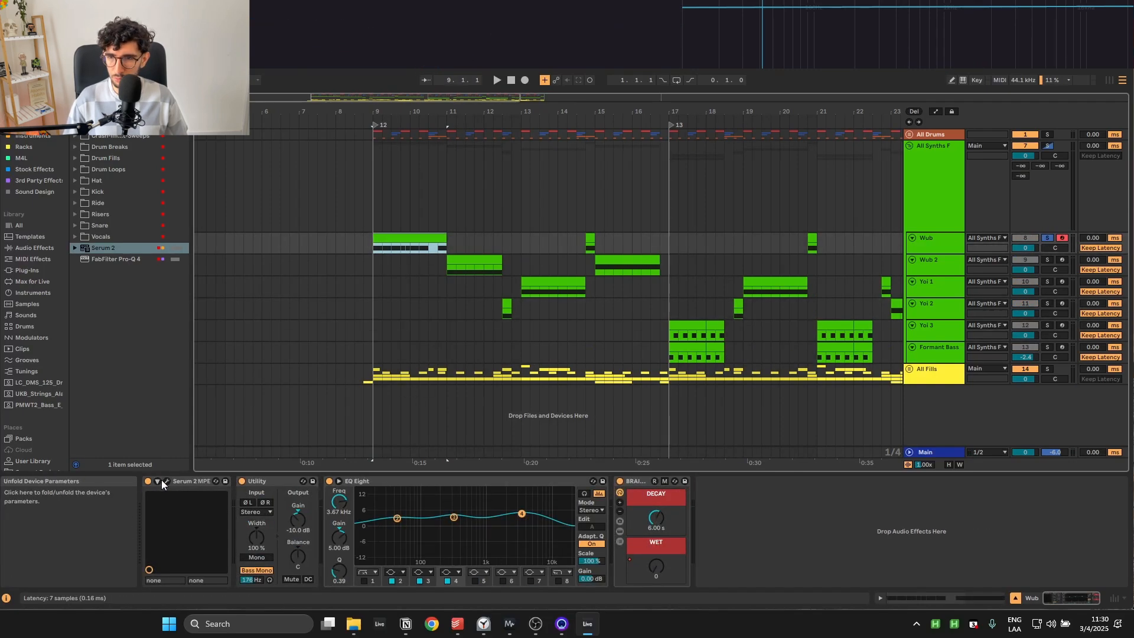
{"action": "key", "text": "space"}
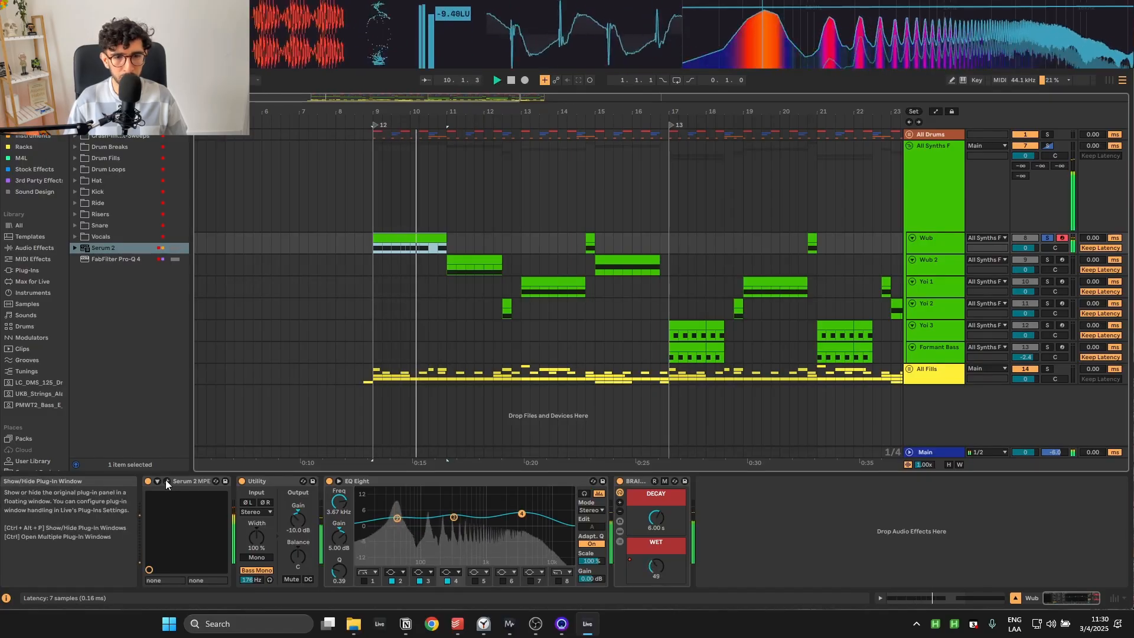
Step: Open the Wub track's Serum 2 and bypass the compressor, distortion, phaser and reverb in the main effects chain
{"action": "left_click", "coordinate": [165, 480]}
{"action": "left_click", "coordinate": [315, 163]}
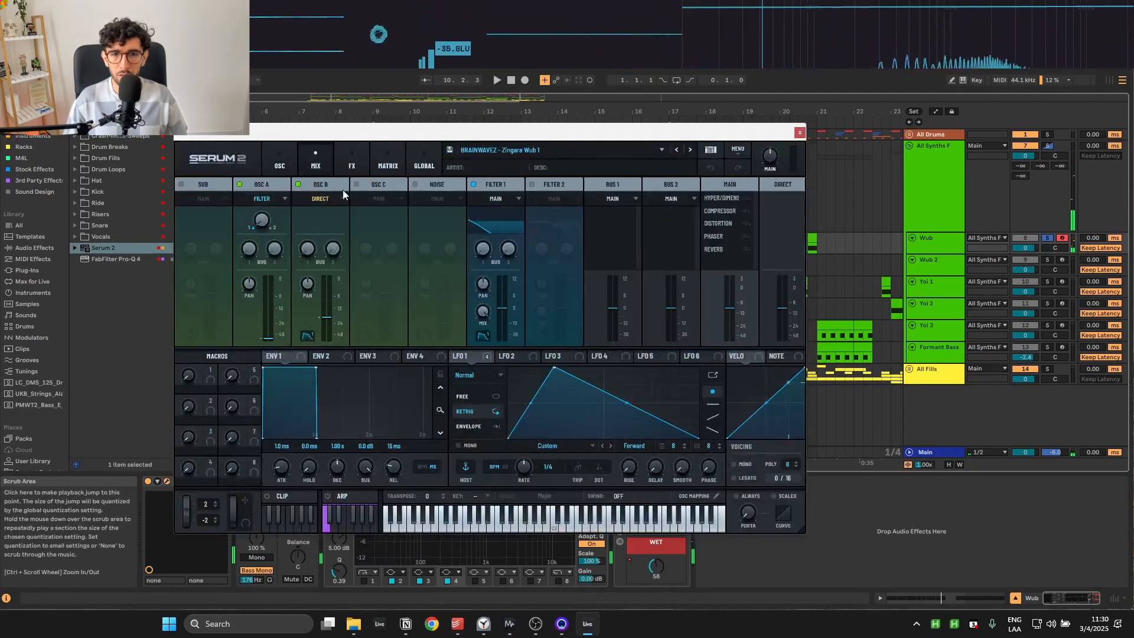
{"action": "left_click", "coordinate": [348, 165]}
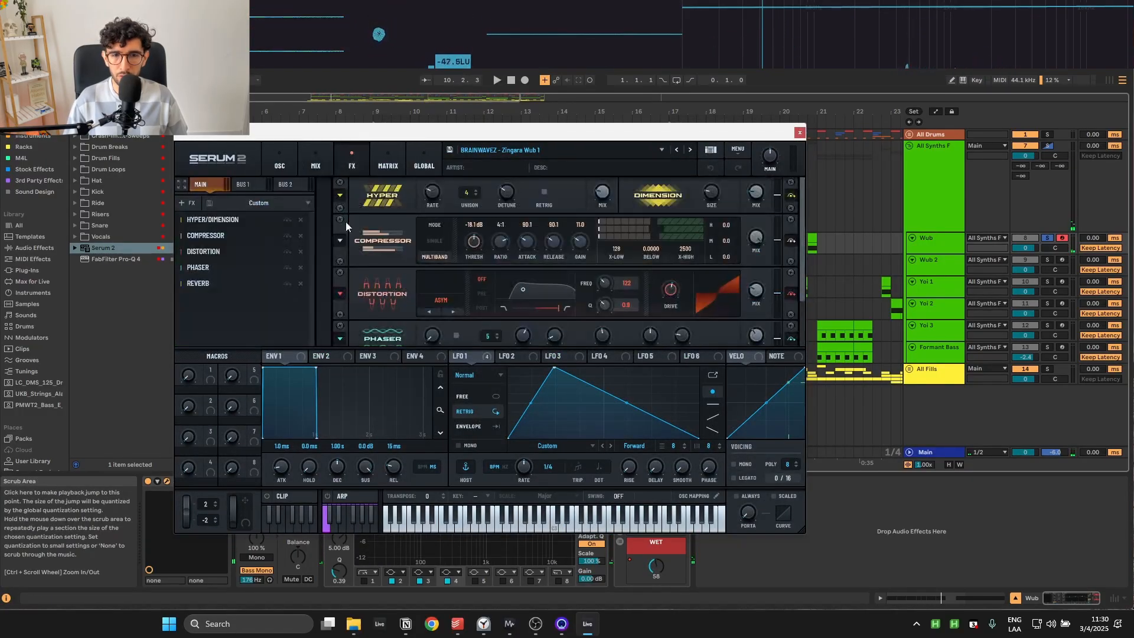
{"action": "left_click", "coordinate": [287, 268]}
{"action": "left_click", "coordinate": [287, 252]}
{"action": "left_click", "coordinate": [287, 235]}
Step: Check the Bus 1 effects, and play Osc A's square wave on the oscillator page with Osc B and Filter 1 off
{"action": "left_click", "coordinate": [247, 186]}
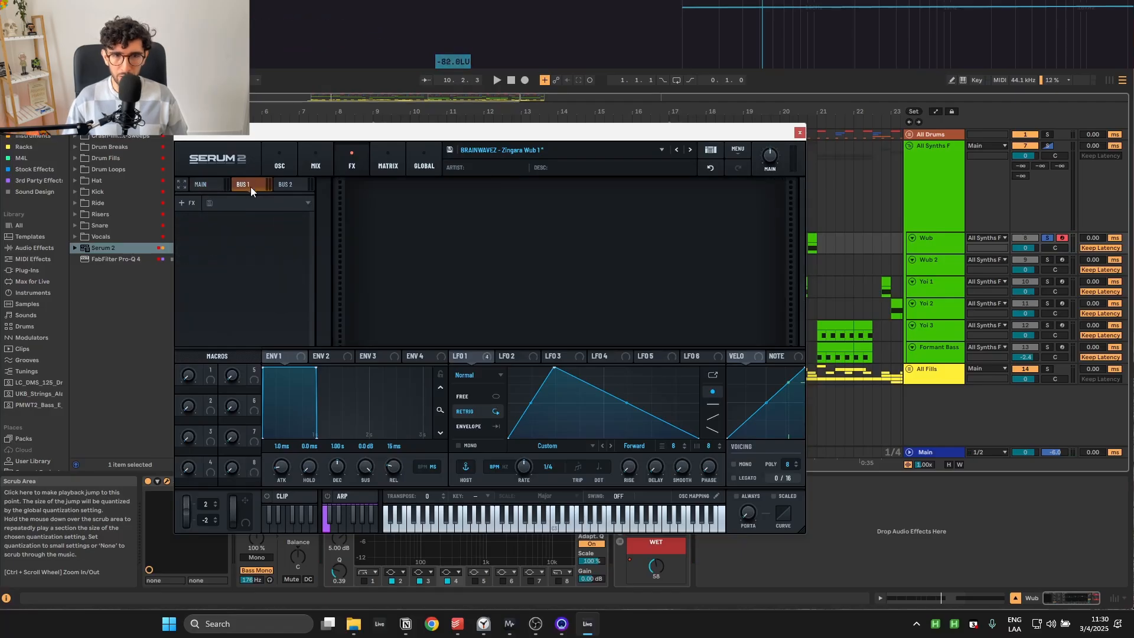
{"action": "left_click", "coordinate": [279, 162]}
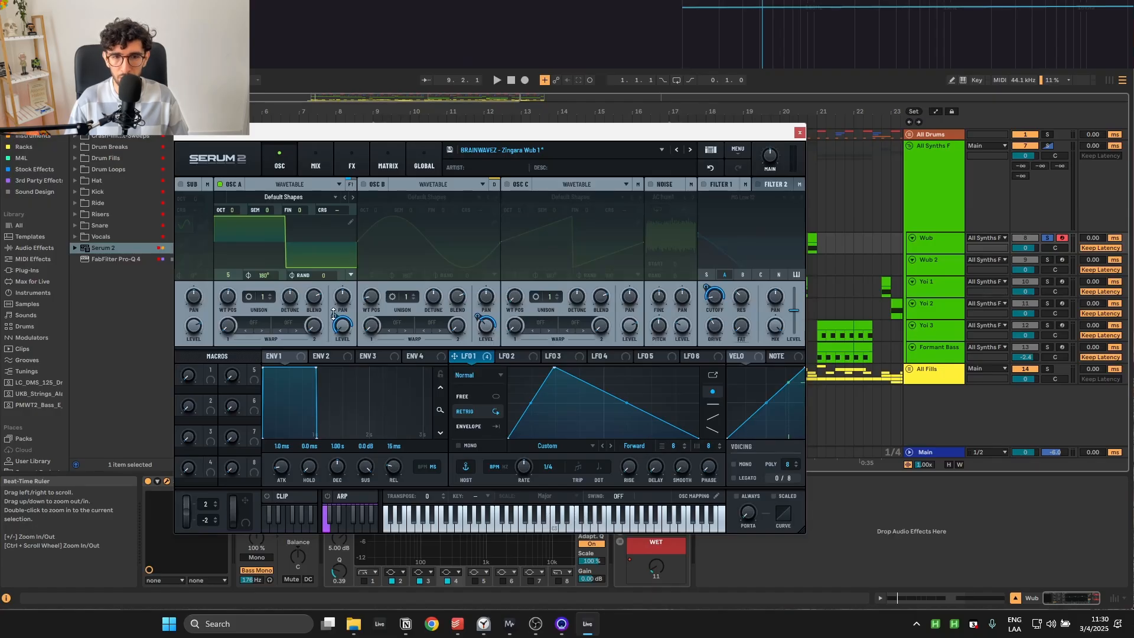
{"action": "key", "text": "space"}
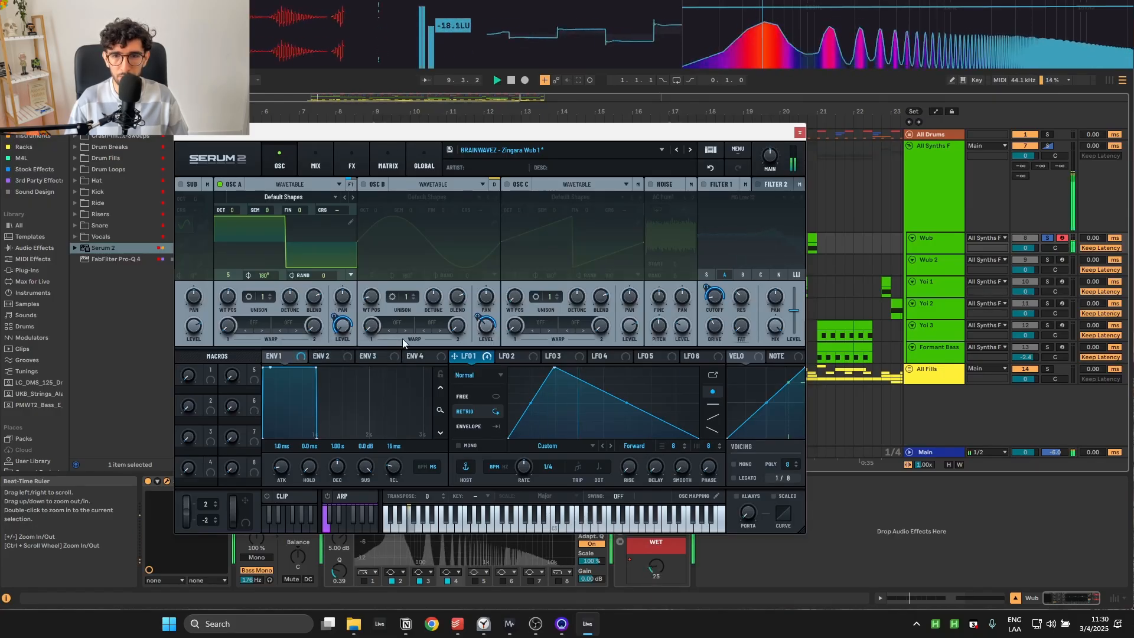
Step: Enable Osc B with its sine wave, check its direct routing, and play both oscillators together
{"action": "left_click", "coordinate": [365, 183]}
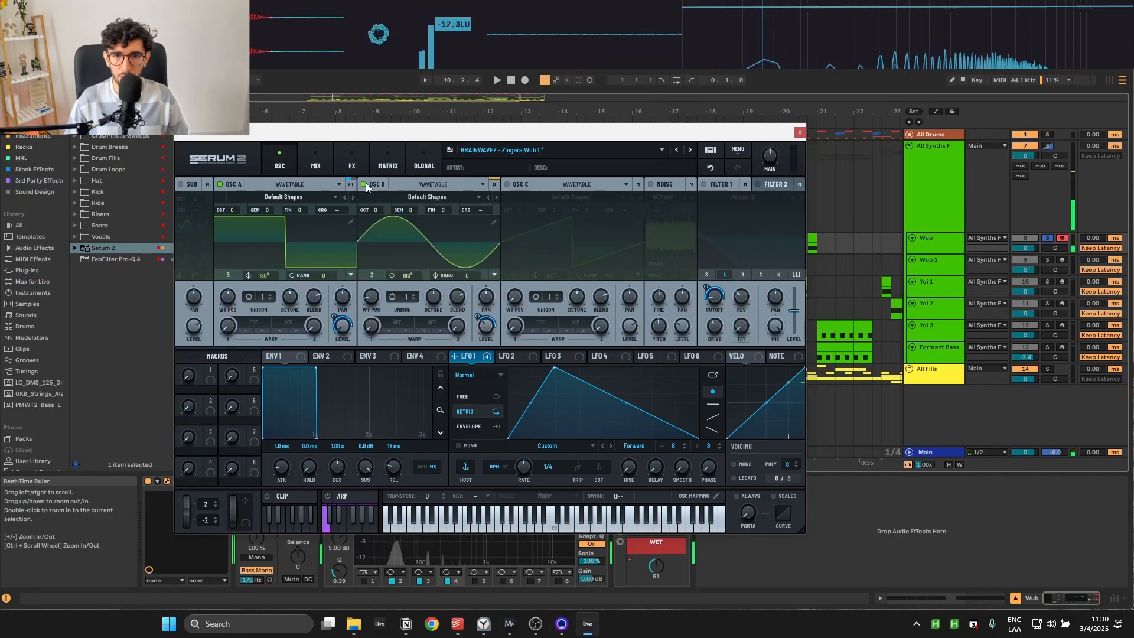
{"action": "left_click", "coordinate": [441, 197]}
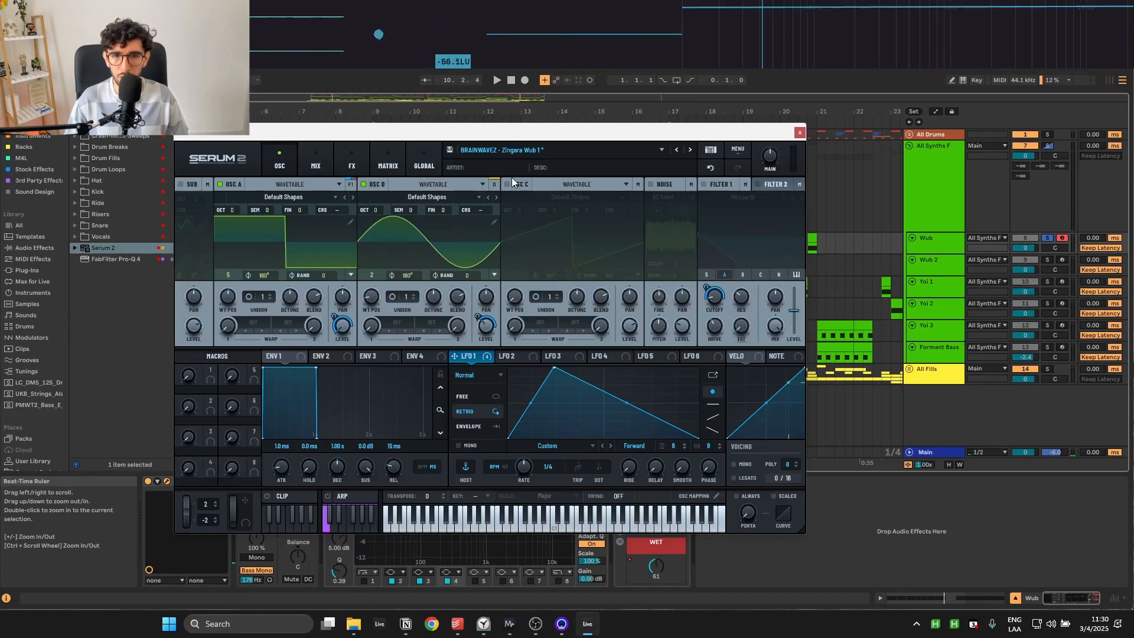
{"action": "left_click", "coordinate": [493, 184]}
{"action": "left_click", "coordinate": [491, 183]}
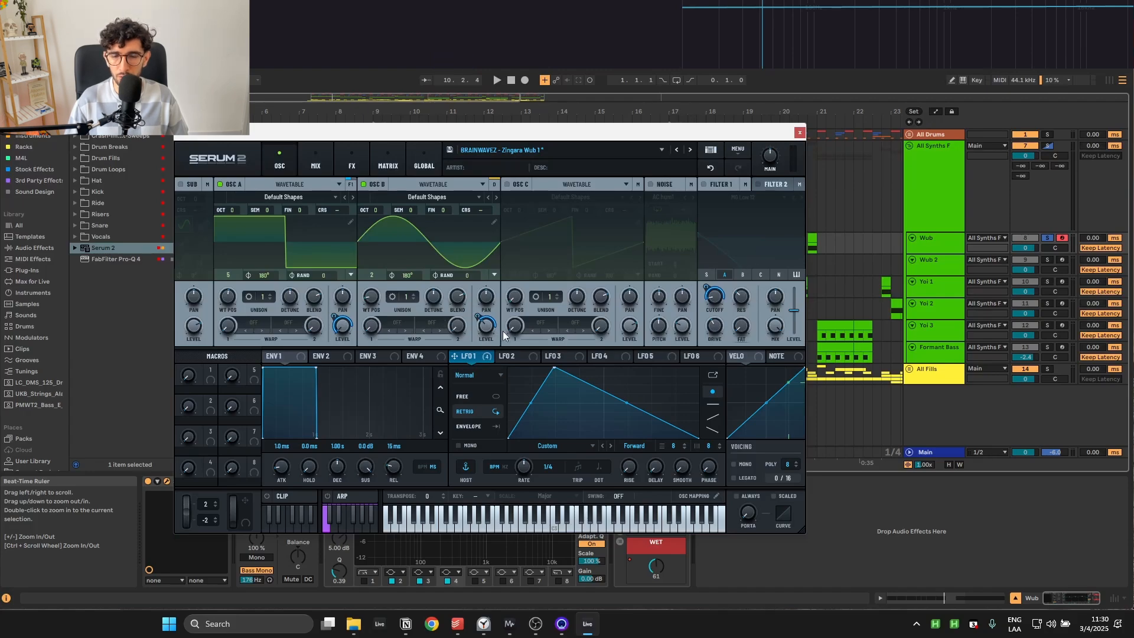
{"action": "key", "text": "space"}
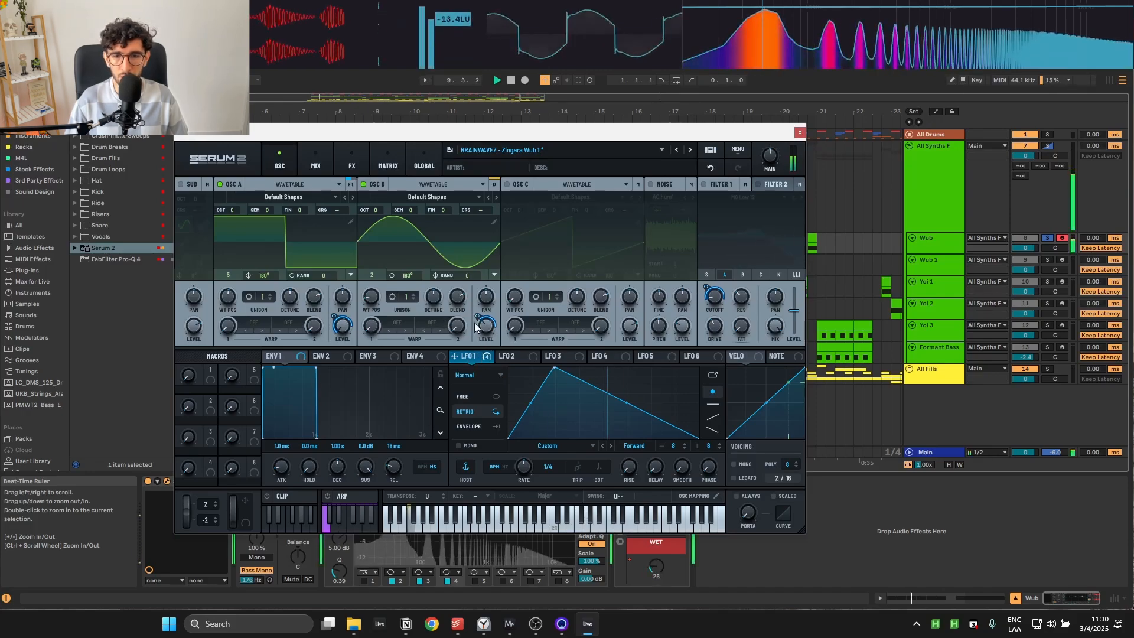
{"action": "mouse_move", "coordinate": [475, 320]}
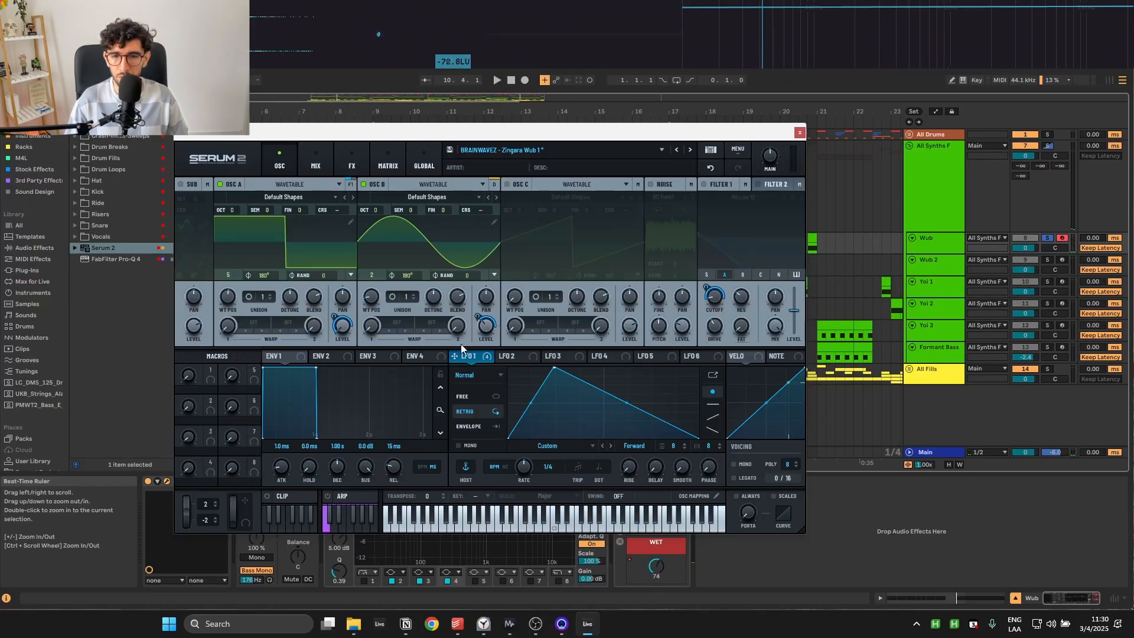
Step: Enable Filter 1 with the MG Low 12 type, play the filtered bass, and check the mixer routing
{"action": "left_click", "coordinate": [705, 183]}
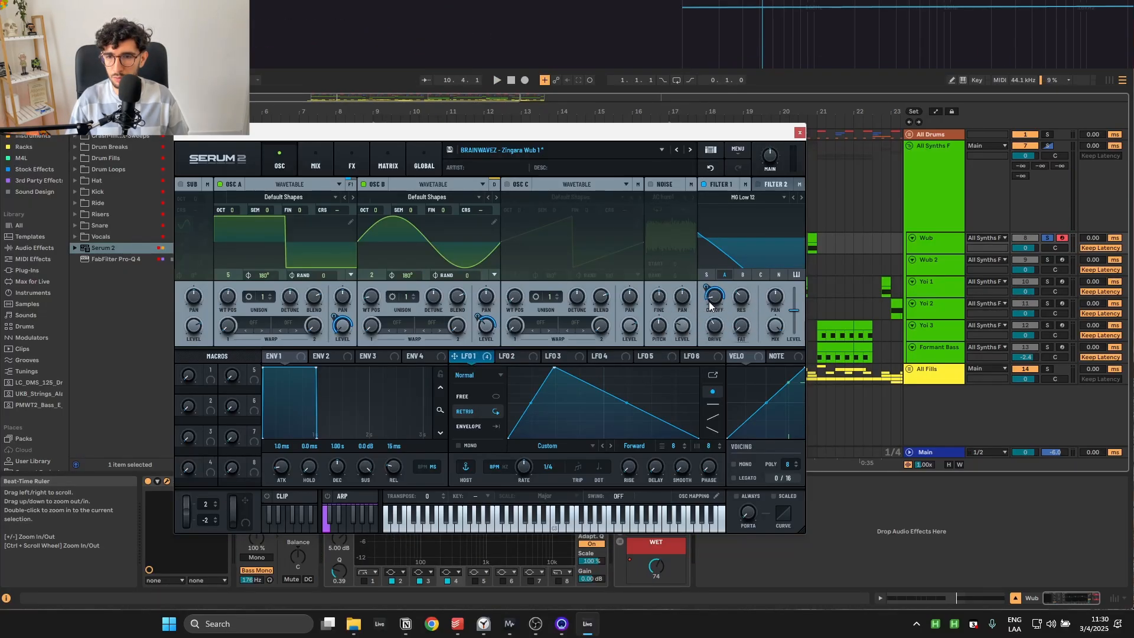
{"action": "key", "text": "space"}
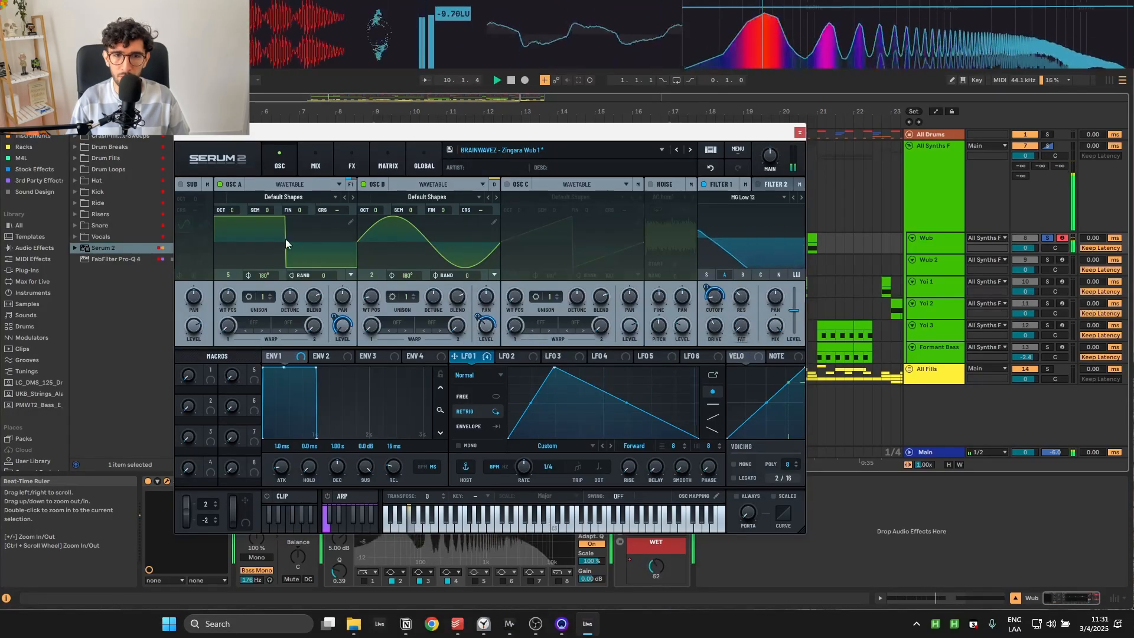
{"action": "left_click", "coordinate": [315, 164]}
Step: Re-enable the compressor and distortion in the main effects chain while listening to the bass
{"action": "left_click", "coordinate": [349, 162]}
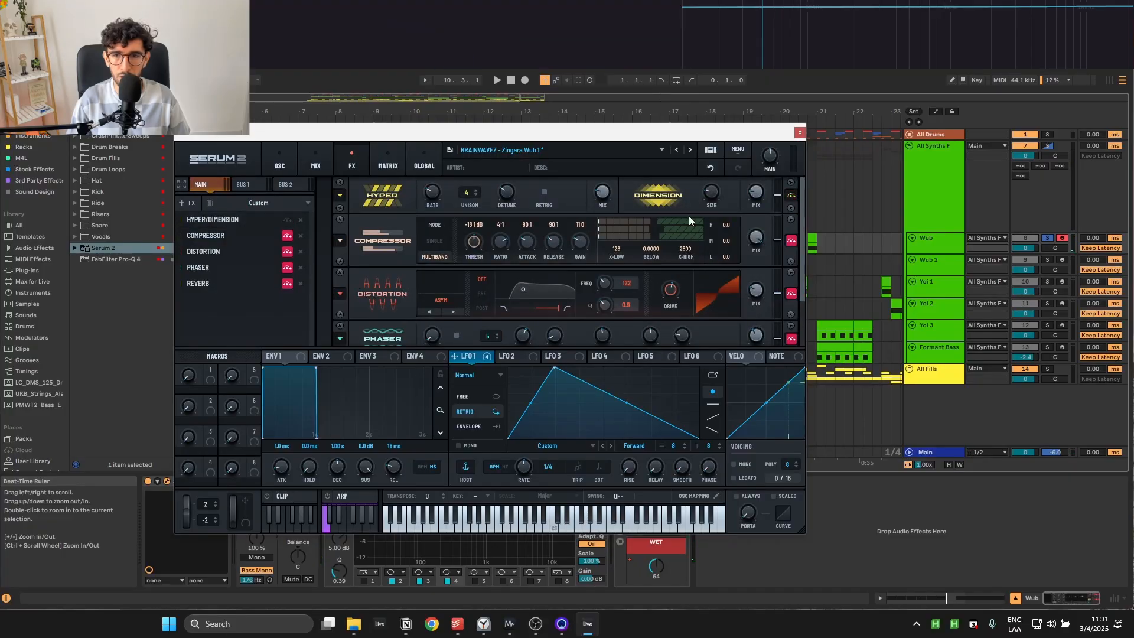
{"action": "key", "text": "space"}
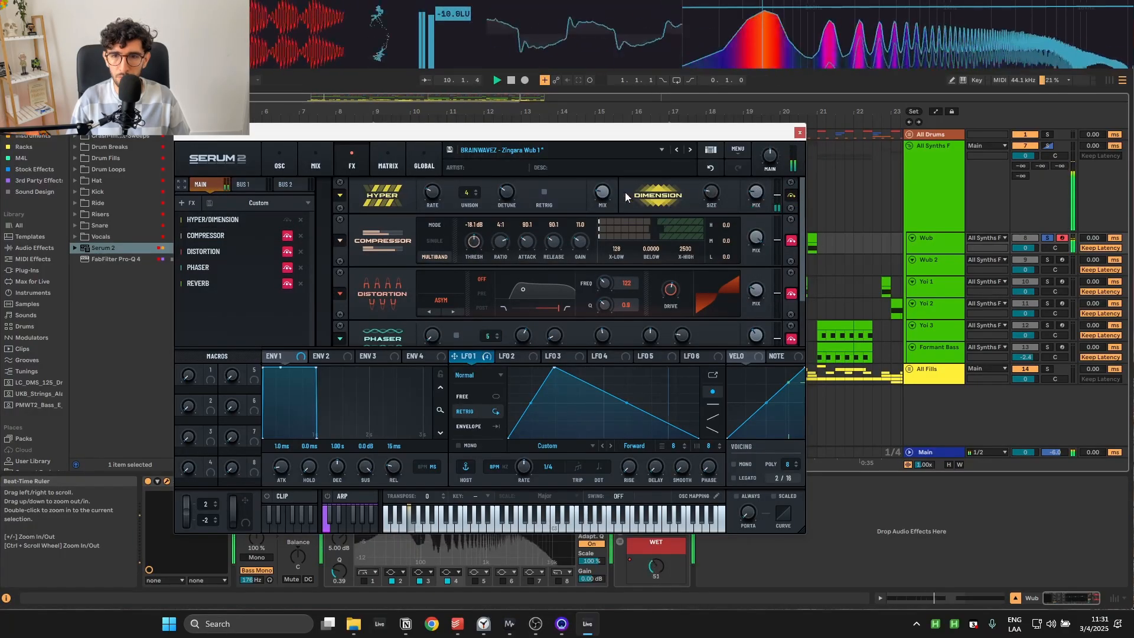
{"action": "left_click", "coordinate": [287, 236]}
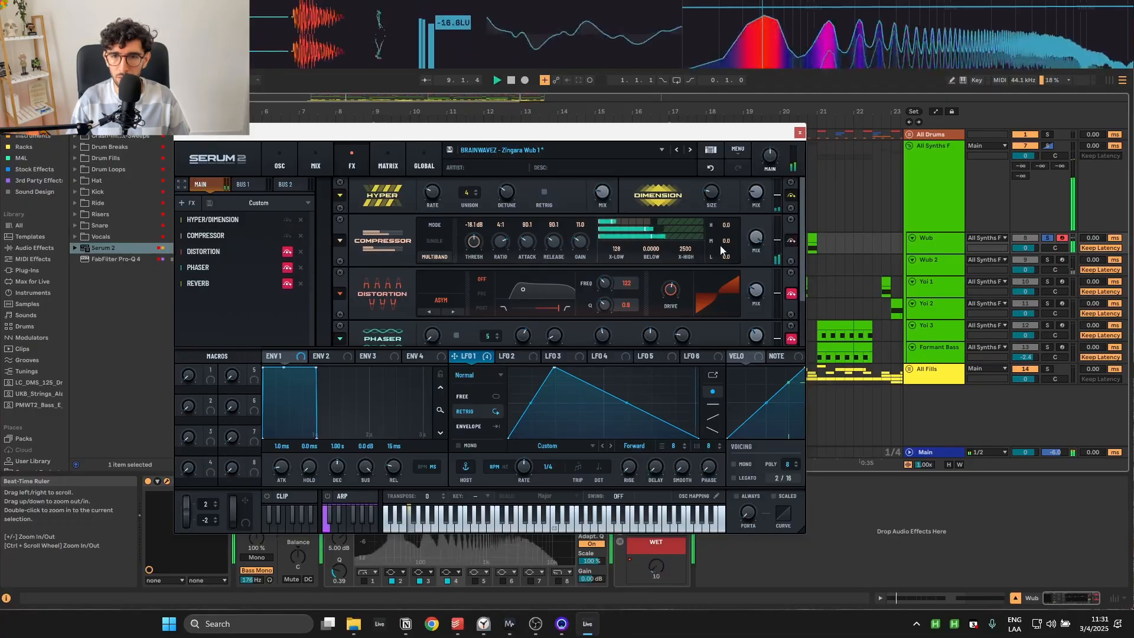
{"action": "left_click", "coordinate": [287, 251]}
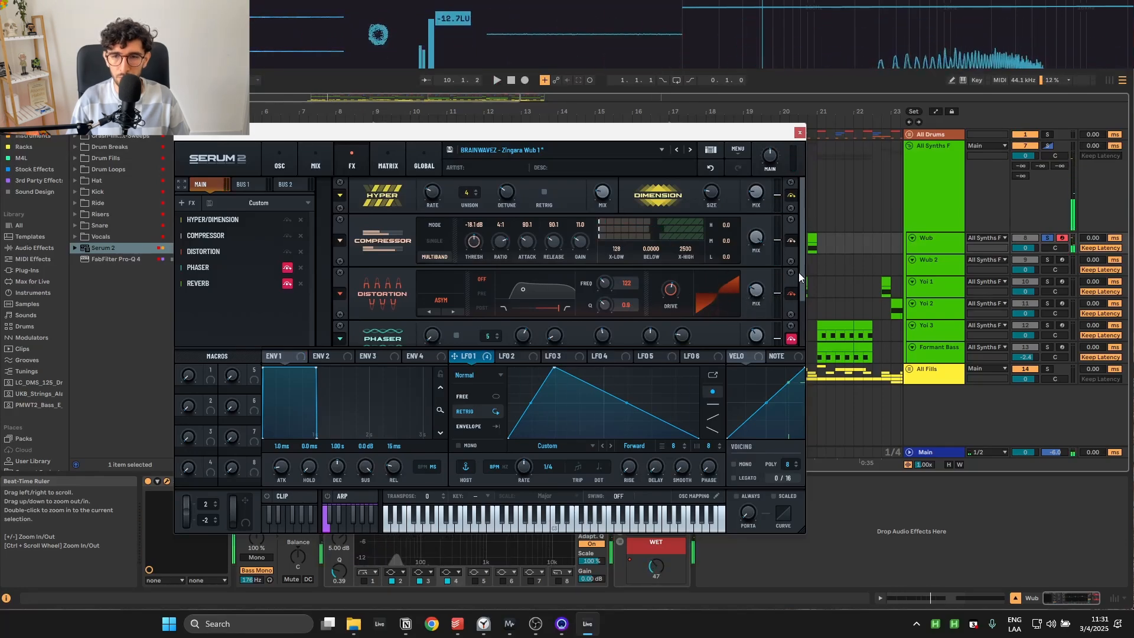
Step: Re-enable the phaser and reverb, and play the bass while comparing it with and without the distortion
{"action": "left_click_drag", "start_coordinate": [800, 271], "coordinate": [794, 321]}
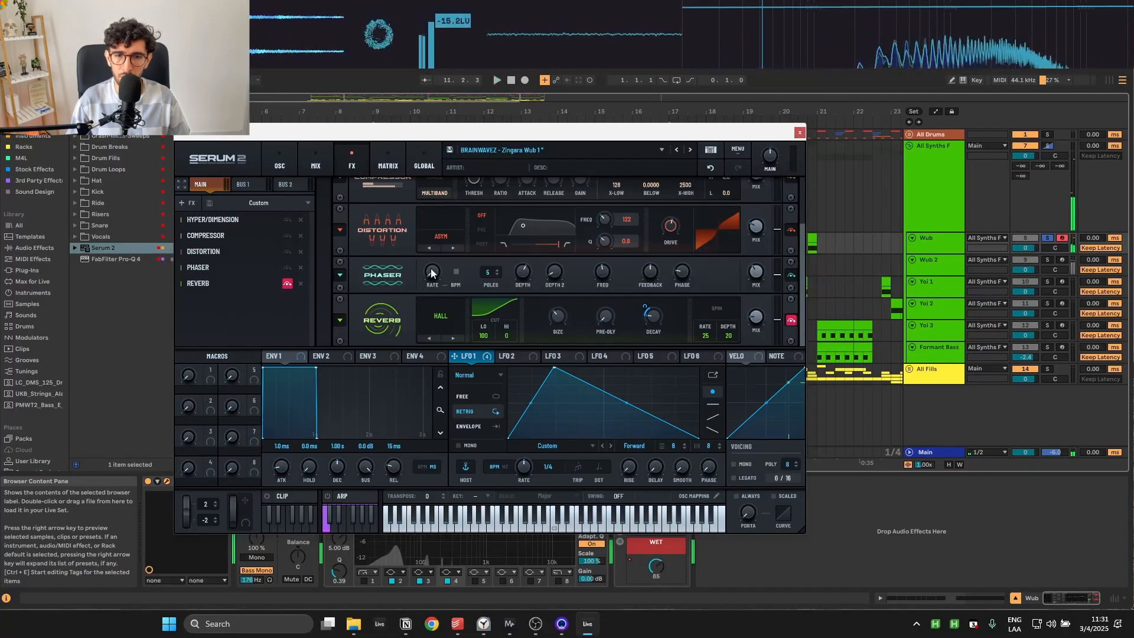
{"action": "left_click", "coordinate": [287, 285]}
{"action": "key", "text": "space"}
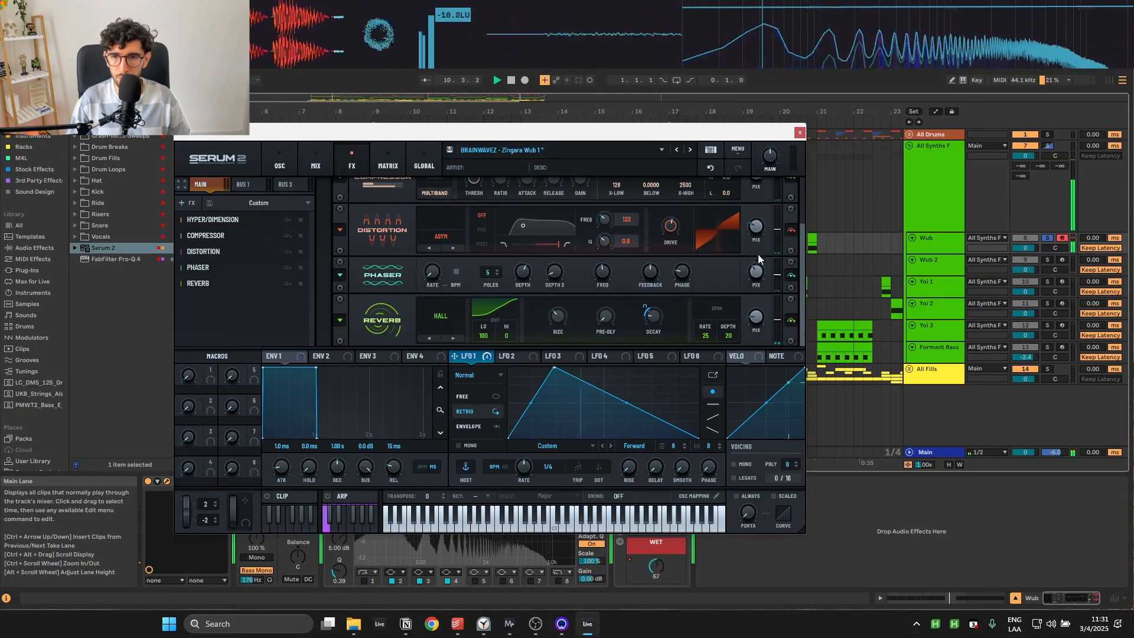
{"action": "left_click", "coordinate": [791, 231]}
{"action": "left_click", "coordinate": [791, 232]}
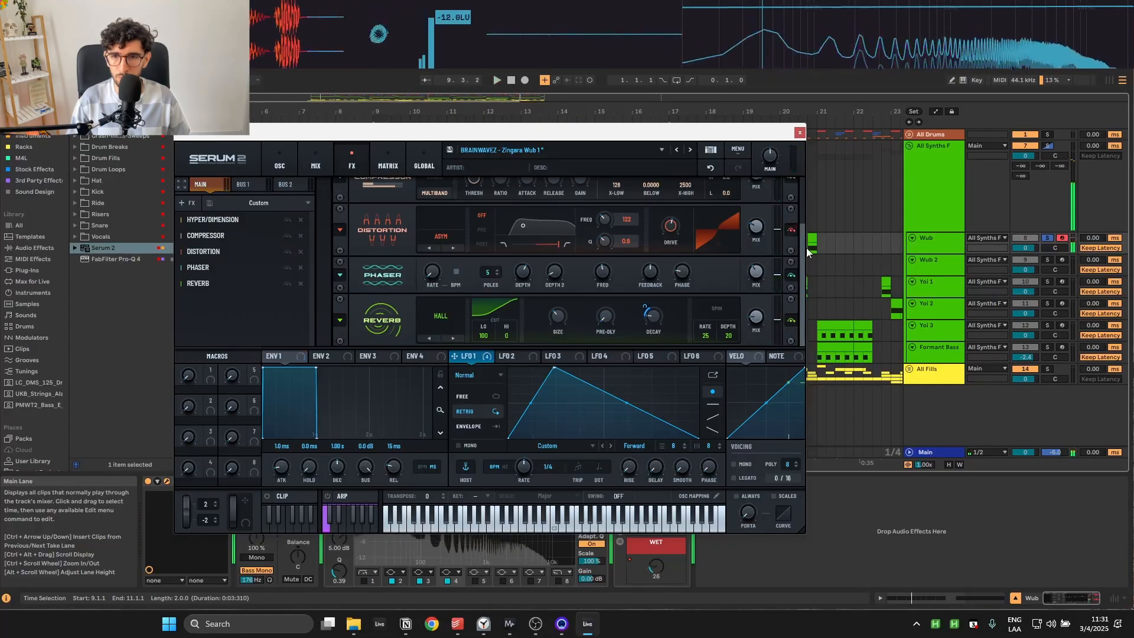
Step: Review the Wub patch's mixer routing and oscillators, and close its synth window
{"action": "left_click", "coordinate": [316, 158]}
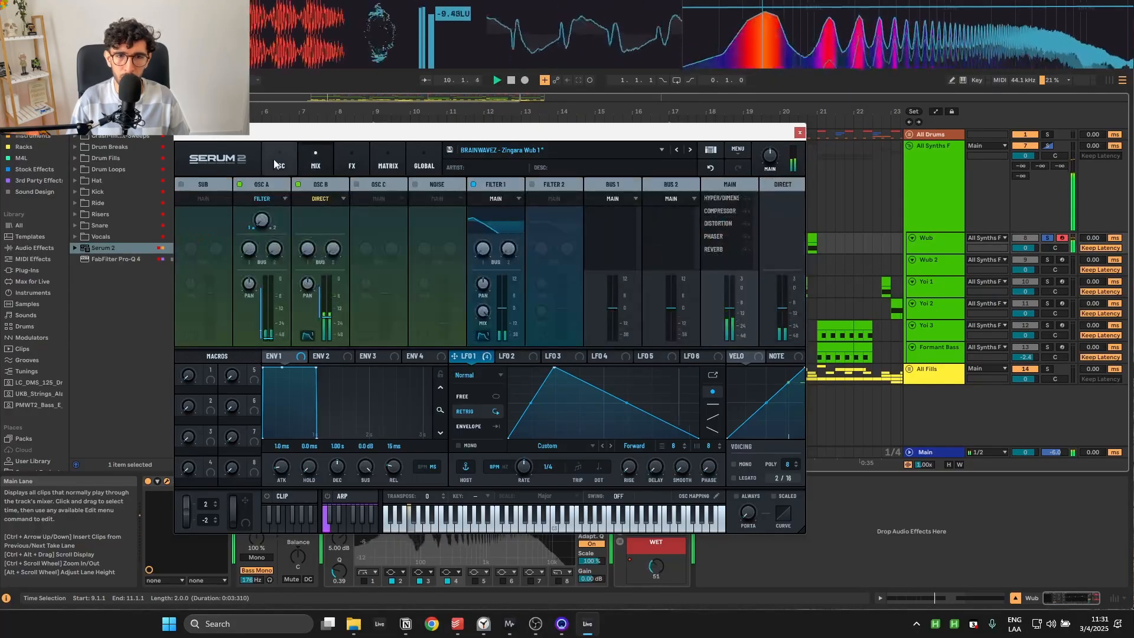
{"action": "left_click", "coordinate": [271, 157]}
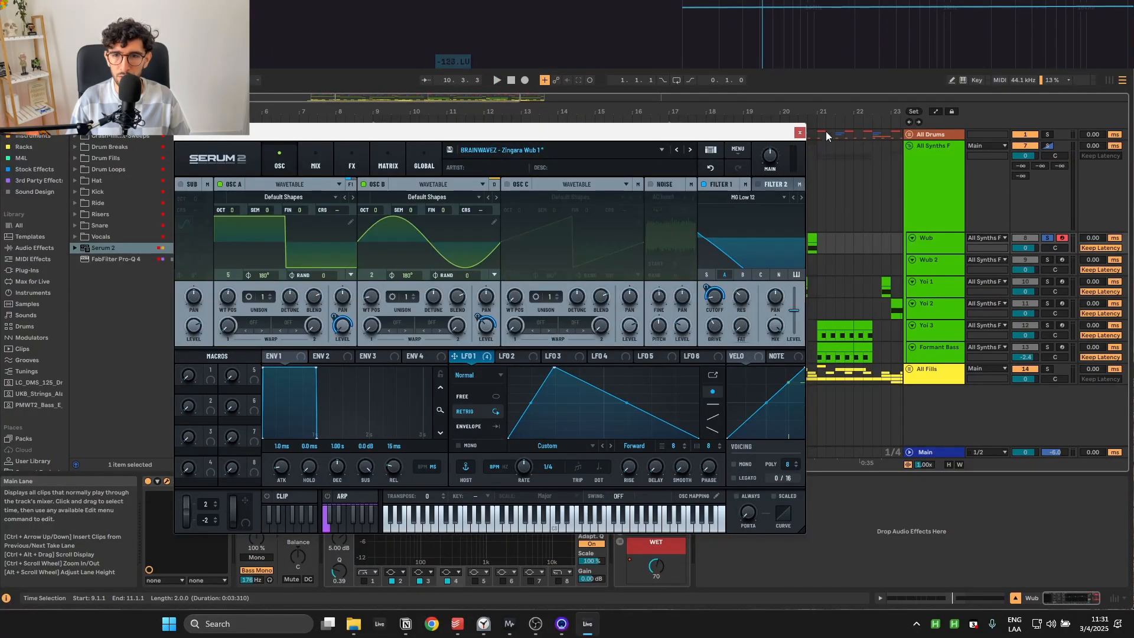
{"action": "left_click", "coordinate": [801, 133]}
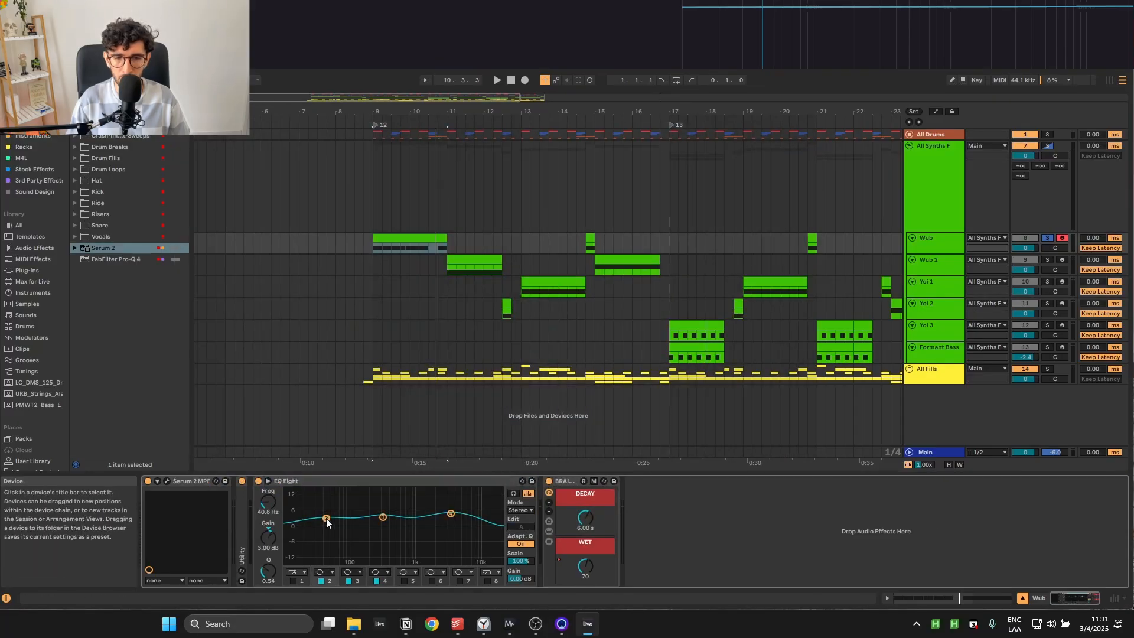
Step: Select the highest EQ Eight band on the Wub track, play the bass, and inspect the track's WET automation
{"action": "left_click", "coordinate": [451, 515]}
{"action": "key", "text": "space"}
{"action": "key", "text": "a"}
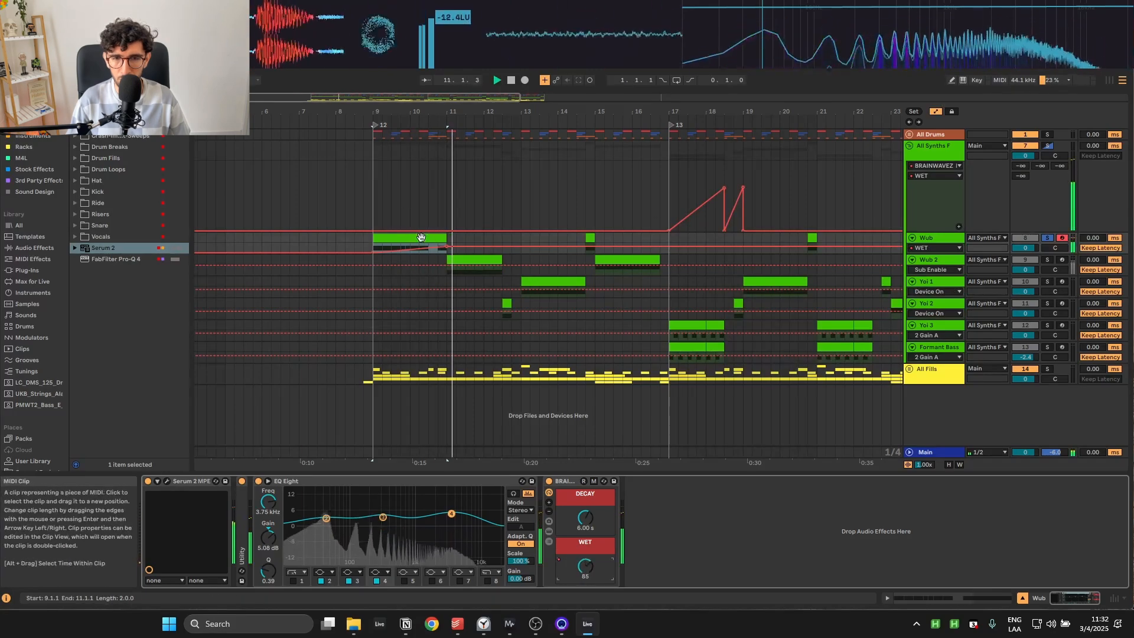
{"action": "key", "text": "space"}
{"action": "key", "text": "a"}
{"action": "key", "text": "a"}
Step: Select the first clip on the Wub 2 track at bar 11 and play it
{"action": "left_click", "coordinate": [934, 260]}
{"action": "key", "text": "a"}
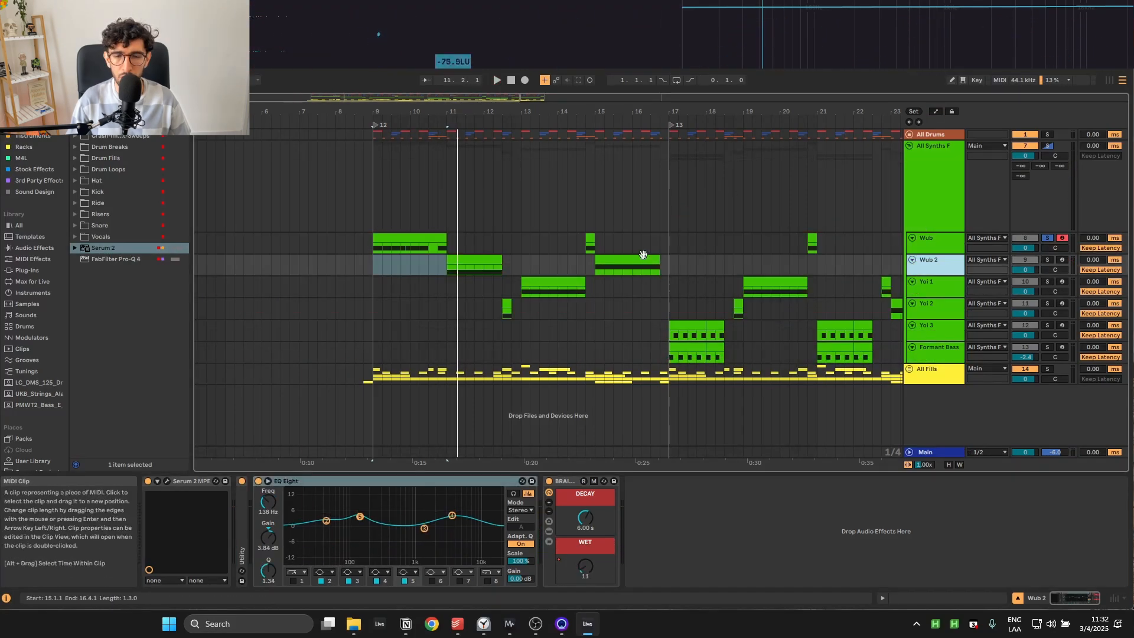
{"action": "left_click", "coordinate": [484, 262]}
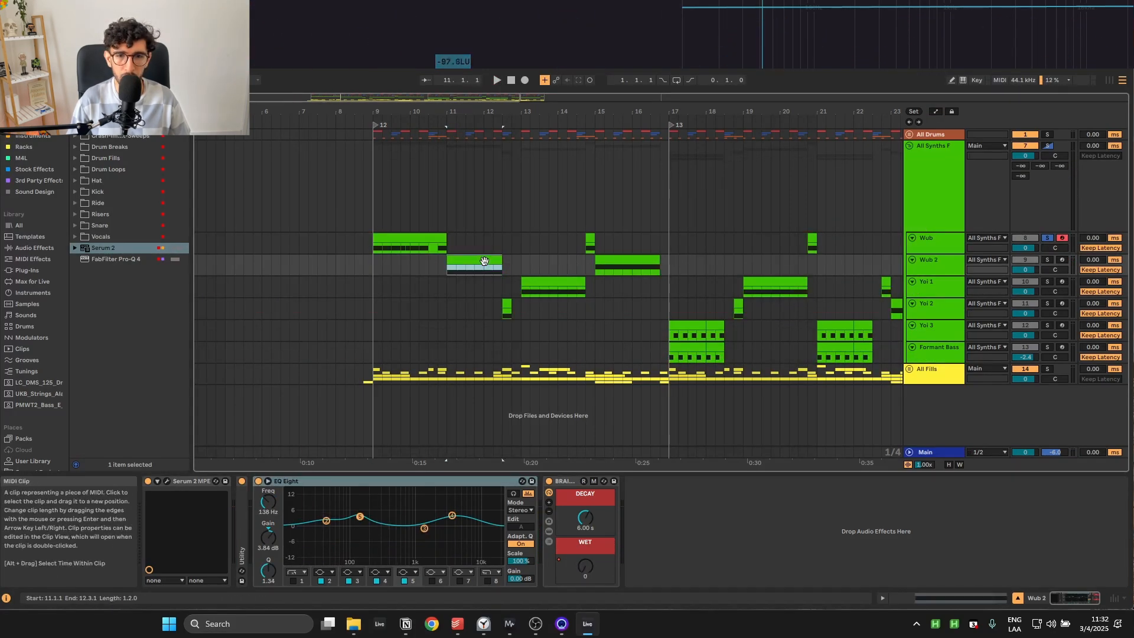
{"action": "key", "text": "space"}
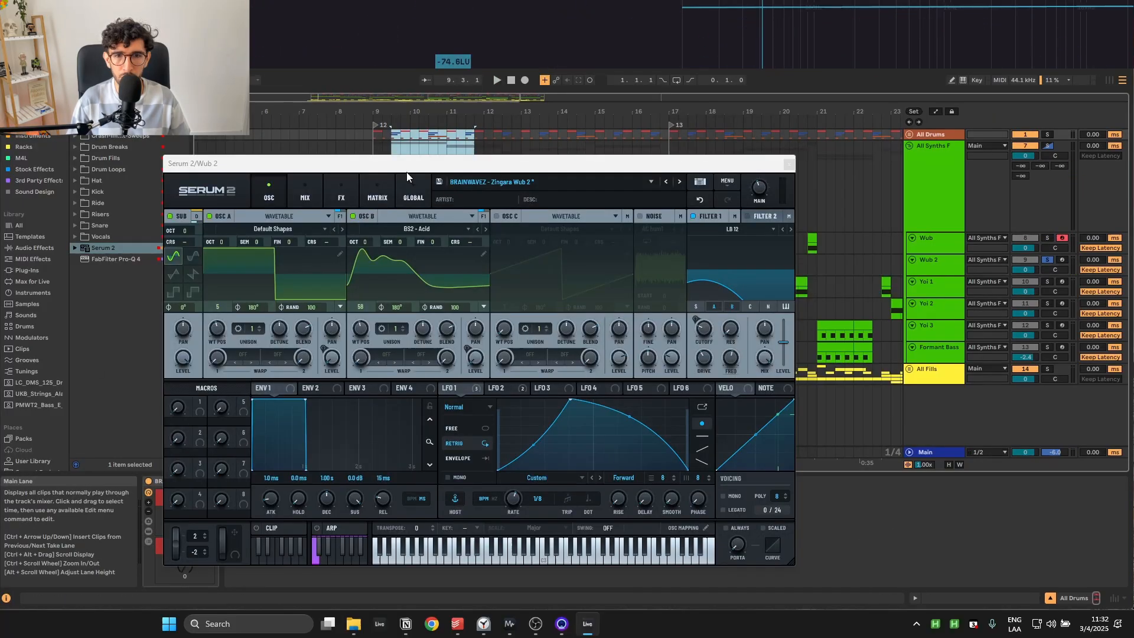
Step: Reduce the Wub 2 patch to Osc A alone and select its first arrangement clip at bar 11
{"action": "left_click", "coordinate": [362, 149]}
{"action": "left_click", "coordinate": [316, 180]}
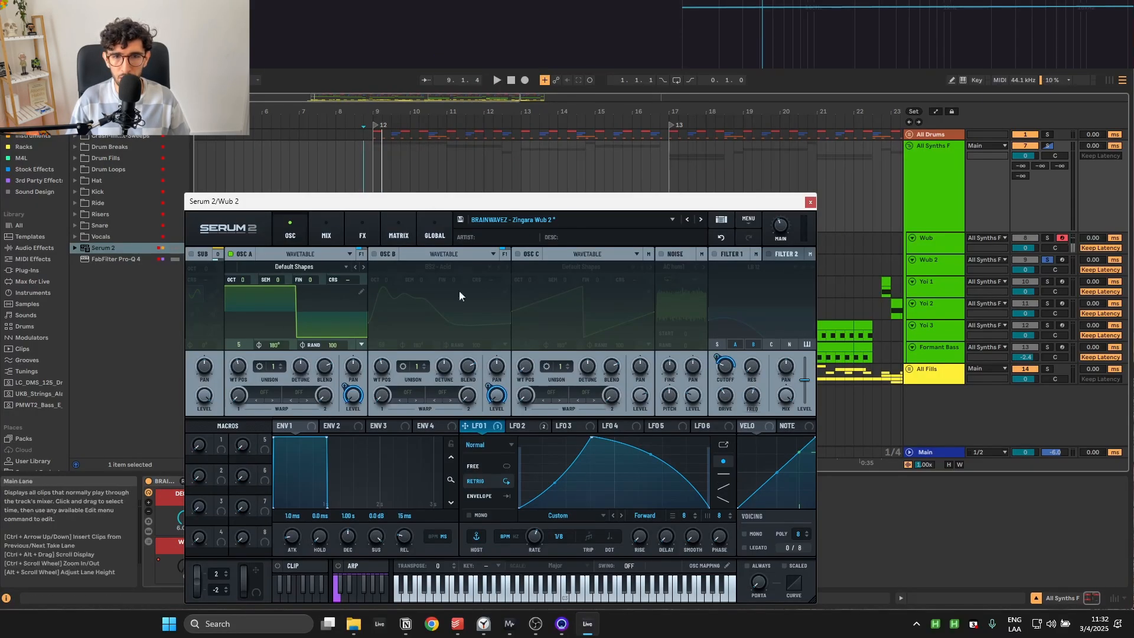
{"action": "left_click_drag", "start_coordinate": [532, 204], "coordinate": [586, 340]}
{"action": "left_click", "coordinate": [455, 267]}
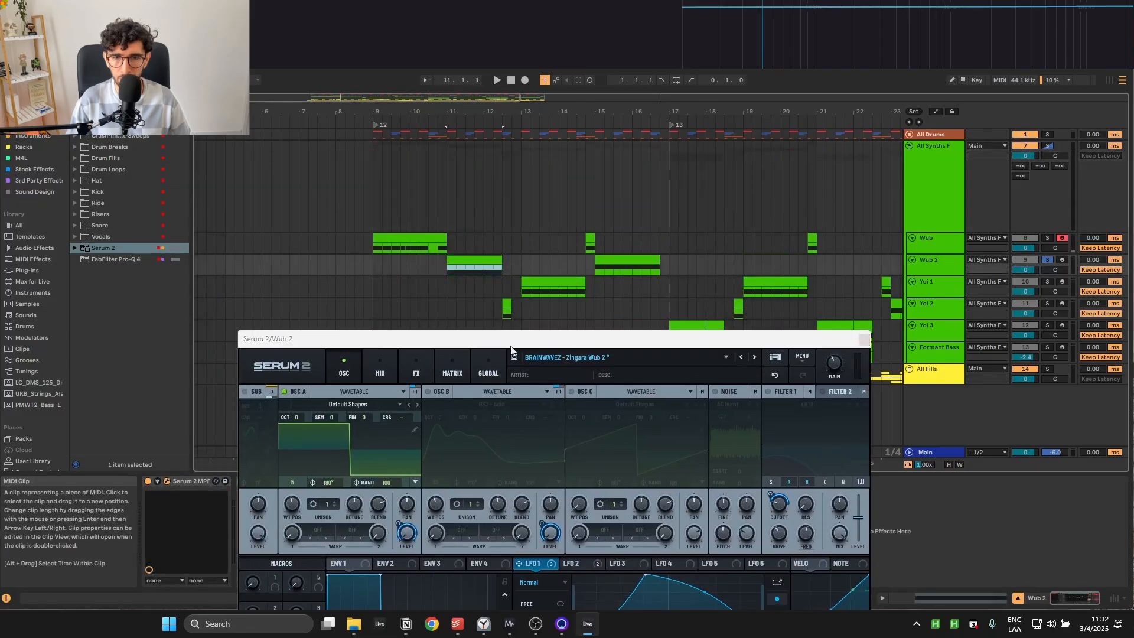
{"action": "left_click_drag", "start_coordinate": [511, 345], "coordinate": [471, 215]}
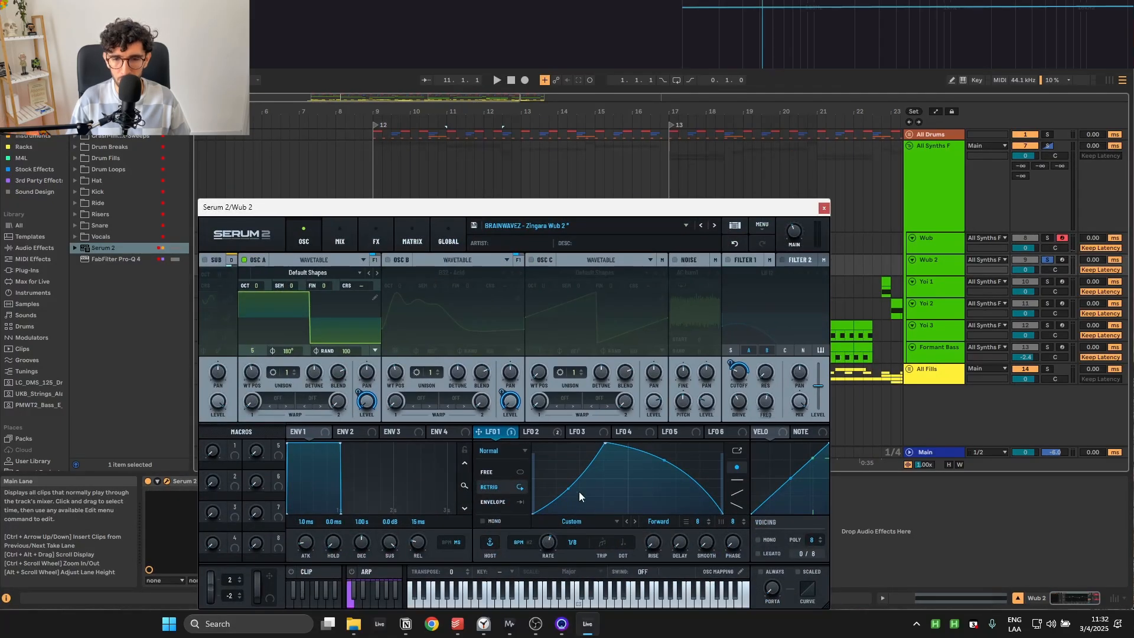
Step: Play Osc A of the Wub 2 patch and compare the LFO 1 and LFO 2 shapes
{"action": "key", "text": "space"}
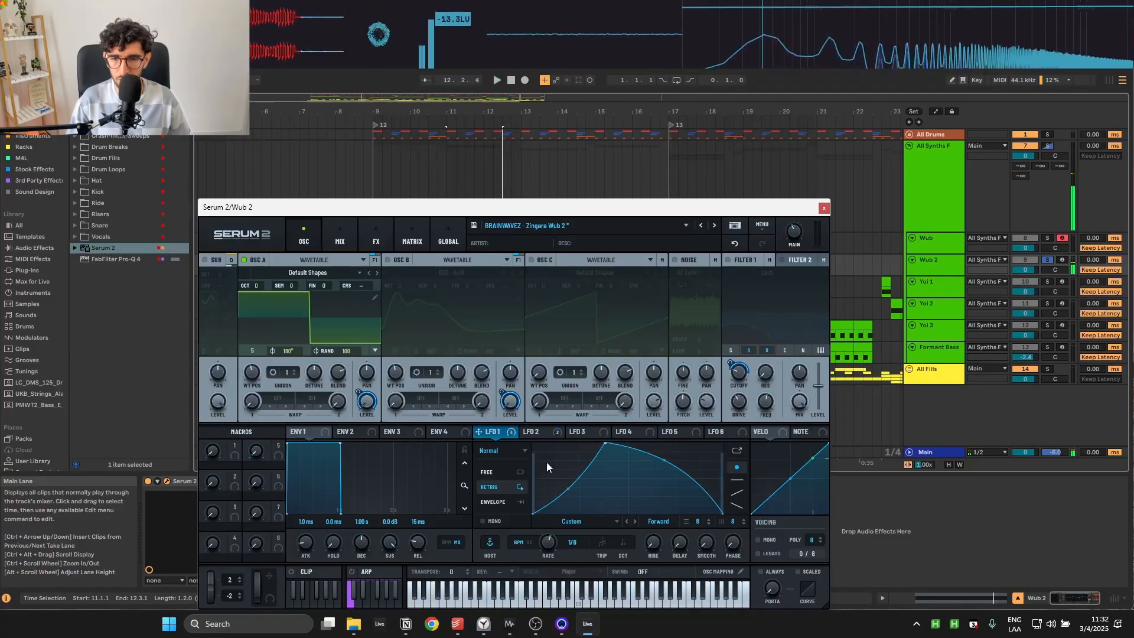
{"action": "left_click", "coordinate": [521, 430]}
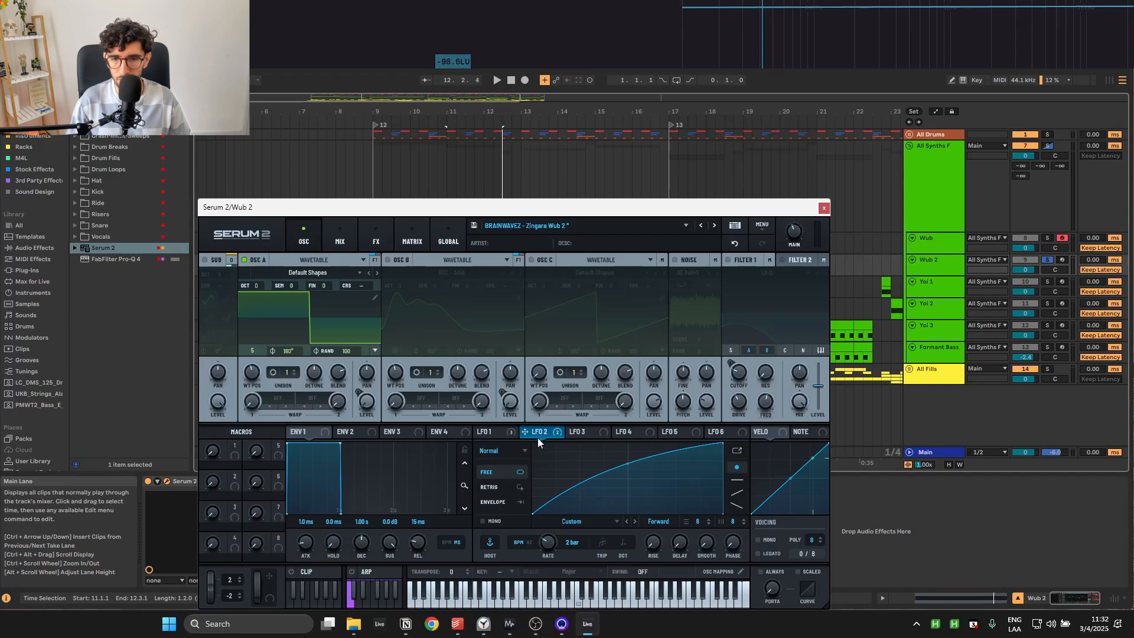
{"action": "left_click", "coordinate": [507, 435]}
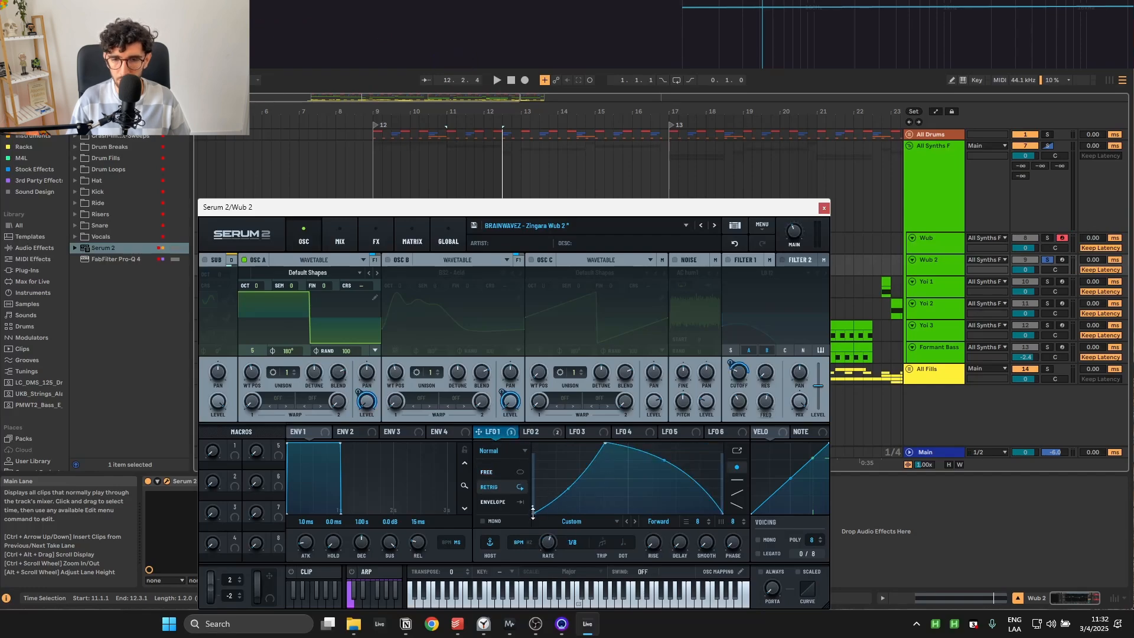
{"action": "key", "text": "space"}
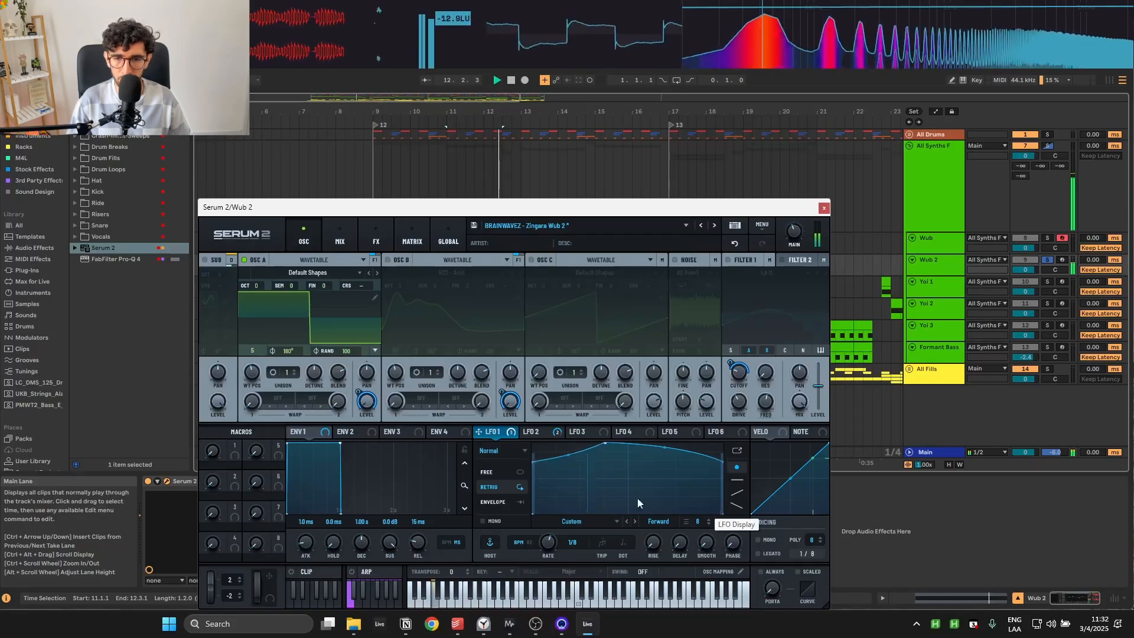
{"action": "key", "text": "space"}
Step: Examine the LFO 1 and LFO 2 assignments in the modulation matrix while playing the bass
{"action": "left_click", "coordinate": [412, 235]}
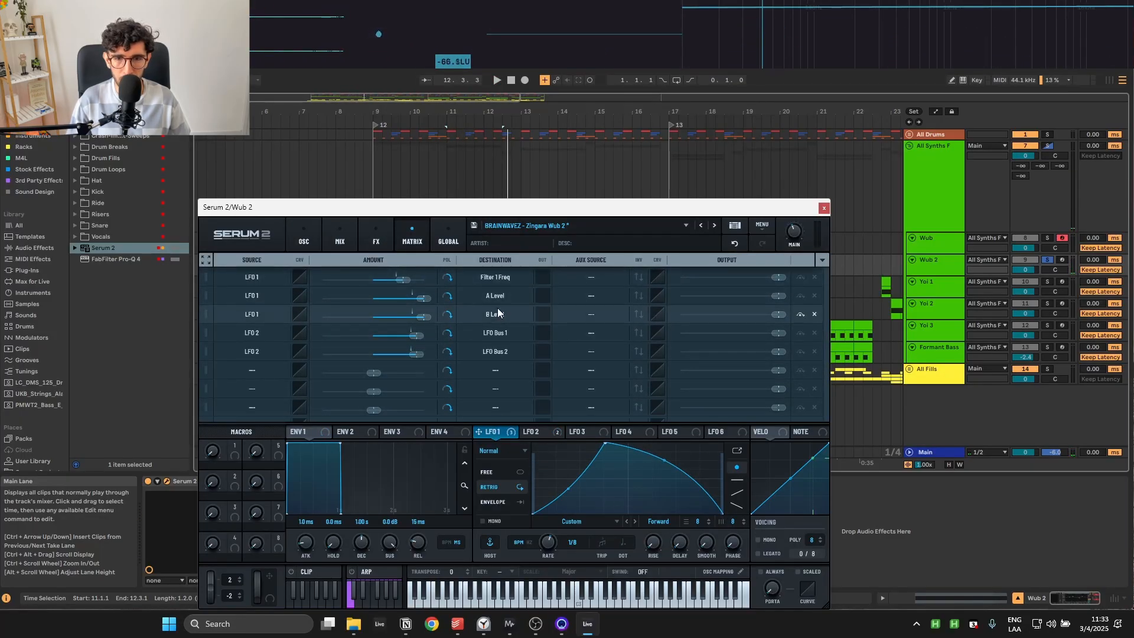
{"action": "mouse_move", "coordinate": [420, 335]}
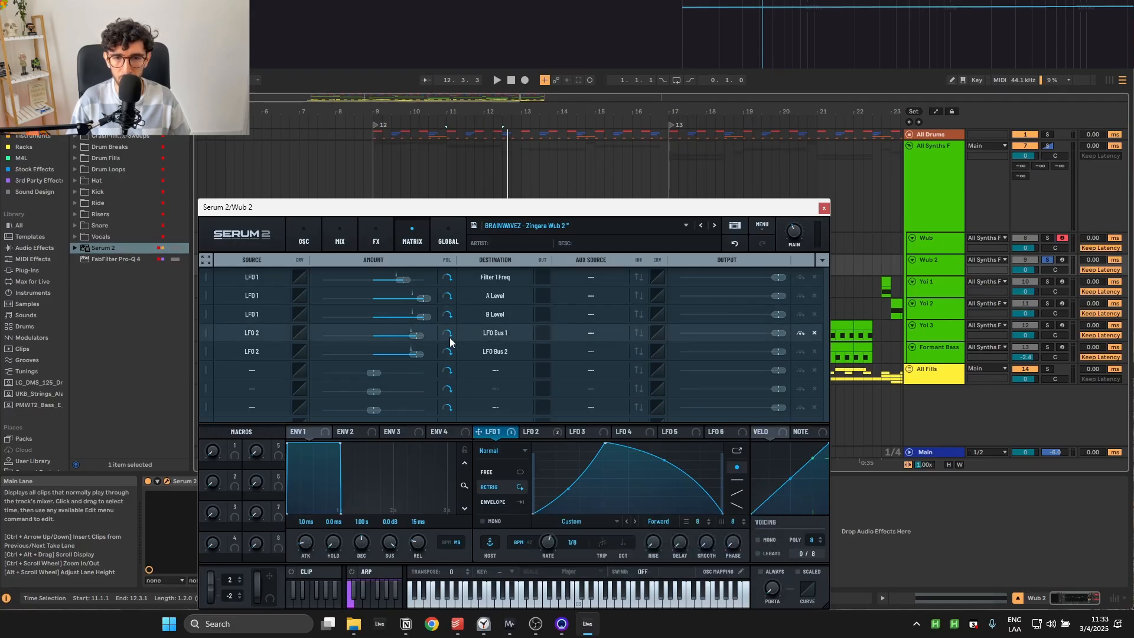
{"action": "key", "text": "space"}
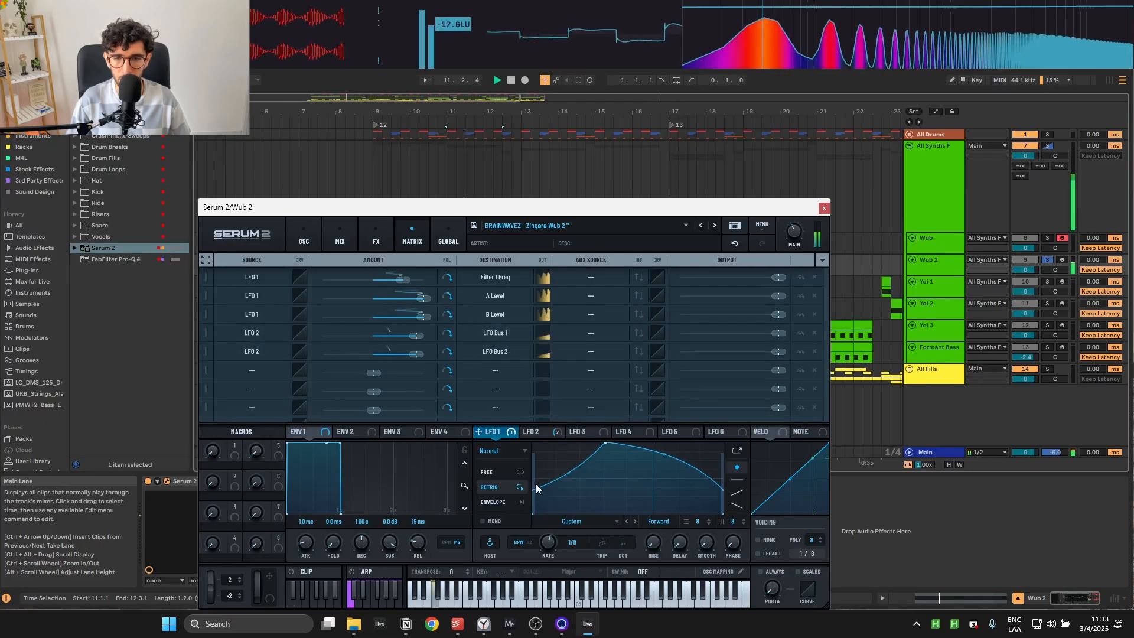
{"action": "key", "text": "space"}
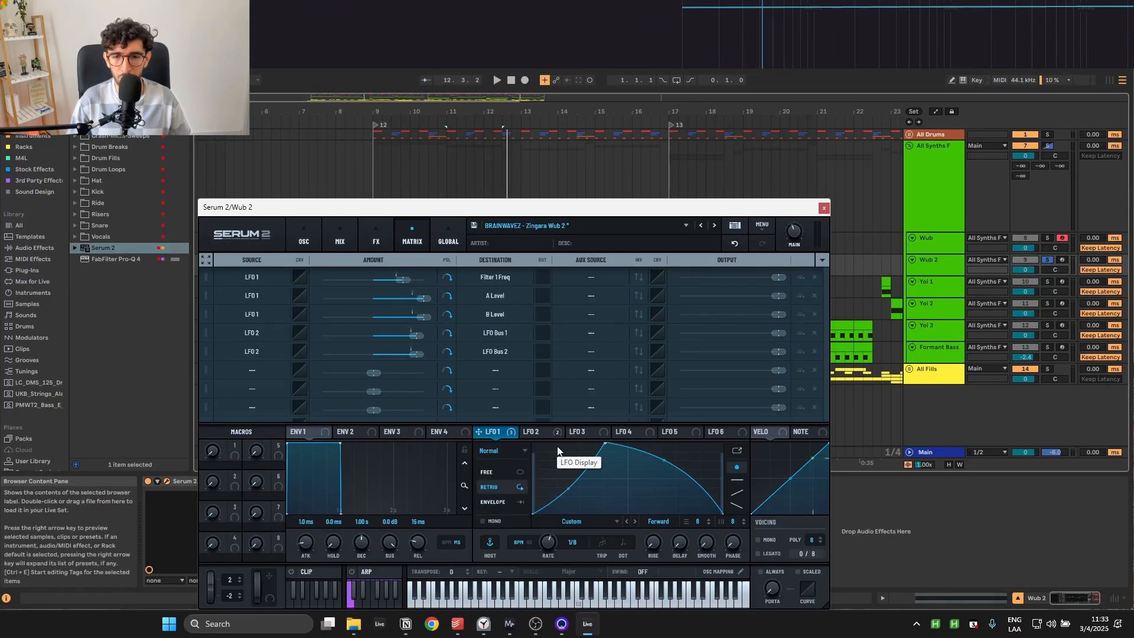
{"action": "key", "text": "space"}
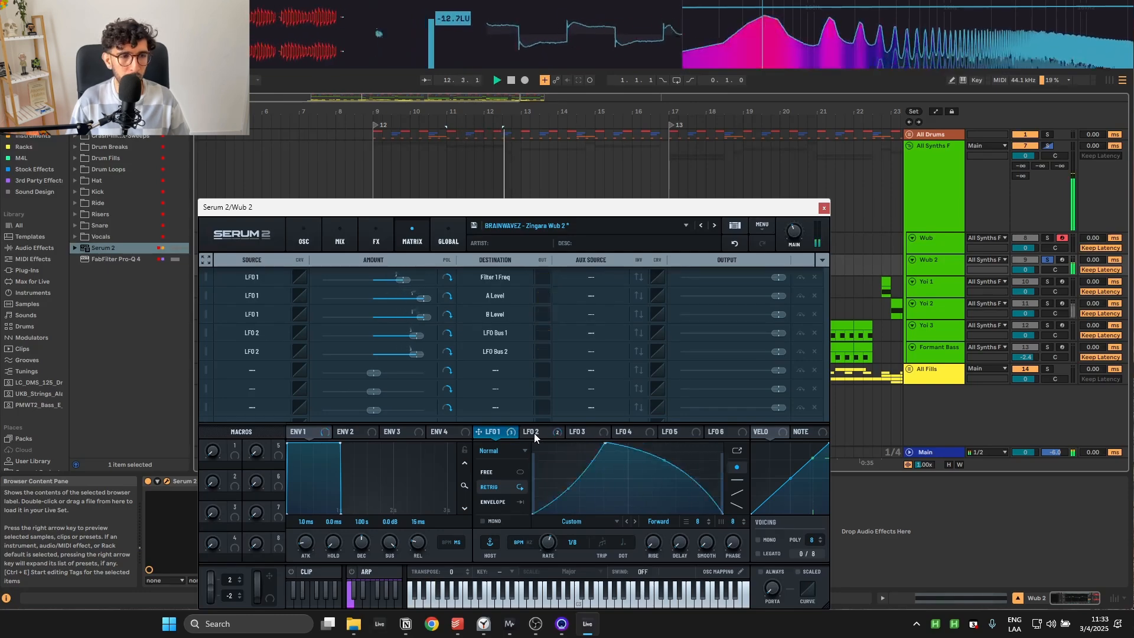
{"action": "key", "text": "space"}
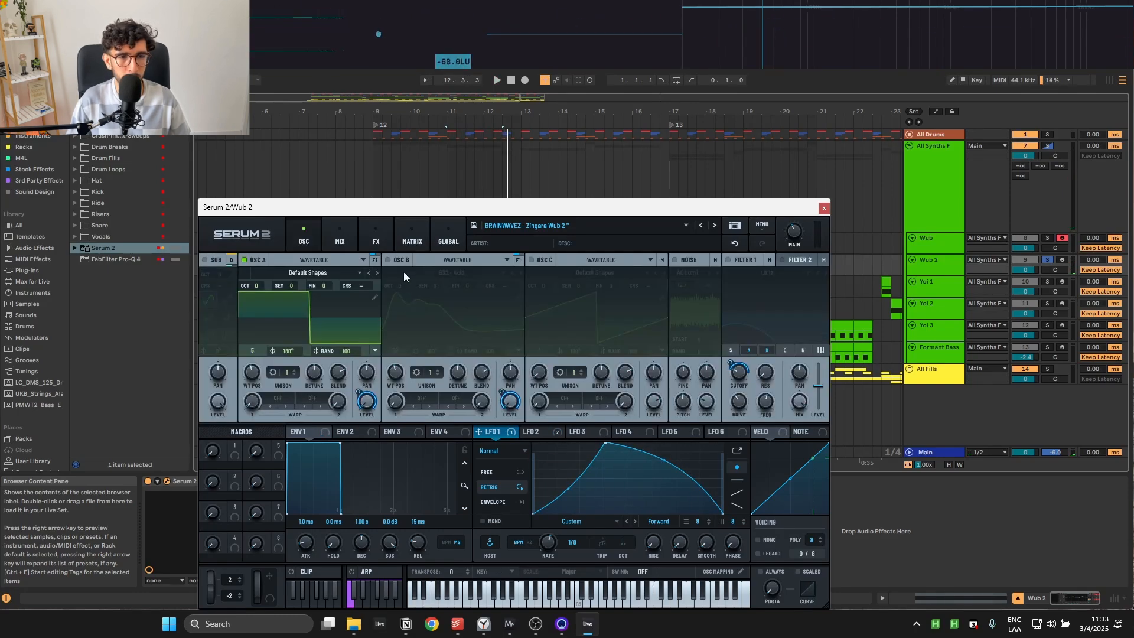
Step: Enable Osc B with the BS2 - Acid wavetable and play it together with Osc A
{"action": "left_click", "coordinate": [389, 260]}
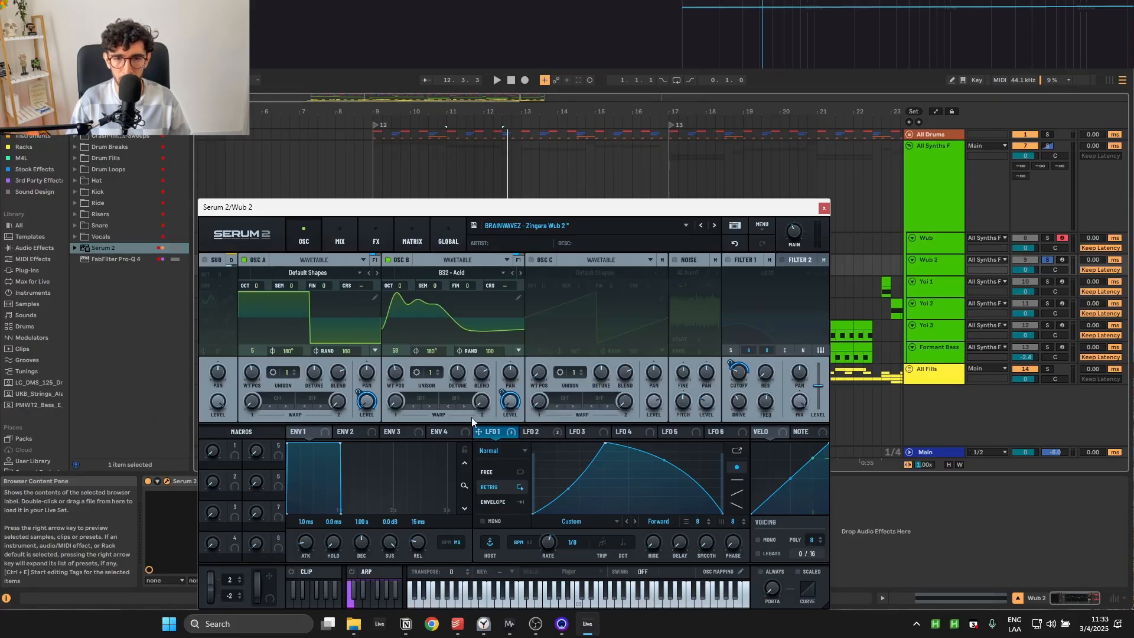
{"action": "key", "text": "space"}
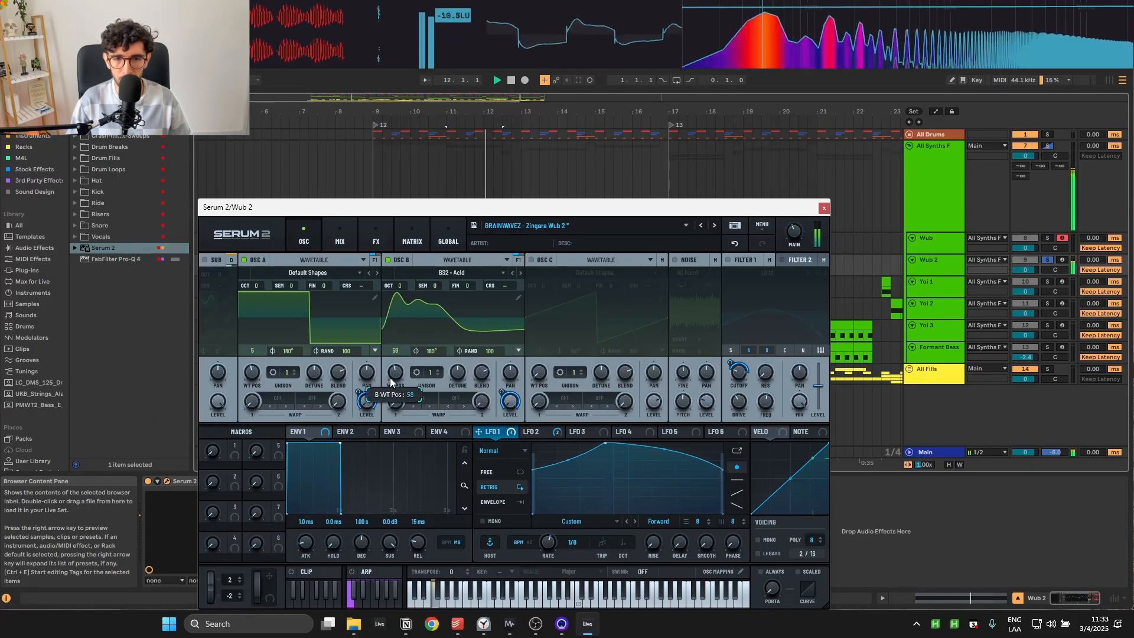
{"action": "key", "text": "space"}
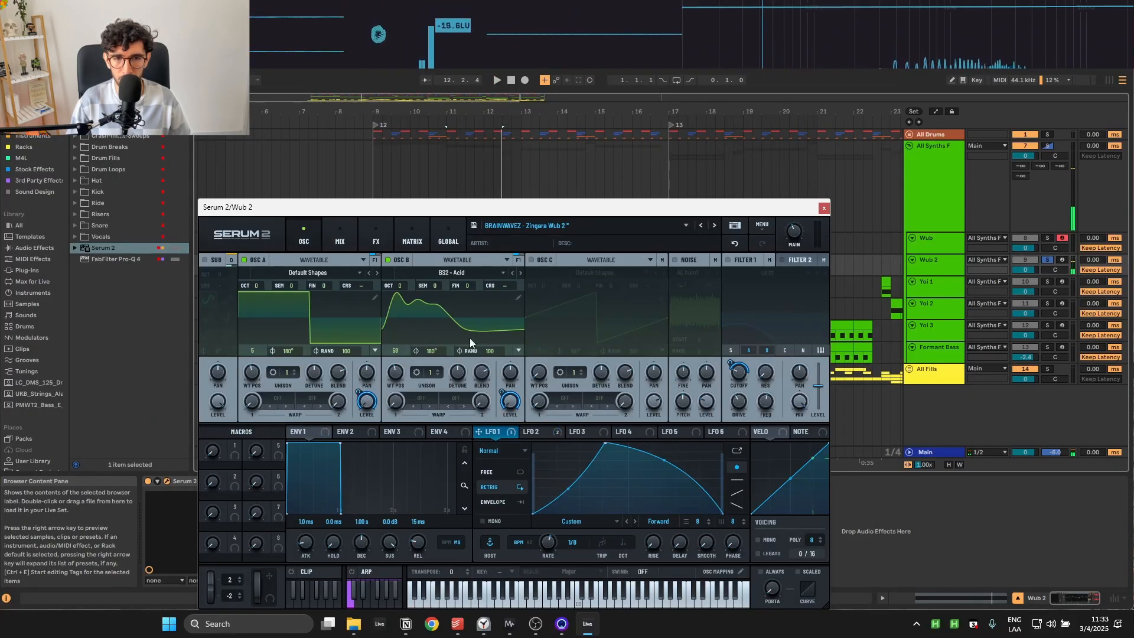
Step: Enable the Sub oscillator with its sine wave, check its direct routing, and play it with both oscillators
{"action": "mouse_move", "coordinate": [233, 330]}
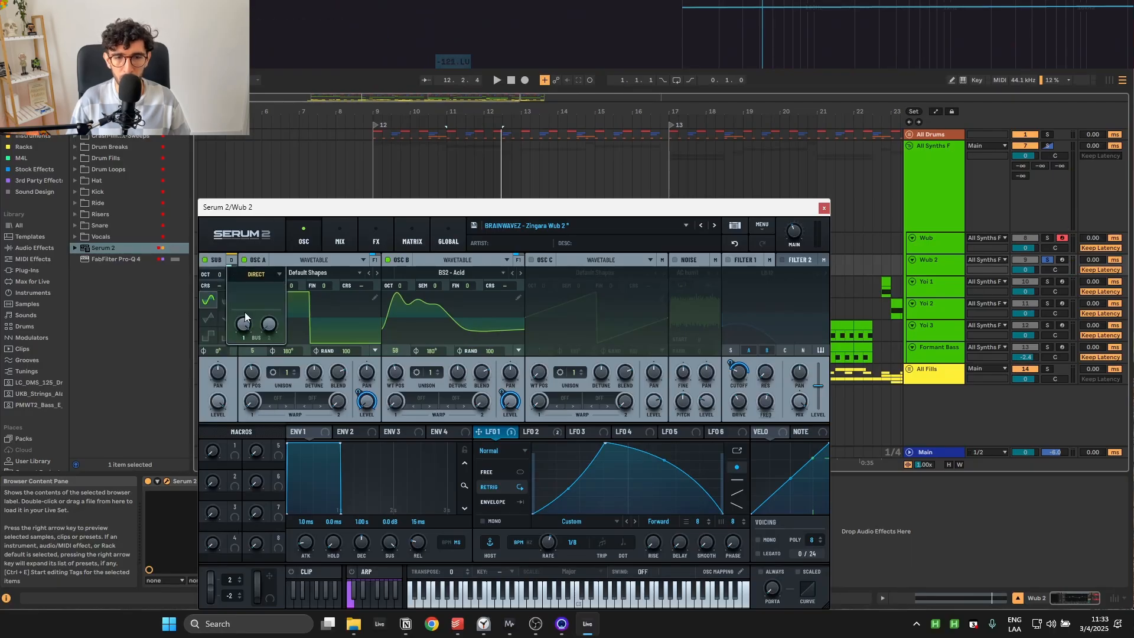
{"action": "key", "text": "space"}
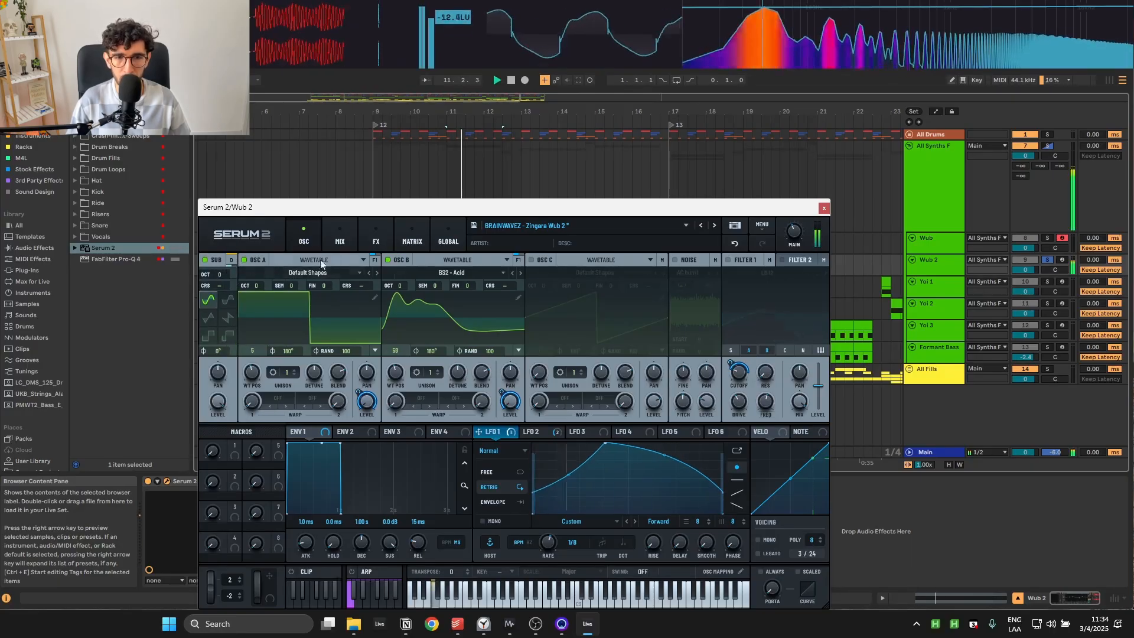
{"action": "key", "text": "space"}
Step: Enable the Distortion and Equalizer in the Bus 1 effects chain and play the bass
{"action": "left_click", "coordinate": [345, 239]}
{"action": "left_click", "coordinate": [372, 239]}
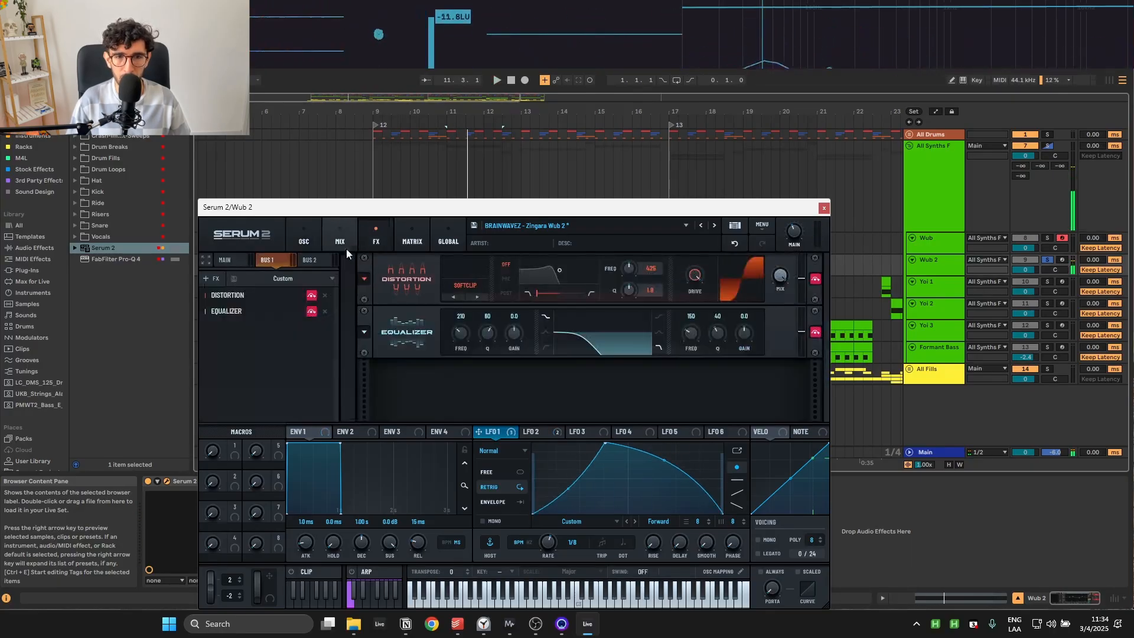
{"action": "left_click", "coordinate": [312, 295]}
{"action": "left_click", "coordinate": [311, 311]}
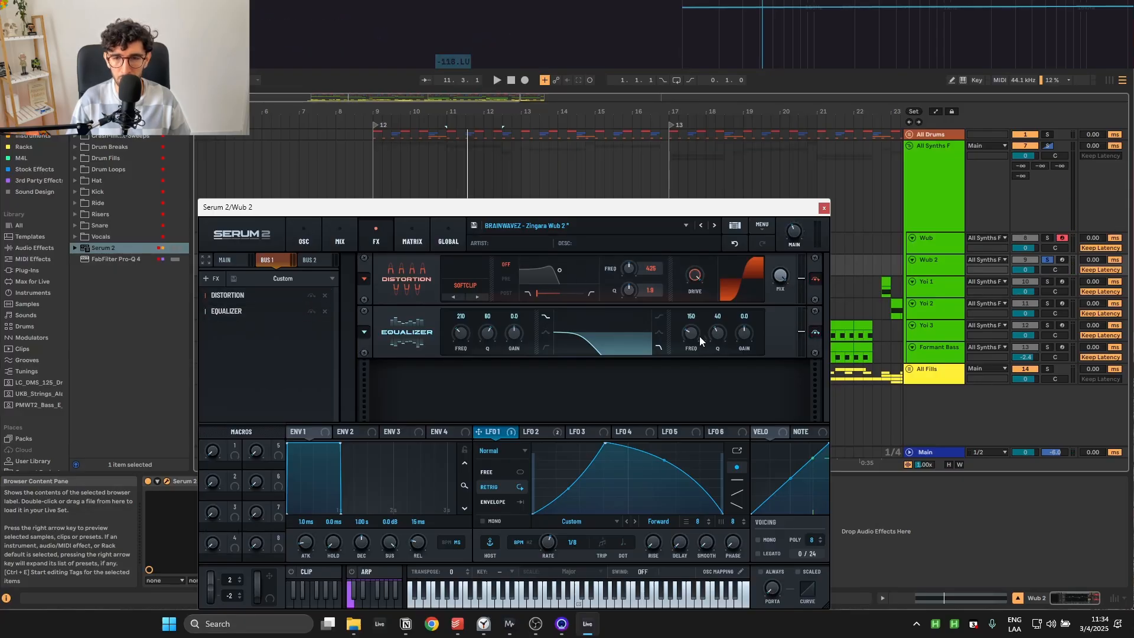
{"action": "key", "text": "space"}
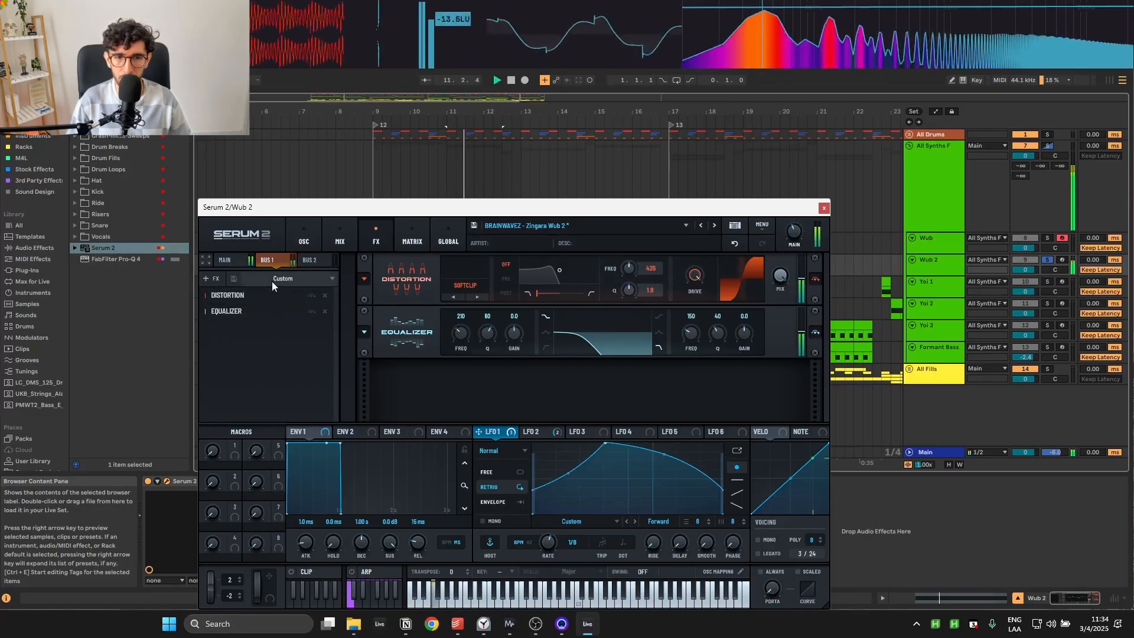
Step: Examine the Wub 2 patch's bus routing in the mixer and the modules in its main effects chain
{"action": "left_click", "coordinate": [300, 239]}
{"action": "left_click", "coordinate": [332, 231]}
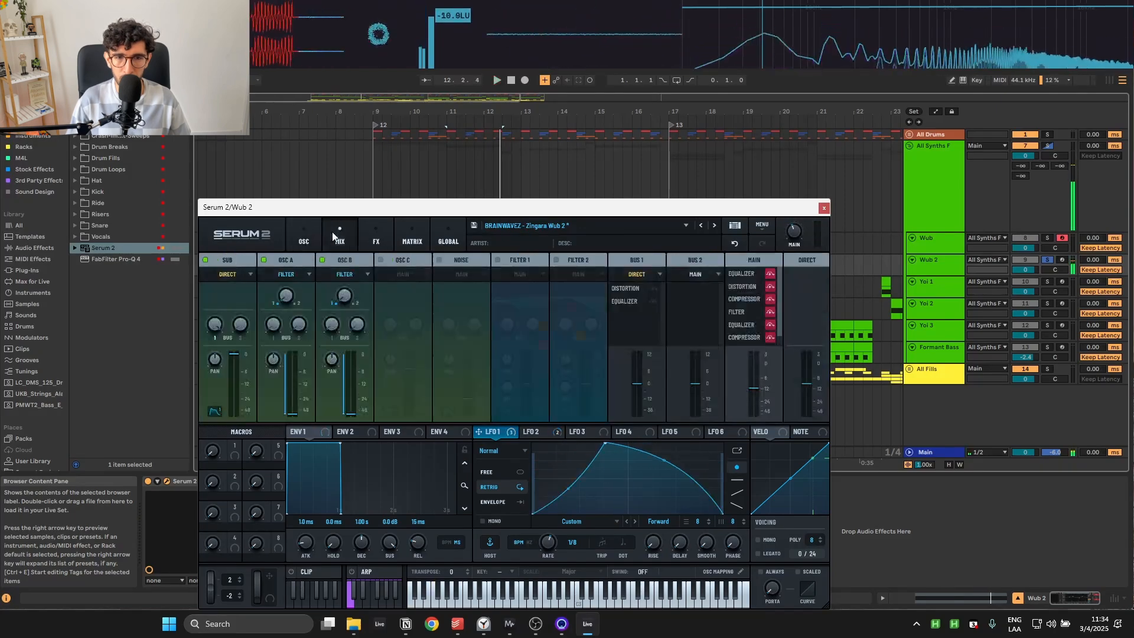
{"action": "left_click", "coordinate": [412, 236]}
{"action": "left_click", "coordinate": [378, 236]}
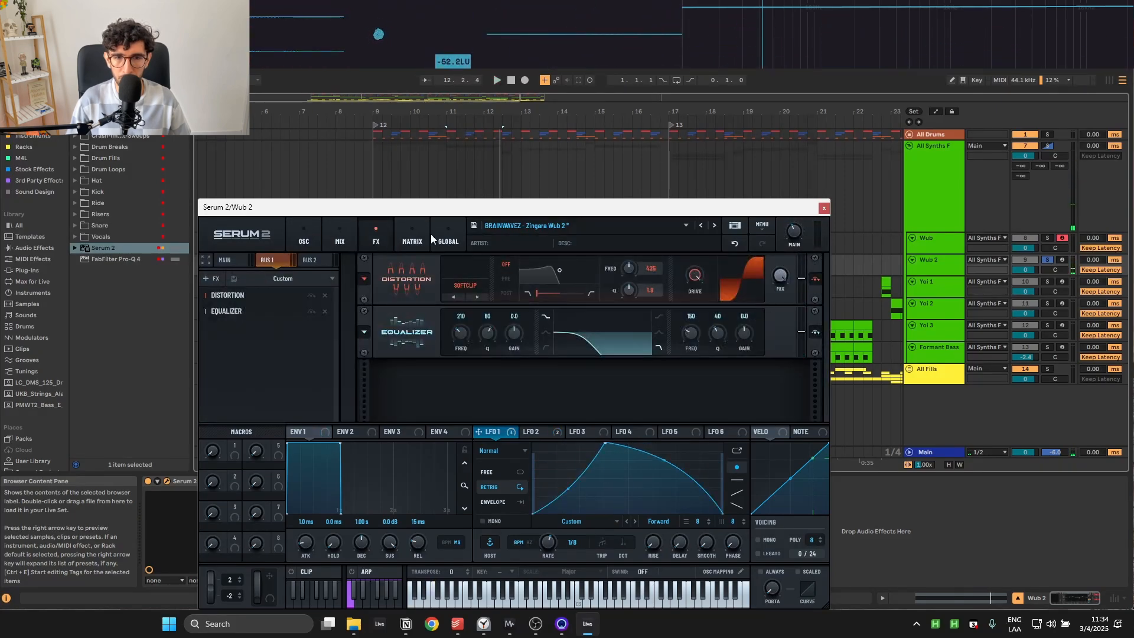
{"action": "left_click", "coordinate": [336, 239]}
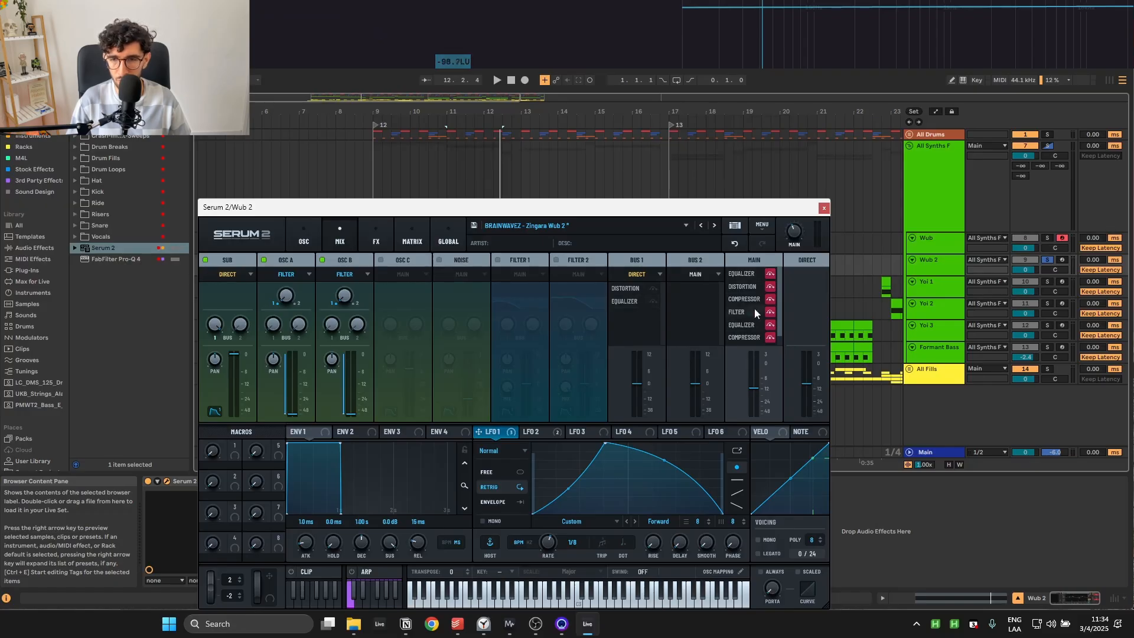
{"action": "left_click", "coordinate": [367, 238]}
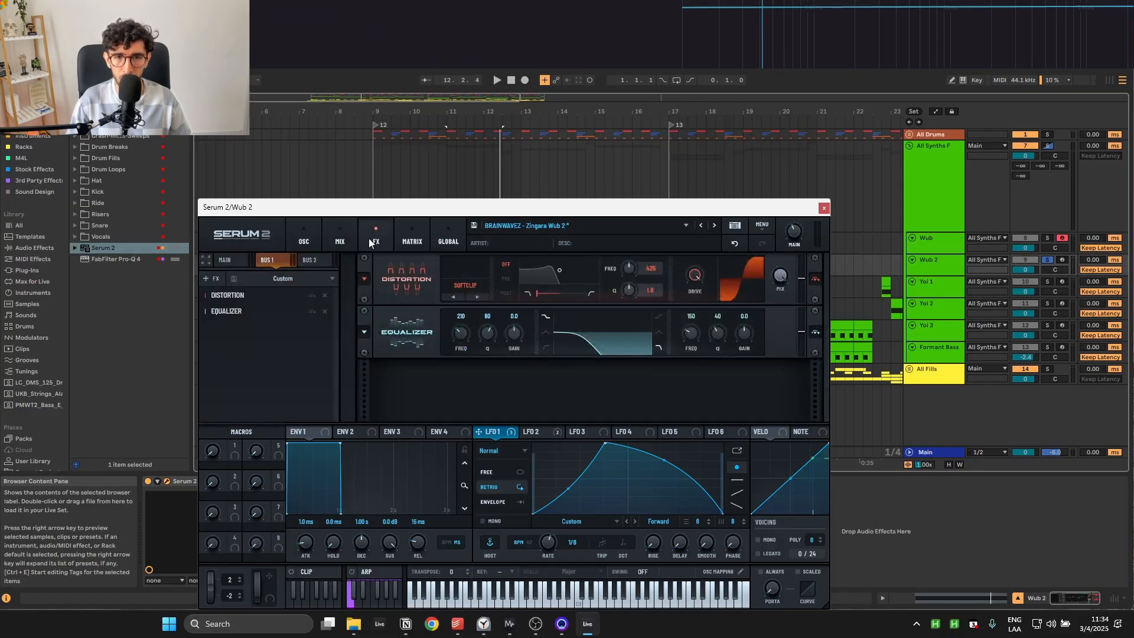
{"action": "left_click", "coordinate": [224, 261]}
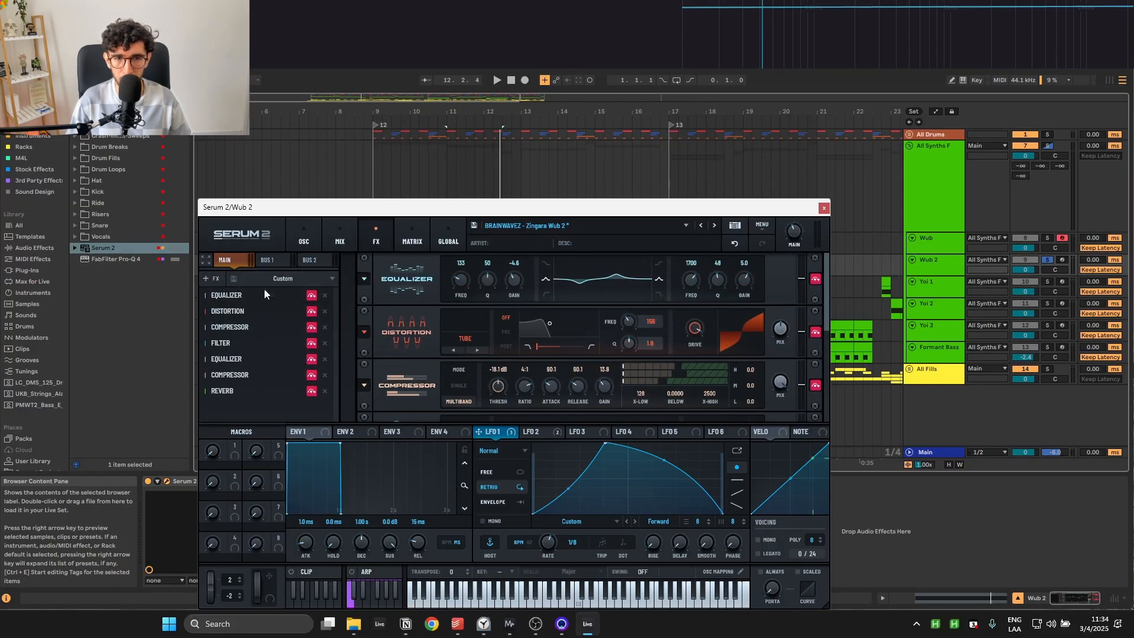
Step: Enable the Noise oscillator with the AC hum1 sample
{"action": "left_click", "coordinate": [304, 238]}
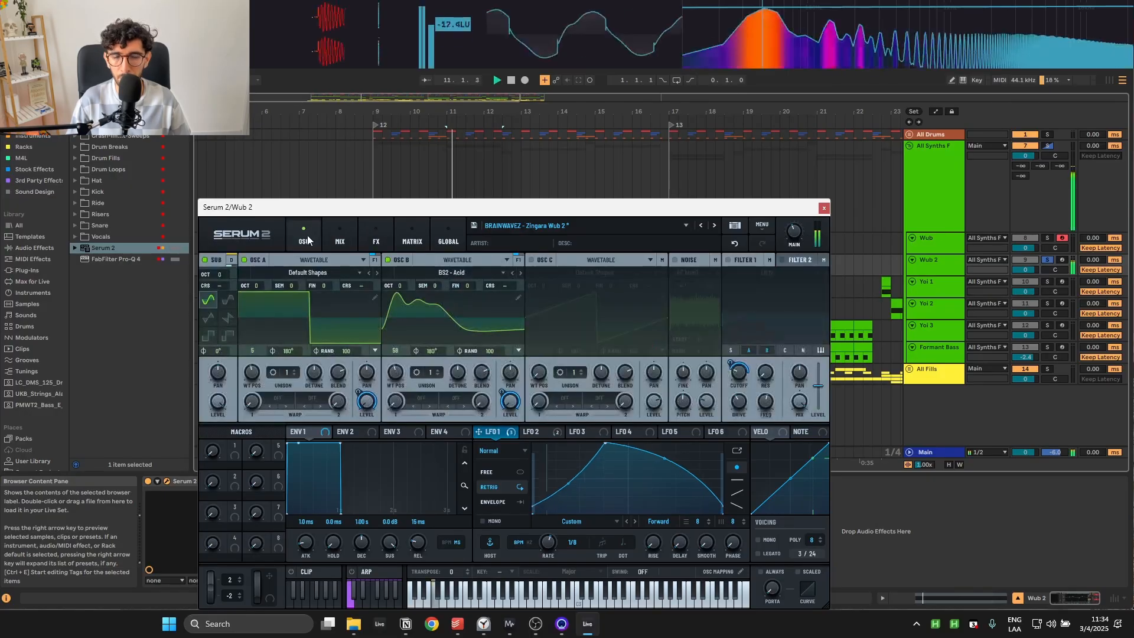
{"action": "left_click", "coordinate": [673, 261]}
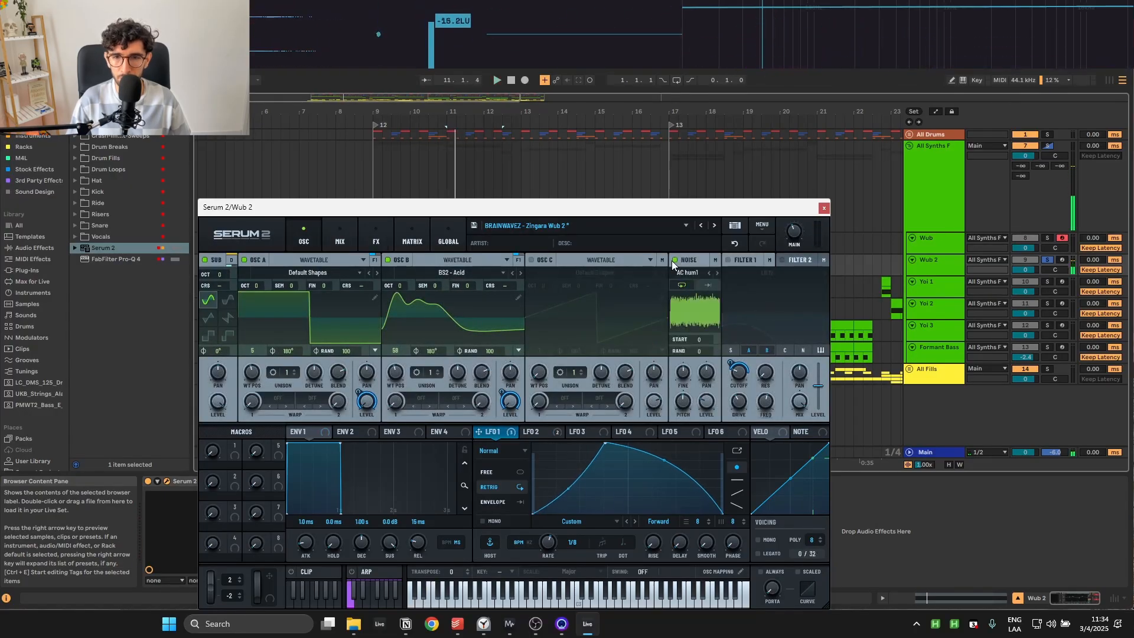
Step: Play the bass with the Noise oscillator on, and switch the oscillator off to compare the sound
{"action": "key", "text": "space"}
{"action": "key", "text": "space"}
{"action": "left_click", "coordinate": [673, 261]}
{"action": "key", "text": "space"}
{"action": "key", "text": "space"}
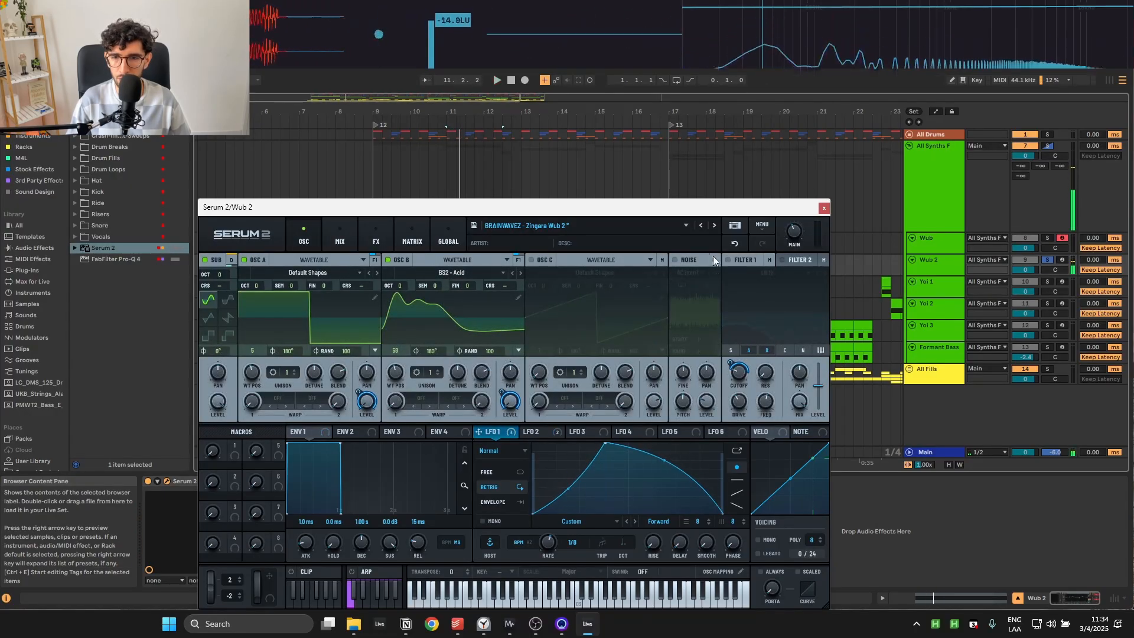
Step: Enable Filter 1 with the LB 12 type, check LFO 1's modulation of its cutoff, and play the bass
{"action": "left_click", "coordinate": [729, 260]}
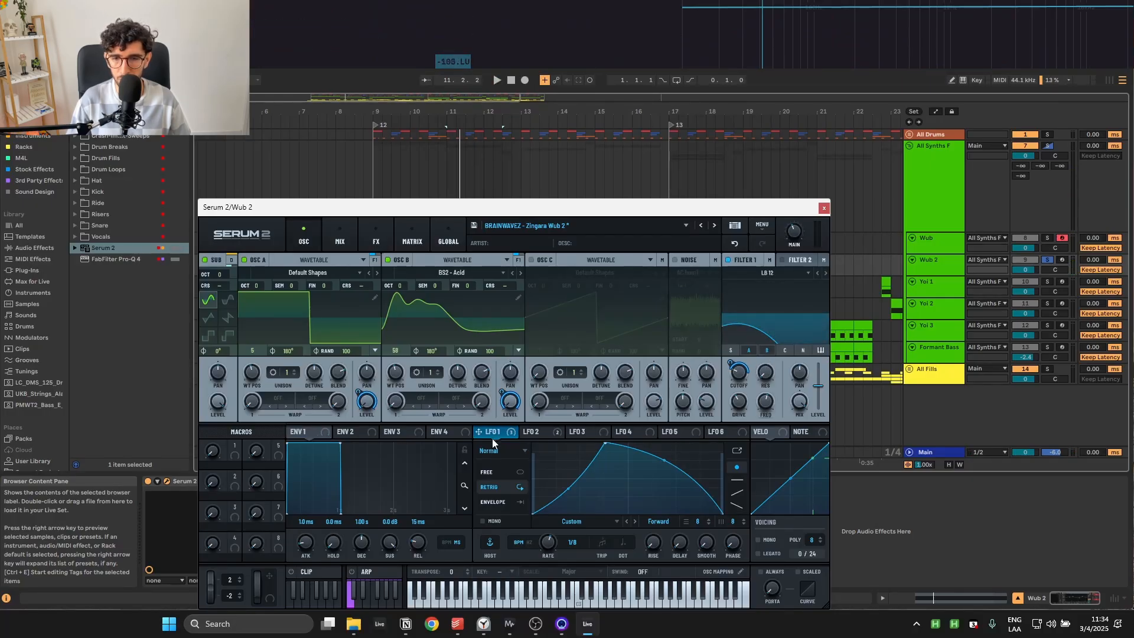
{"action": "mouse_move", "coordinate": [737, 367]}
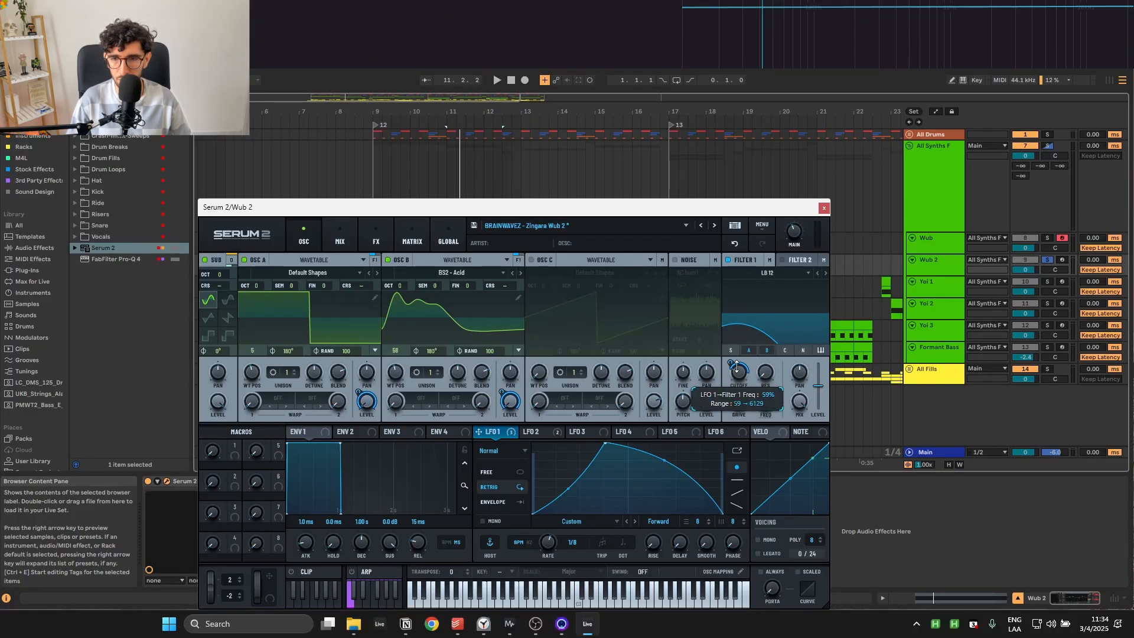
{"action": "key", "text": "space"}
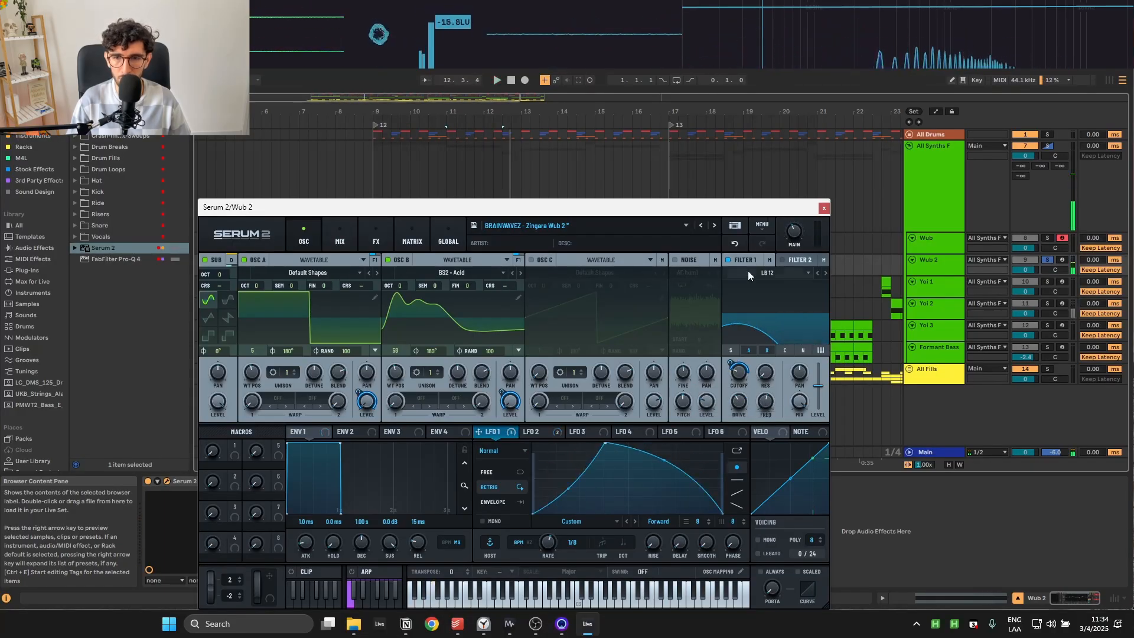
{"action": "key", "text": "space"}
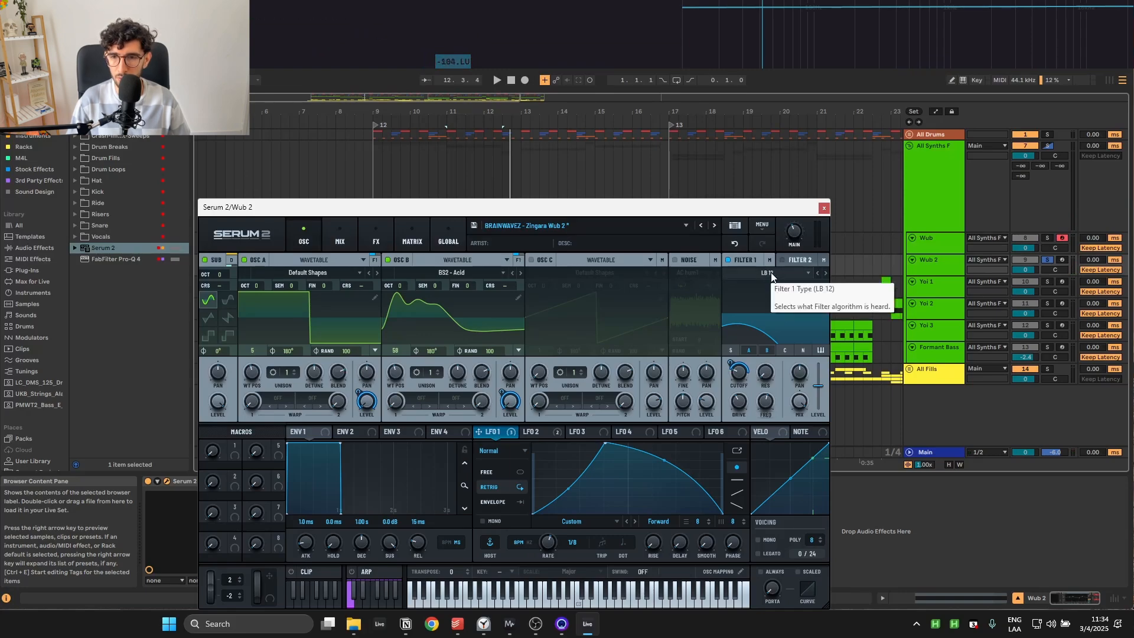
Step: Enable the first Equalizer and the Tube Distortion in the main effects chain, playing the bass with each
{"action": "left_click", "coordinate": [340, 236]}
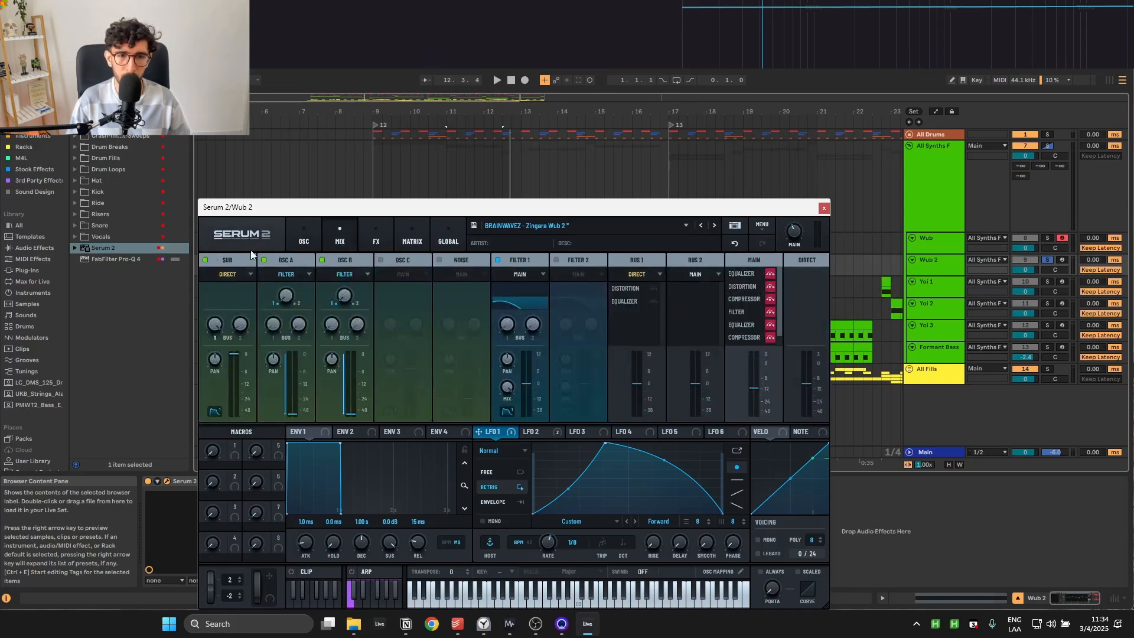
{"action": "left_click", "coordinate": [361, 227]}
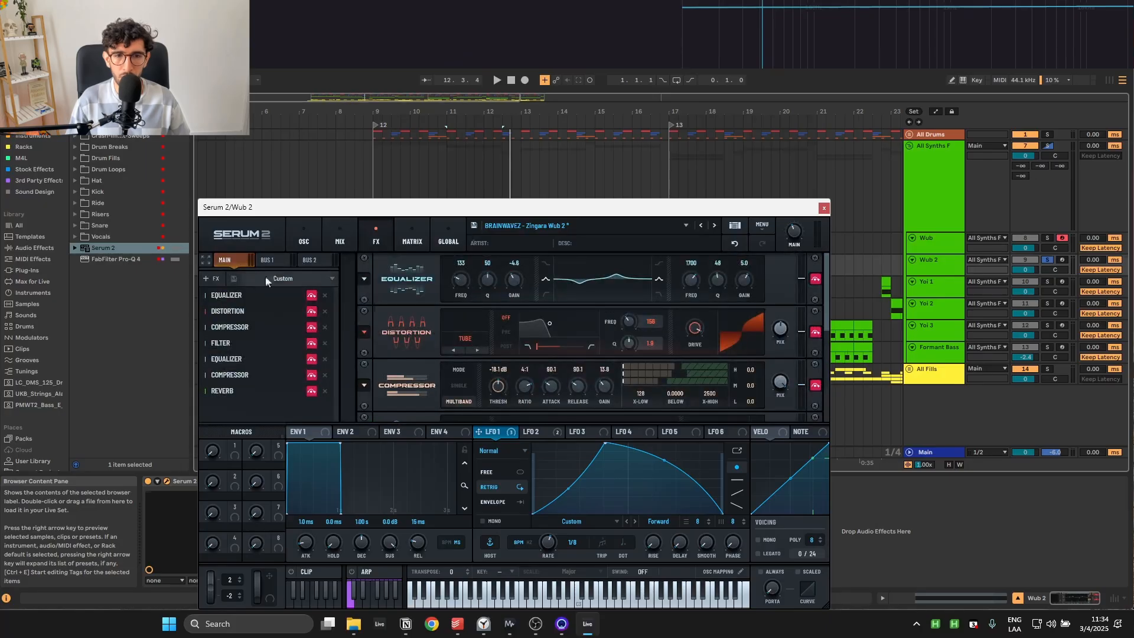
{"action": "left_click", "coordinate": [311, 296]}
{"action": "key", "text": "space"}
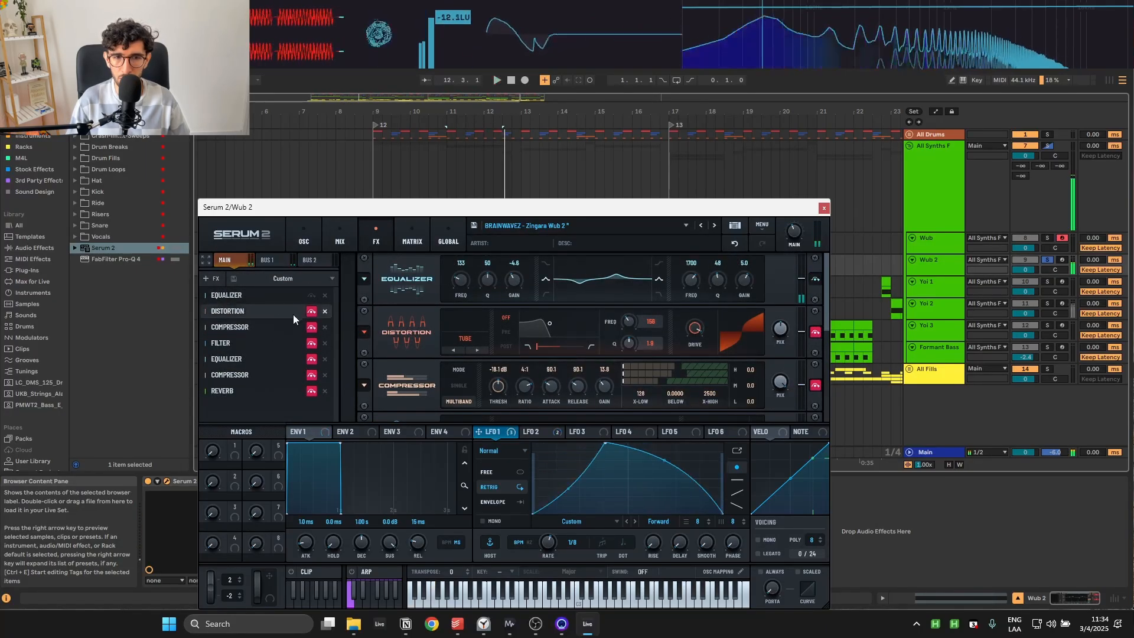
{"action": "left_click", "coordinate": [312, 312]}
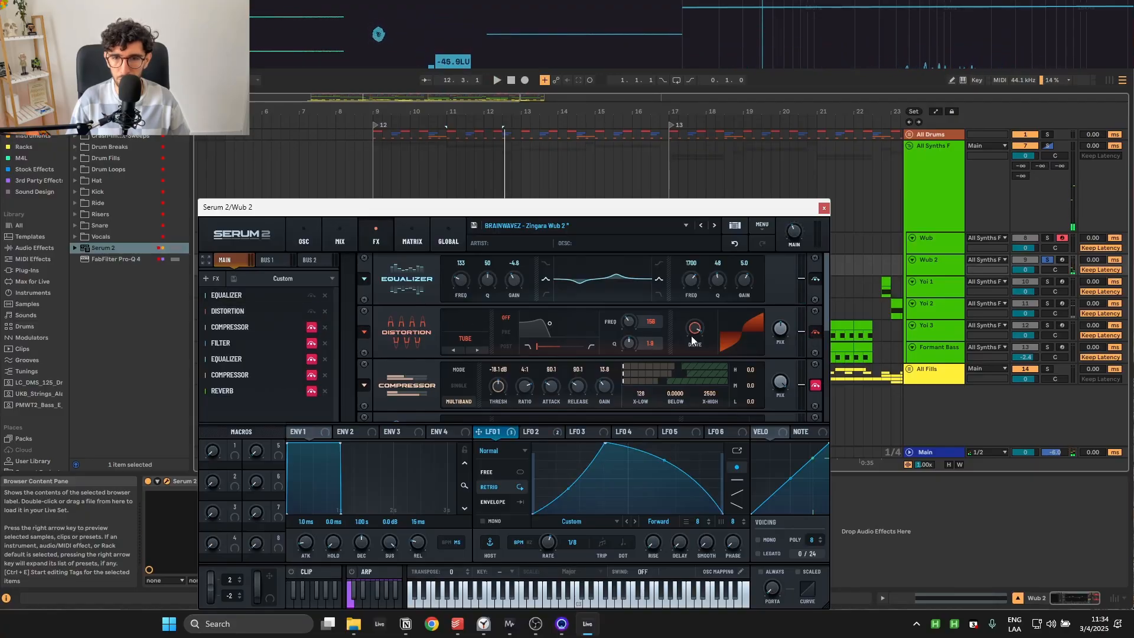
{"action": "key", "text": "space"}
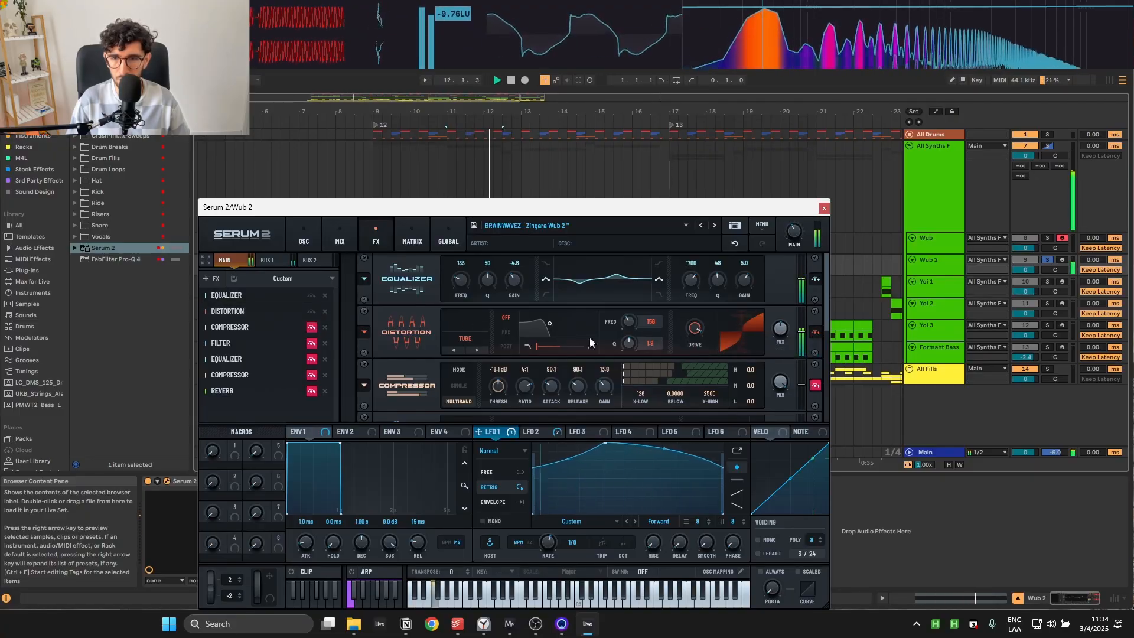
Step: Enable the multiband Compressor after the Distortion in the main effects chain and play the bass
{"action": "left_click", "coordinate": [312, 327]}
{"action": "key", "text": "space"}
{"action": "key", "text": "space"}
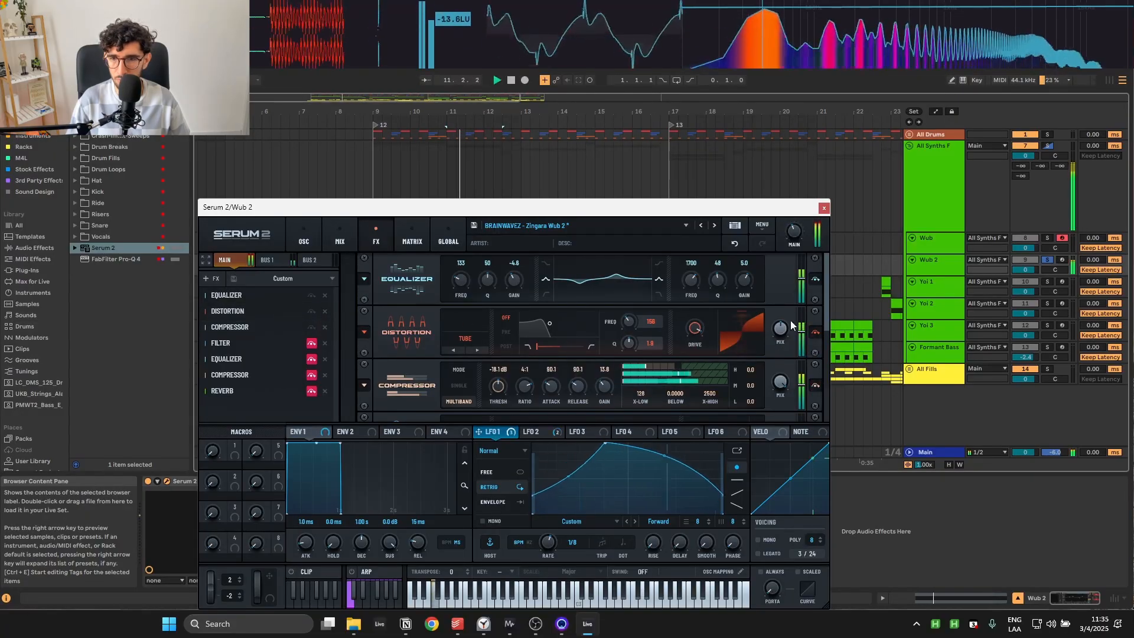
Step: Enable the MG Low 18 Filter and the second Equalizer in the main effects chain
{"action": "scroll", "coordinate": [820, 308], "scroll_direction": "down", "scroll_amount": 3}
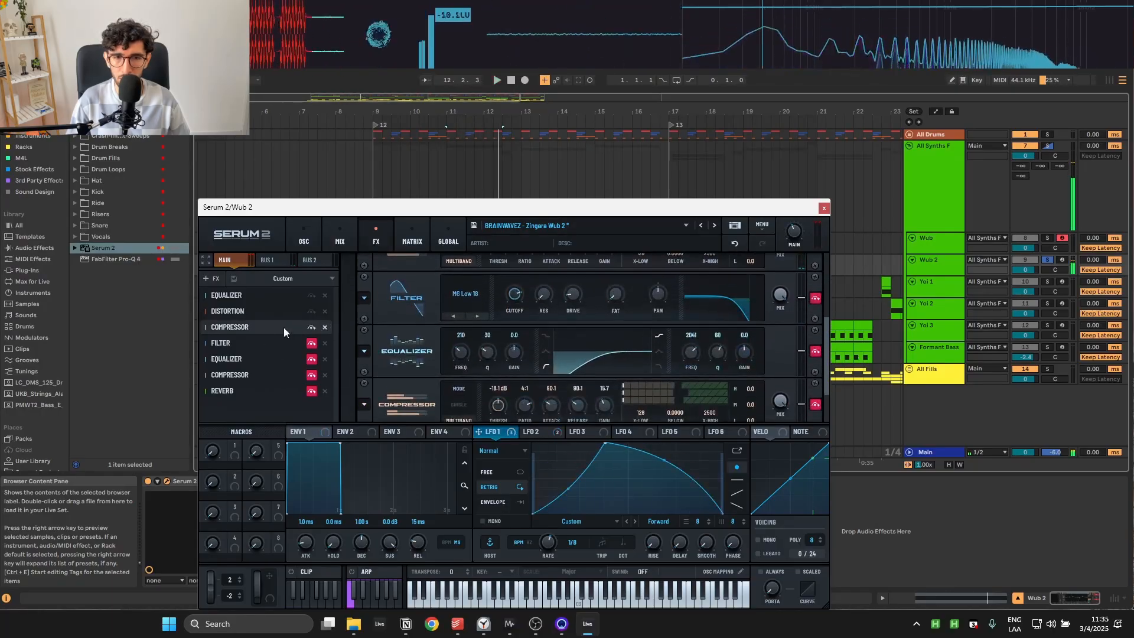
{"action": "left_click", "coordinate": [312, 343]}
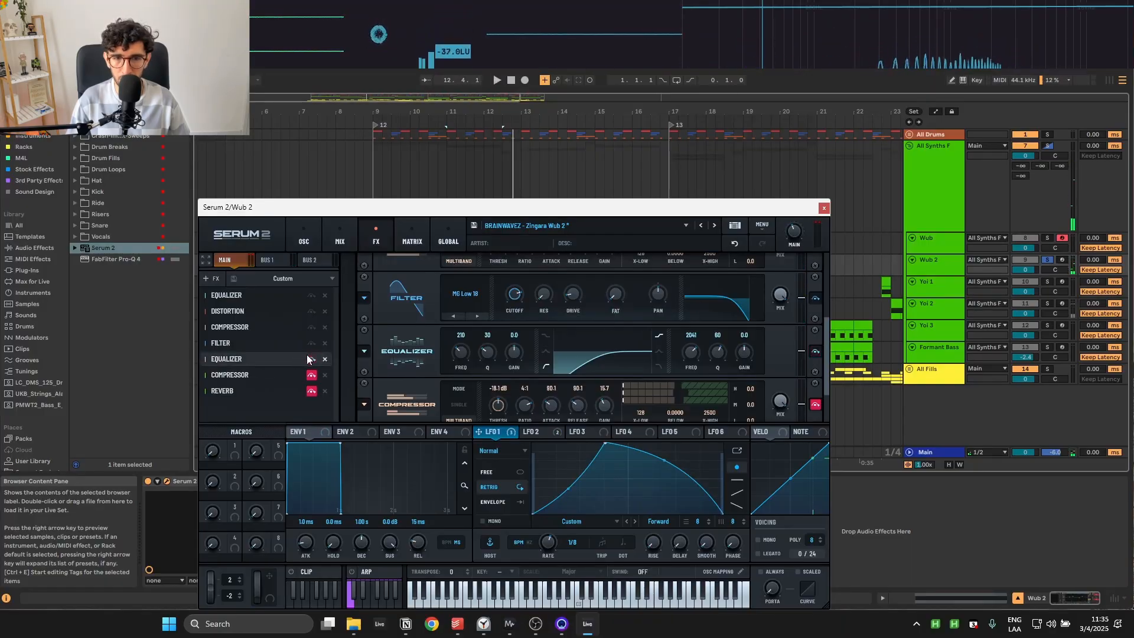
{"action": "scroll", "coordinate": [826, 354], "scroll_direction": "down", "scroll_amount": 2}
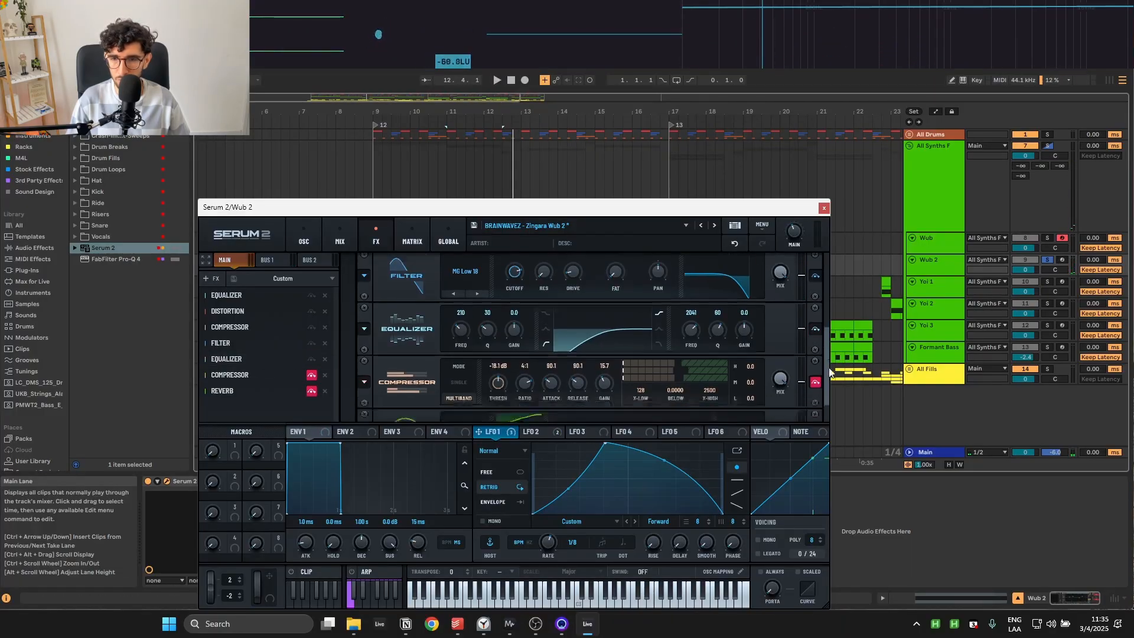
Step: Enable the second Compressor and the Hall Reverb in the main effects chain, playing the bass with each
{"action": "key", "text": "space"}
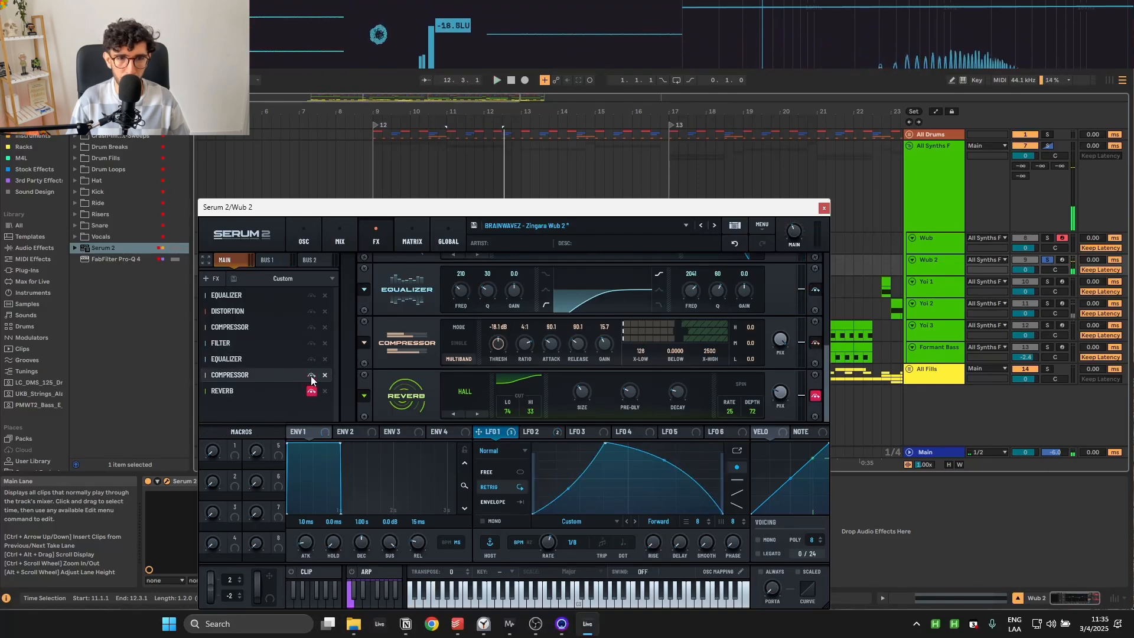
{"action": "key", "text": "space"}
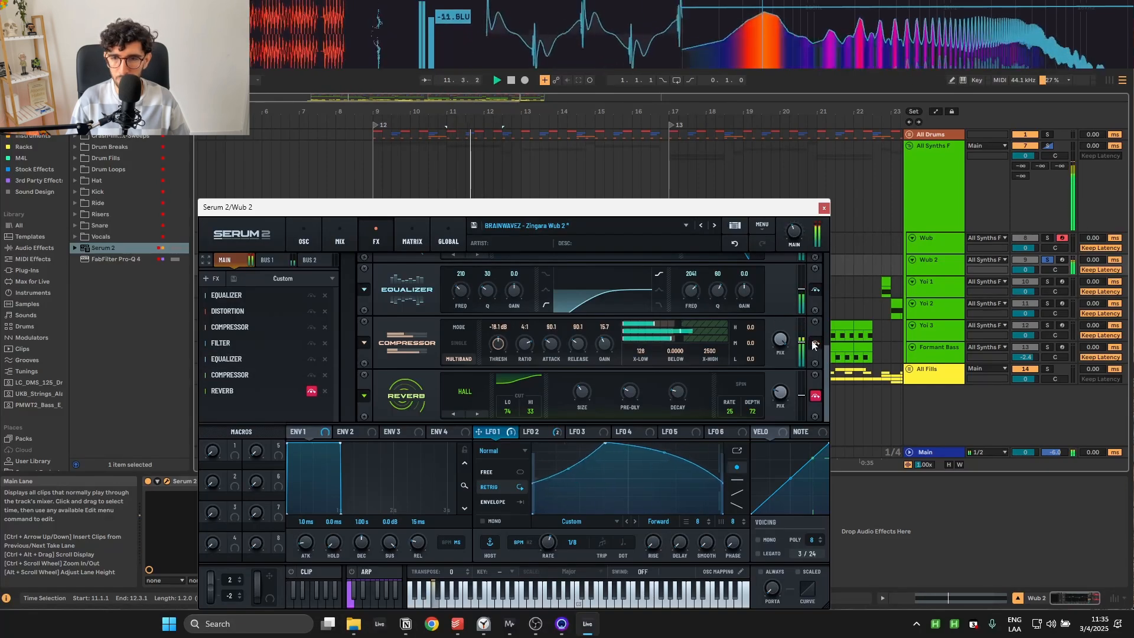
{"action": "key", "text": "space"}
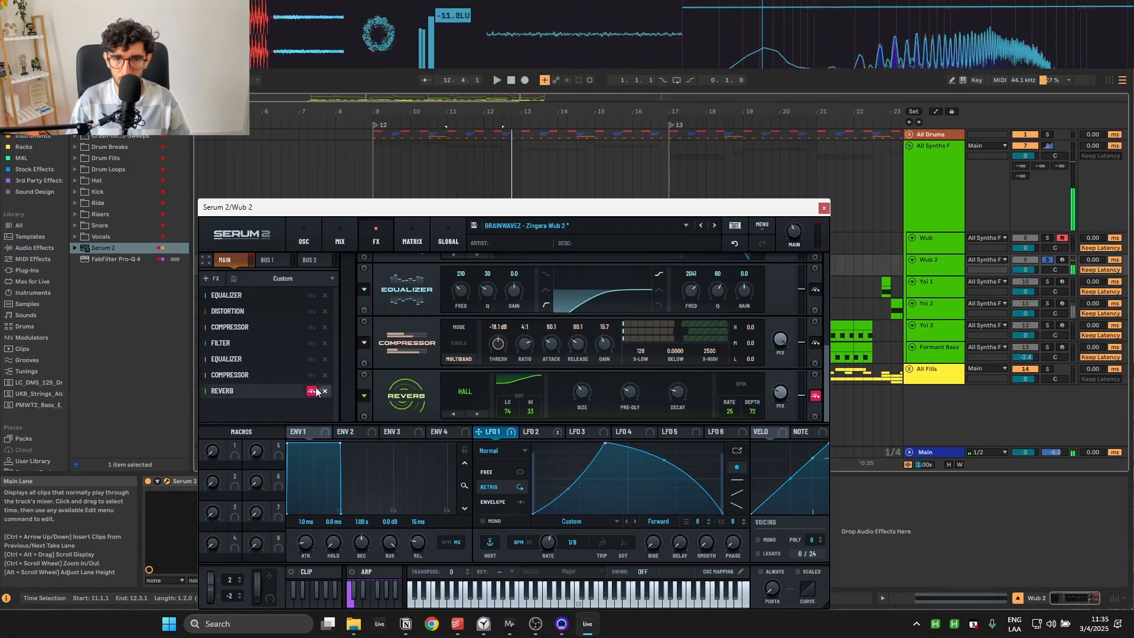
{"action": "left_click", "coordinate": [311, 391]}
{"action": "key", "text": "space"}
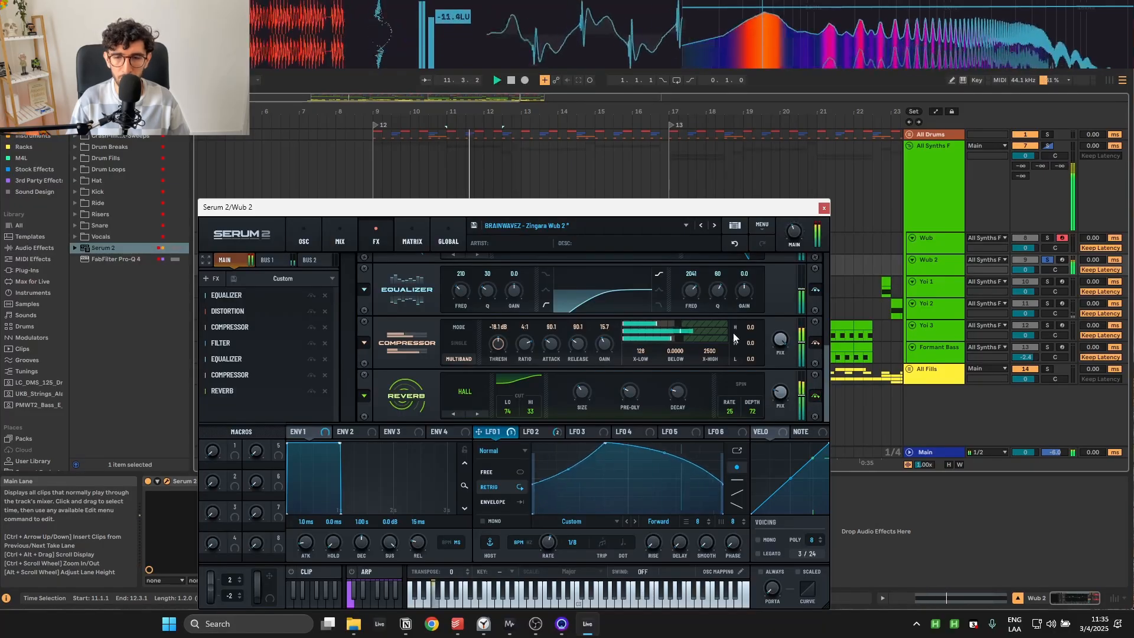
Step: Review the finished Wub 2 patch's oscillators and mixer routing, and close the Serum 2 window
{"action": "left_click", "coordinate": [304, 235]}
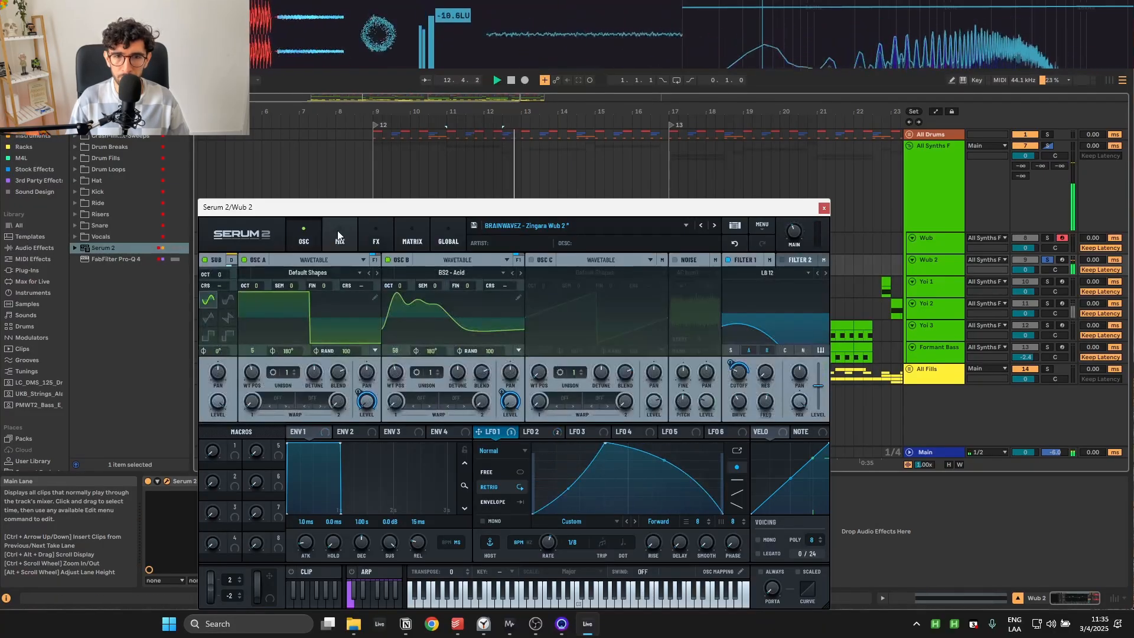
{"action": "left_click", "coordinate": [340, 232]}
{"action": "left_click", "coordinate": [310, 233]}
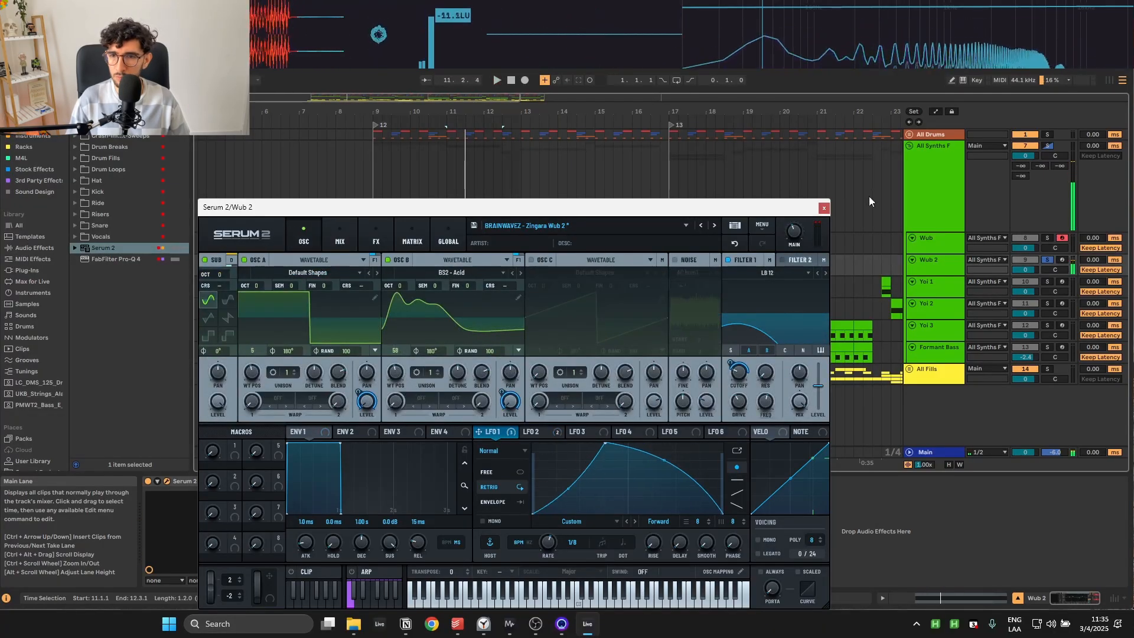
{"action": "left_click", "coordinate": [823, 208]}
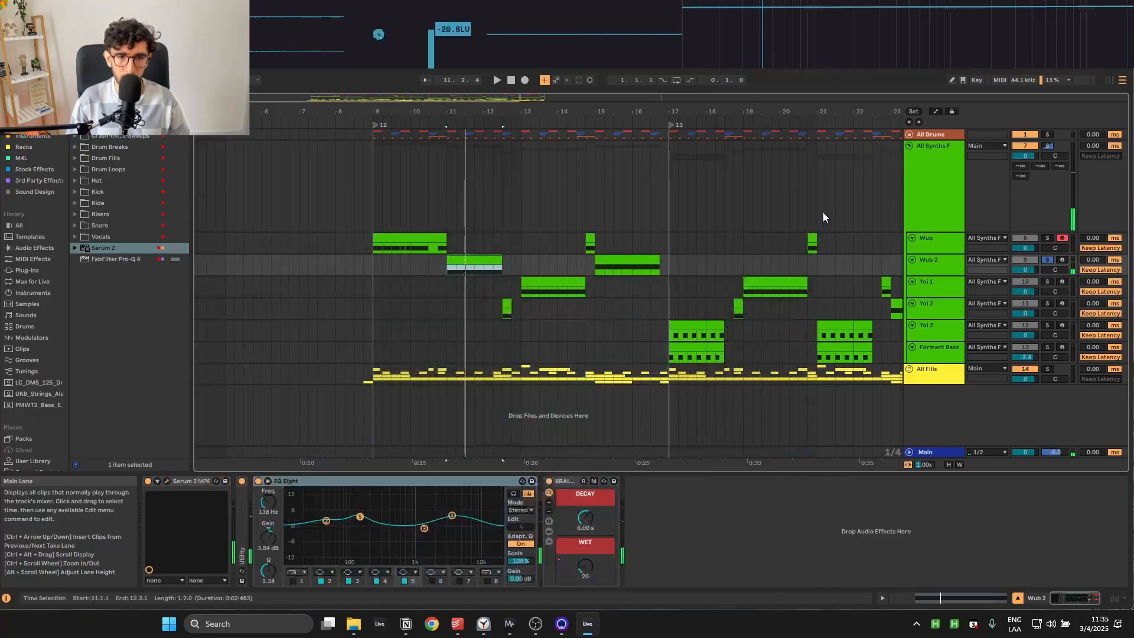
Step: Inspect the EQ Eight's low boost, high boost and midrange cut bands on the Wub 2 track
{"action": "left_click", "coordinate": [373, 483]}
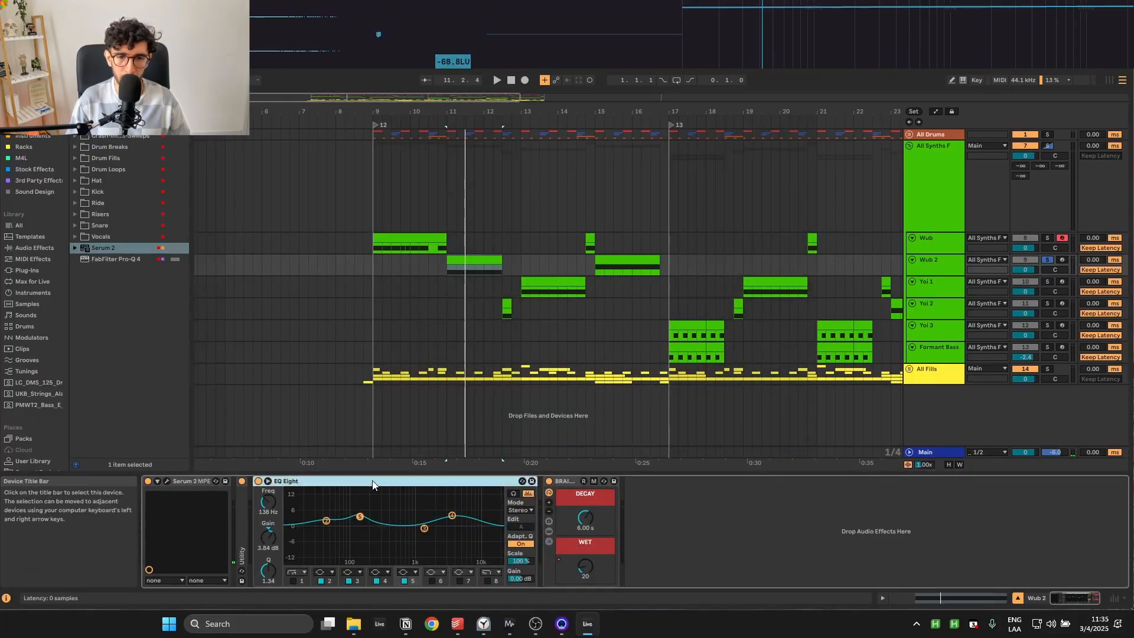
{"action": "left_click", "coordinate": [360, 518]}
{"action": "left_click", "coordinate": [452, 517]}
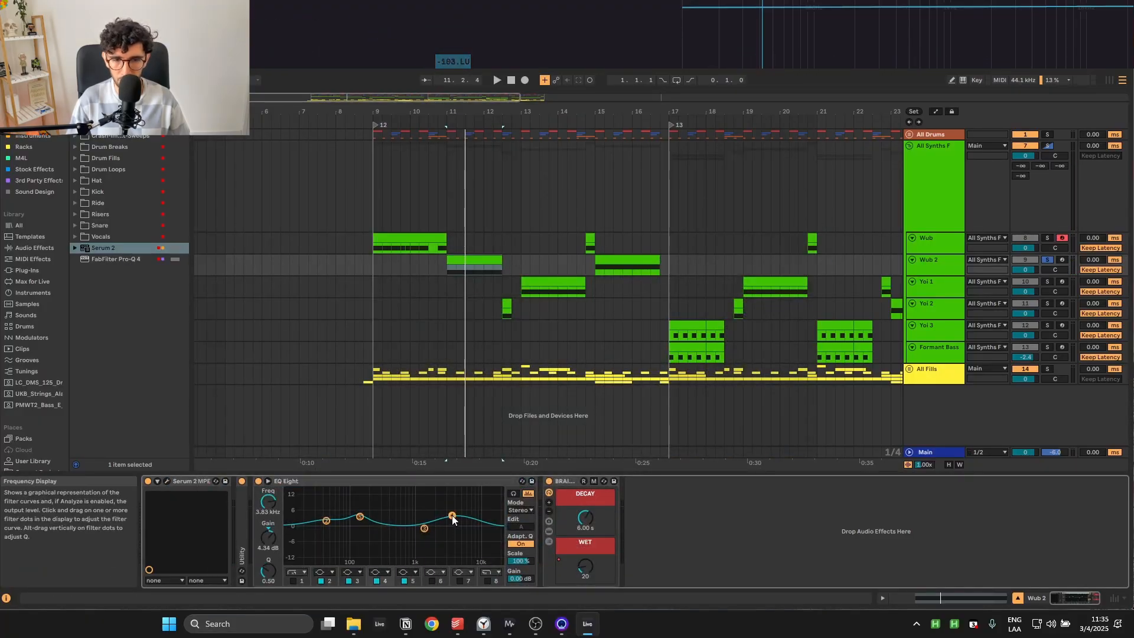
{"action": "left_click", "coordinate": [424, 528]}
Step: Play the Wub 2 clip through its effects, toggling the automation view to check the Wet macro's movement
{"action": "key", "text": "space"}
{"action": "key", "text": "a"}
{"action": "key", "text": "a"}
{"action": "key", "text": "a"}
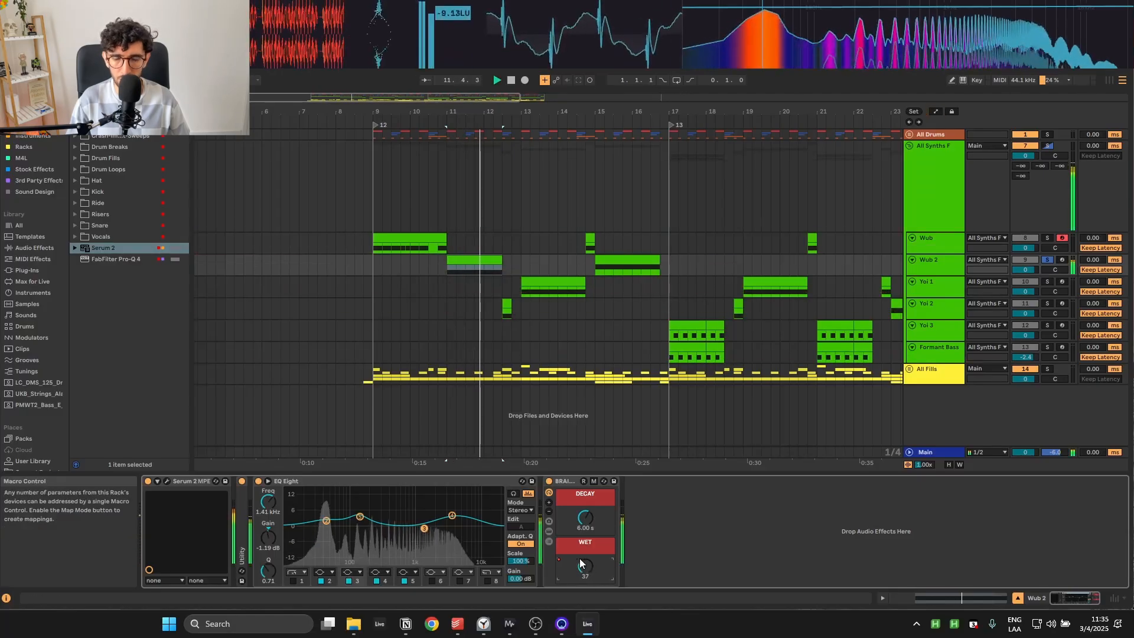
{"action": "key", "text": "a"}
{"action": "key", "text": "space"}
Step: Solo the Yoi 1 track and play its clip from bar 13
{"action": "left_click", "coordinate": [553, 283]}
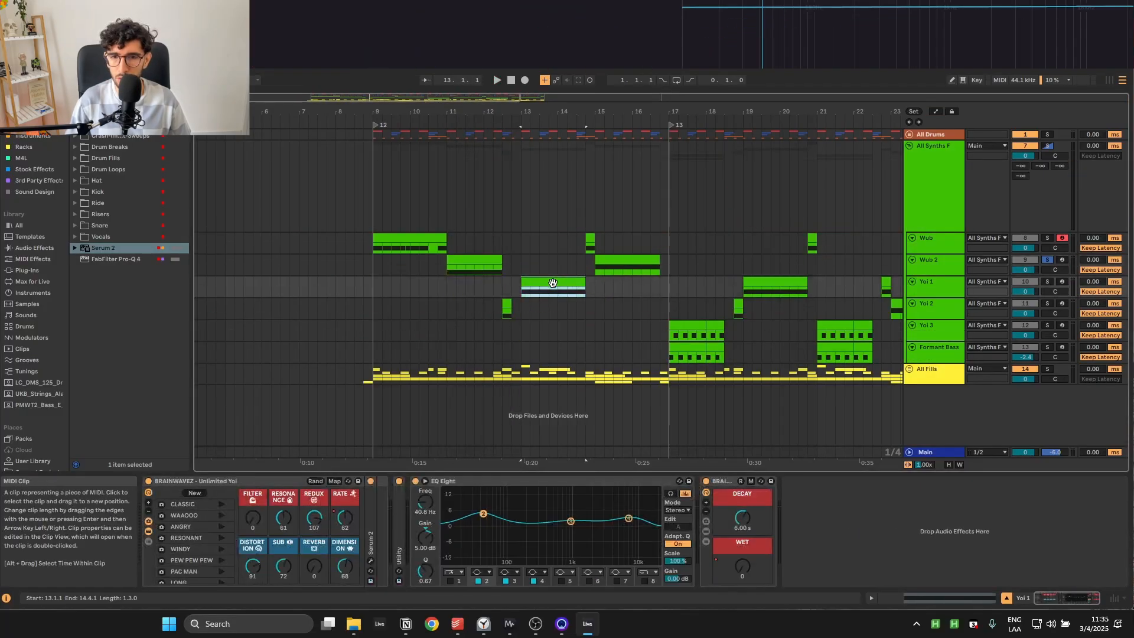
{"action": "key", "text": "s"}
{"action": "left_click_drag", "start_coordinate": [583, 311], "coordinate": [519, 320]}
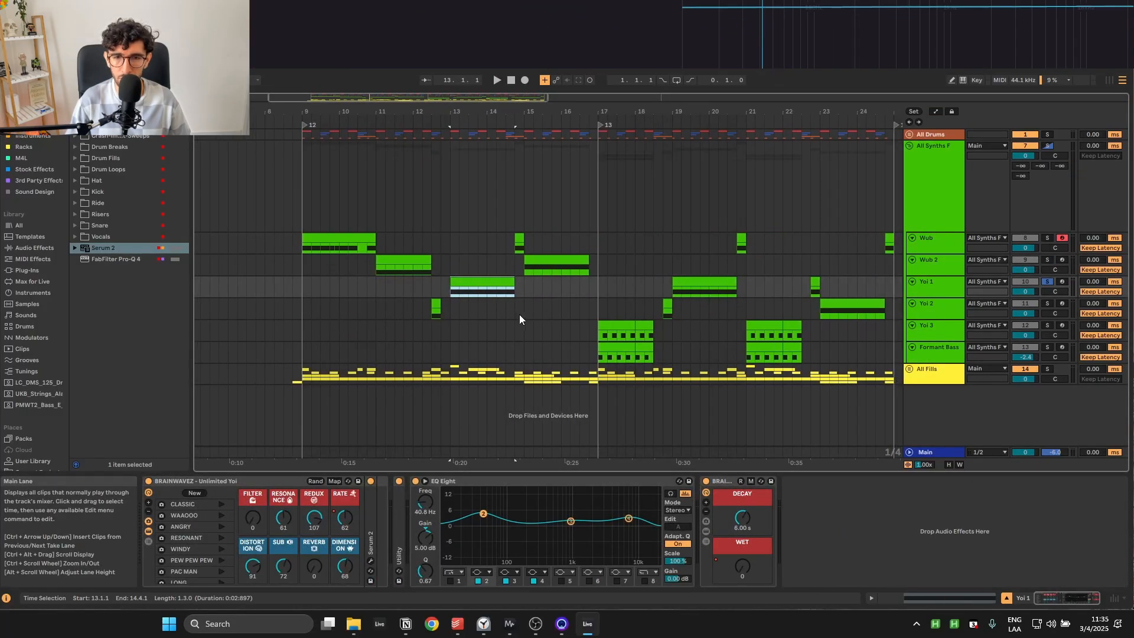
{"action": "key", "text": "space"}
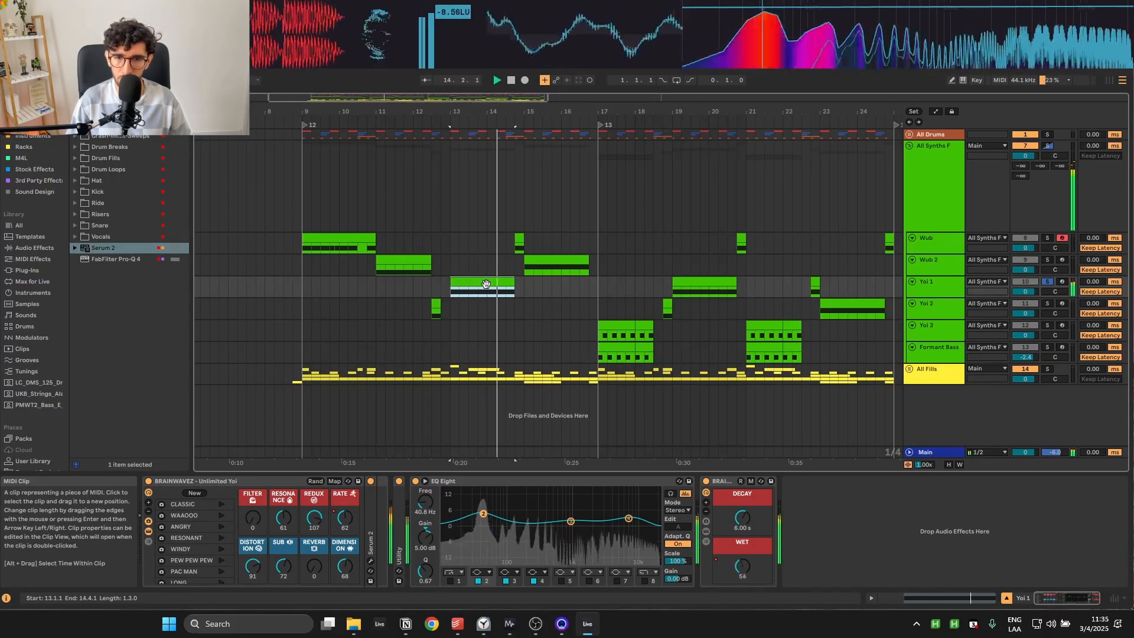
{"action": "key", "text": "space"}
Step: Select the BRAINWAVEZ - Unlimited Yoi rack on the Yoi 1 track and look over its macro variations
{"action": "left_click", "coordinate": [455, 291]}
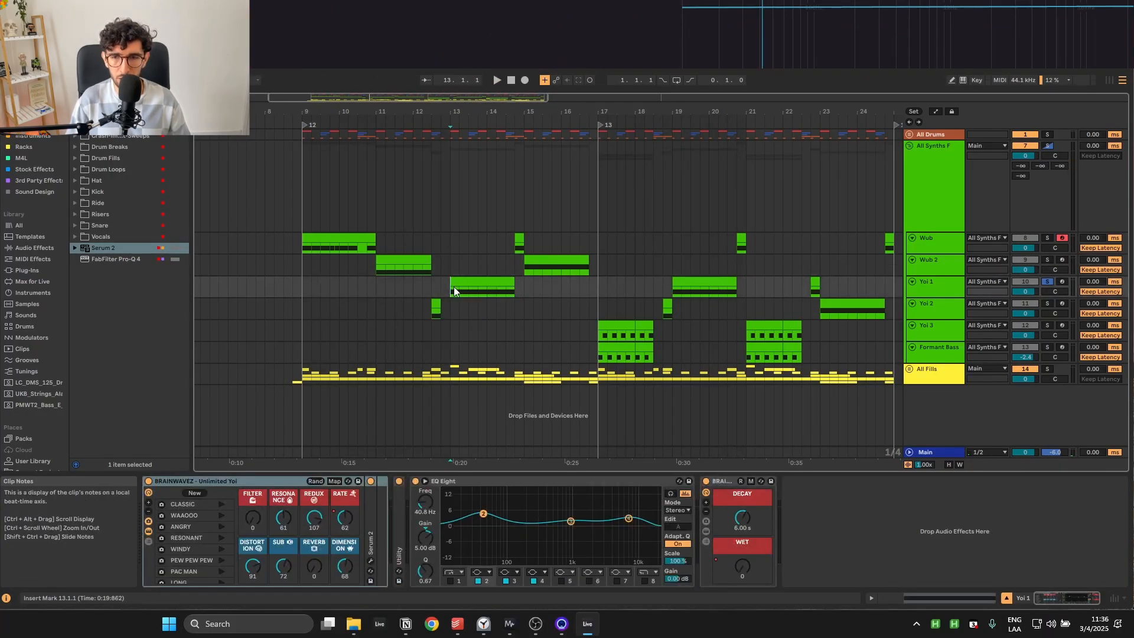
{"action": "left_click", "coordinate": [243, 482]}
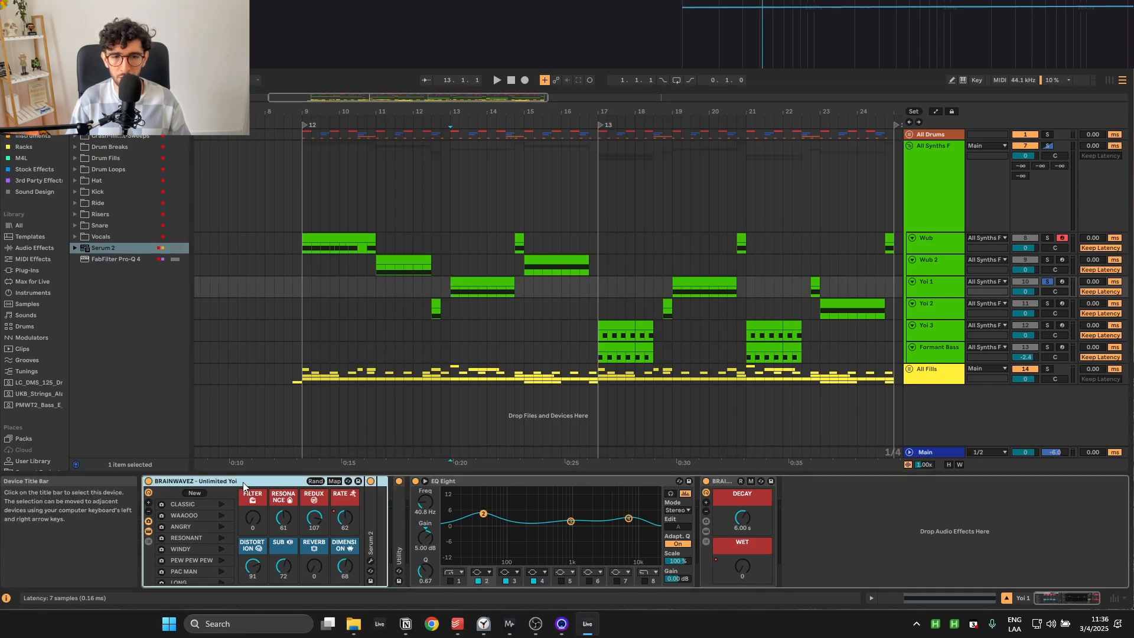
{"action": "left_click_drag", "start_coordinate": [232, 531], "coordinate": [225, 459]}
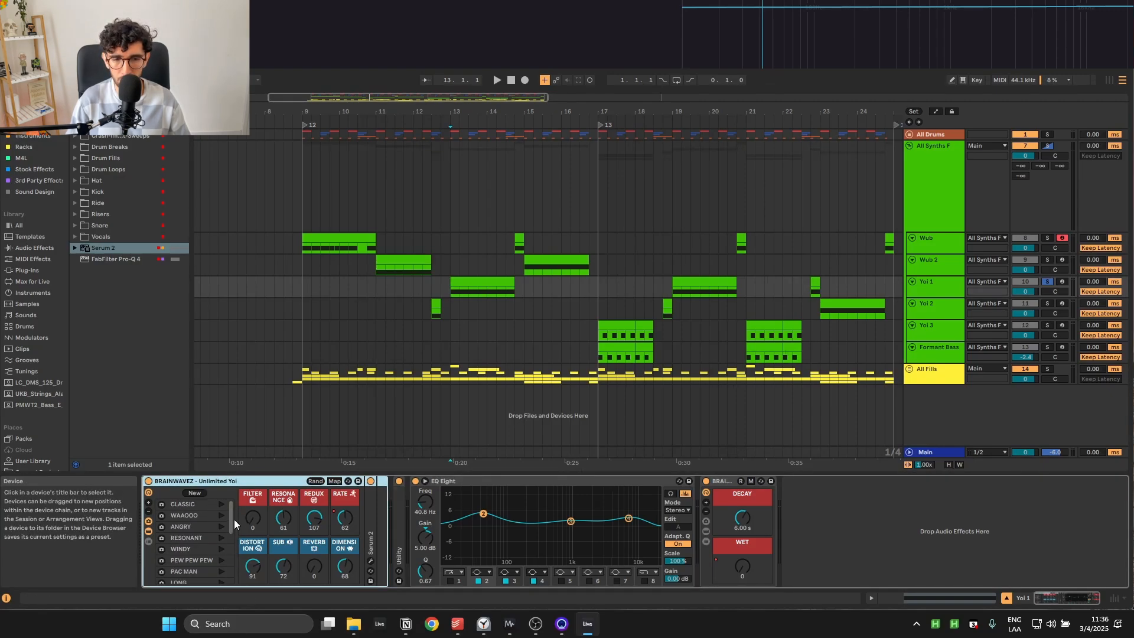
Step: Select the Yoi 1 clip at bar 13 and turn off the track's solo
{"action": "left_click", "coordinate": [475, 278]}
{"action": "key", "text": "s"}
{"action": "key", "text": "s"}
{"action": "key", "text": "s"}
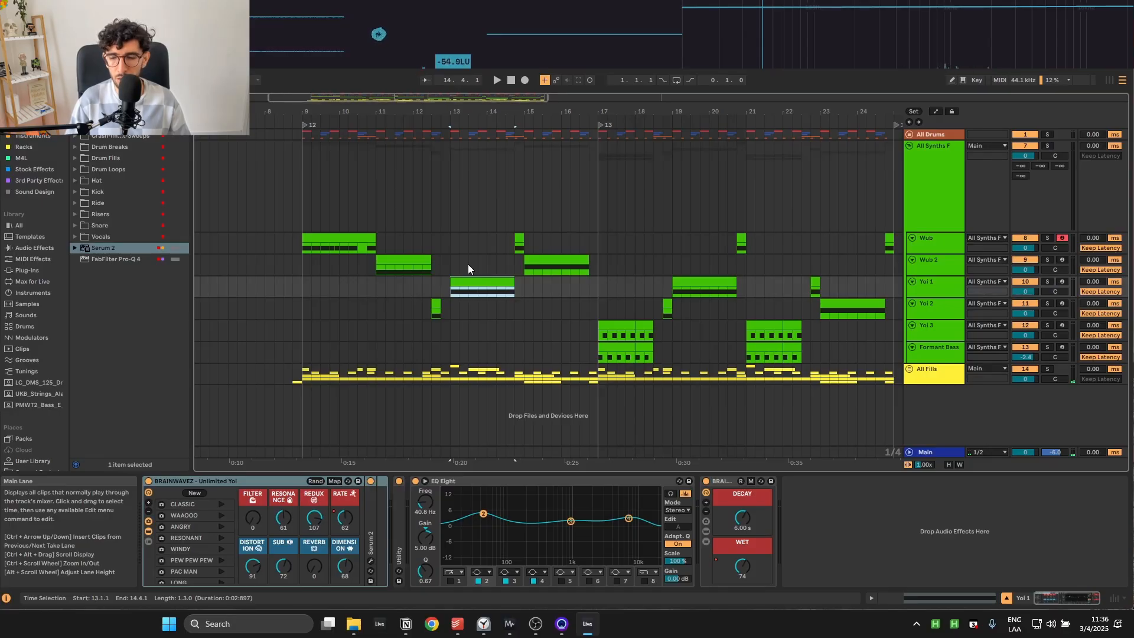
Step: Return to the start of the Yoi 1 clip, select its track and make the track lane taller
{"action": "left_click", "coordinate": [448, 289]}
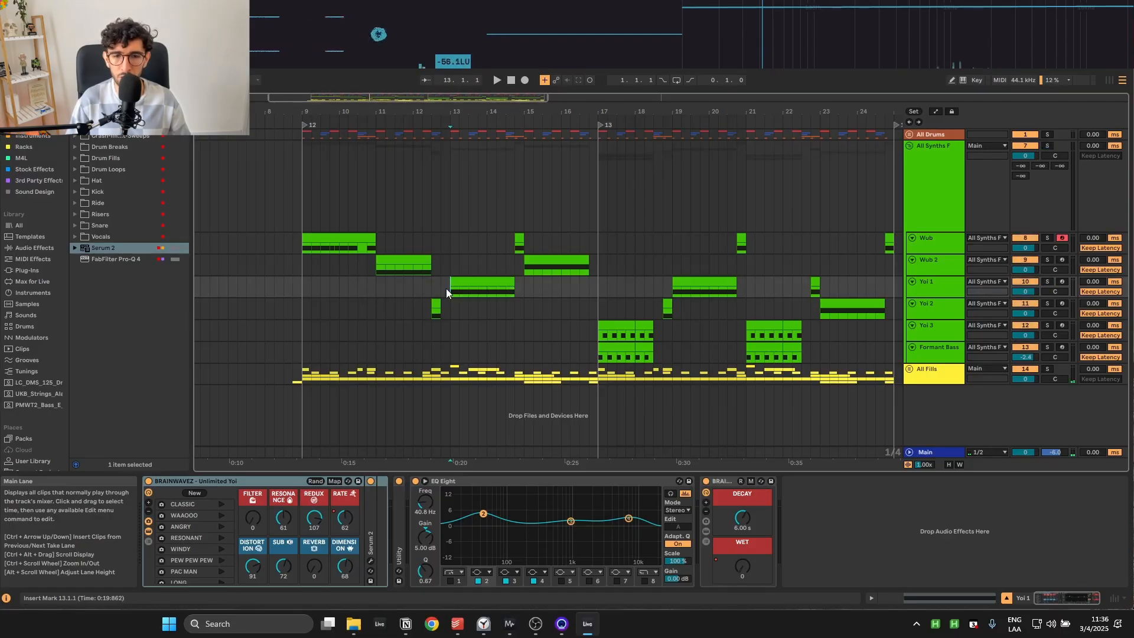
{"action": "left_click", "coordinate": [468, 281]}
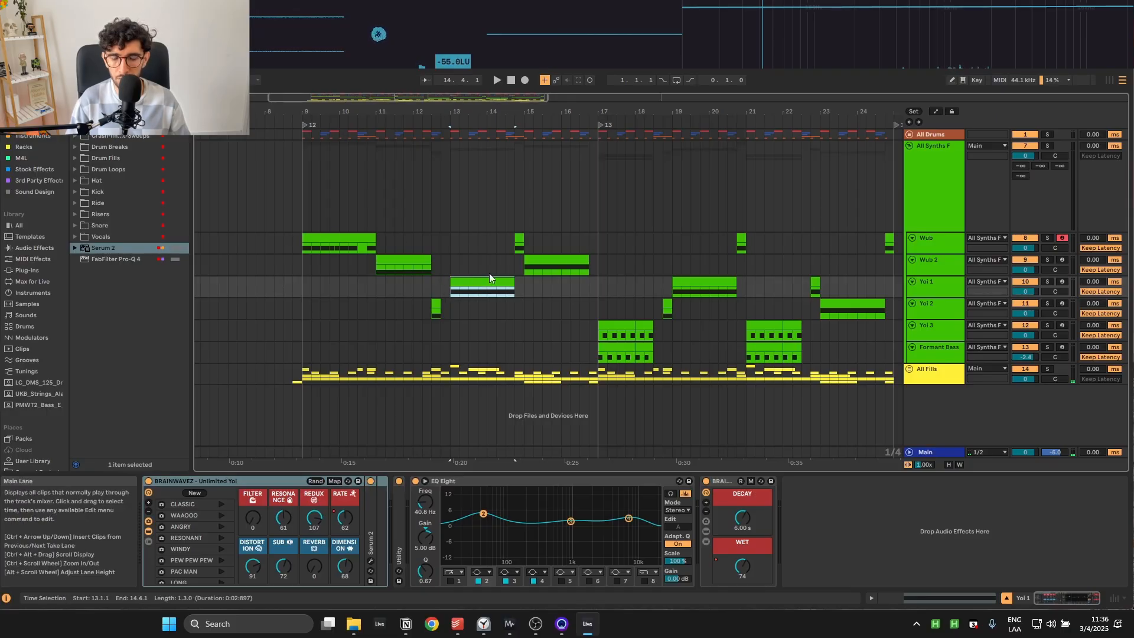
{"action": "left_click", "coordinate": [489, 272]}
{"action": "left_click", "coordinate": [458, 280]}
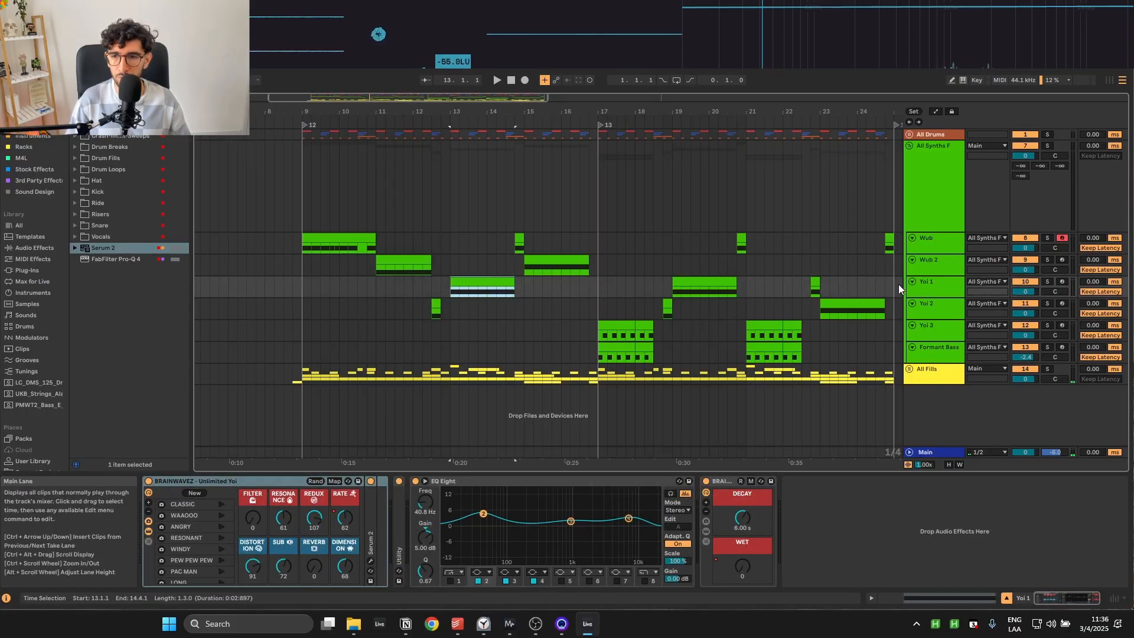
{"action": "left_click", "coordinate": [939, 286]}
{"action": "left_click_drag", "start_coordinate": [948, 297], "coordinate": [947, 308]}
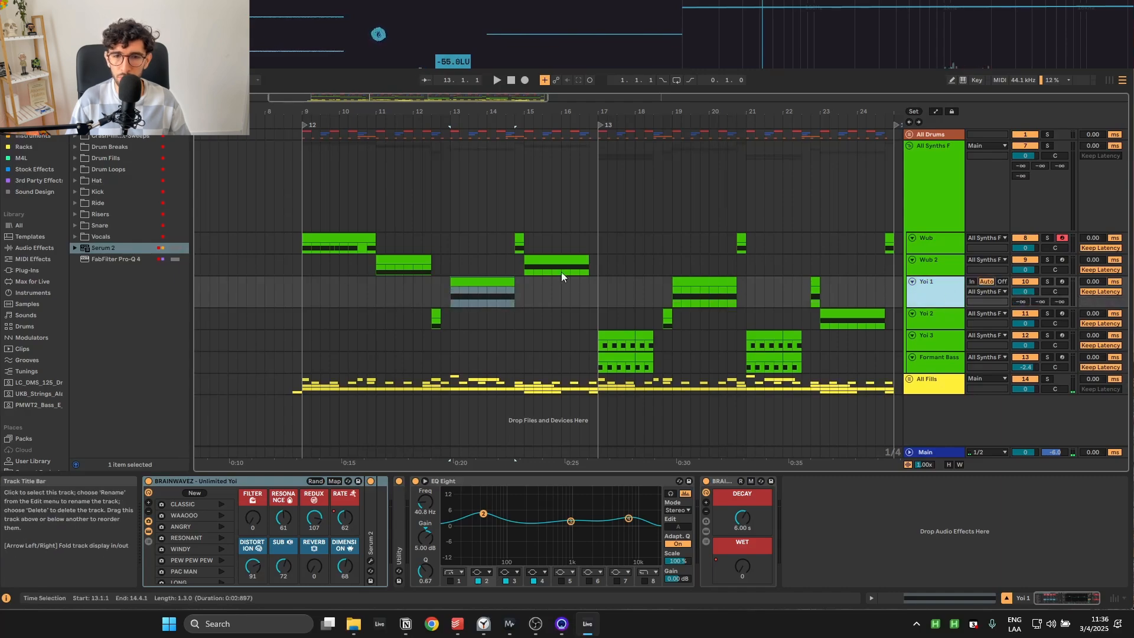
Step: Solo the Yoi 1 track, select its BRAINWAVEZ - Unlimited Yoi rack and play the clip at bar 13
{"action": "left_click", "coordinate": [480, 293]}
{"action": "key", "text": "s"}
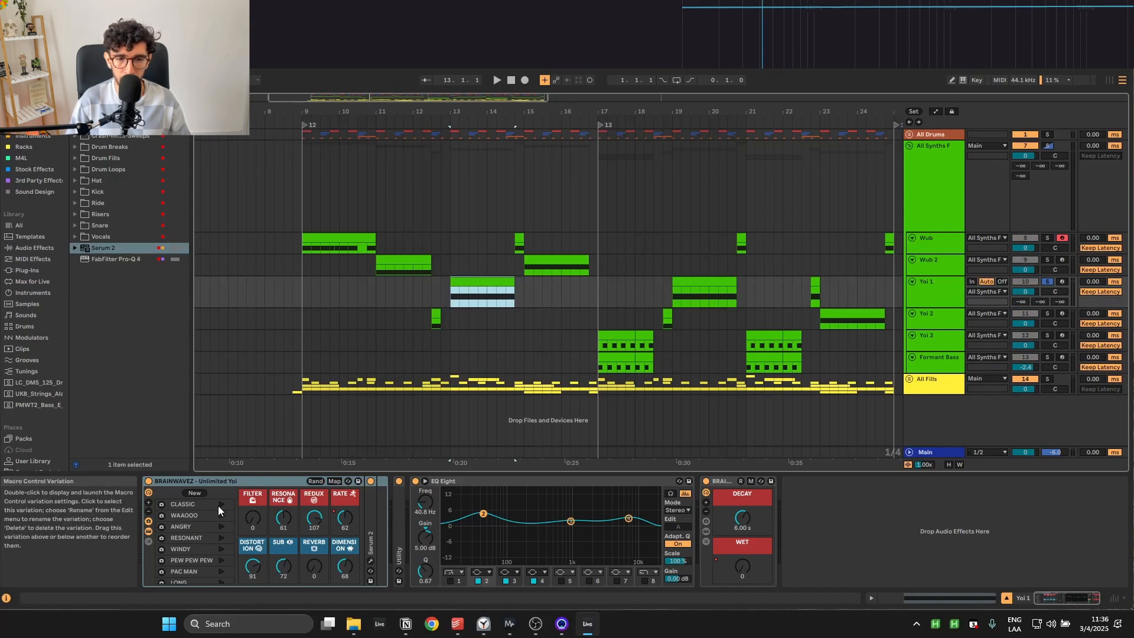
{"action": "left_click", "coordinate": [213, 480]}
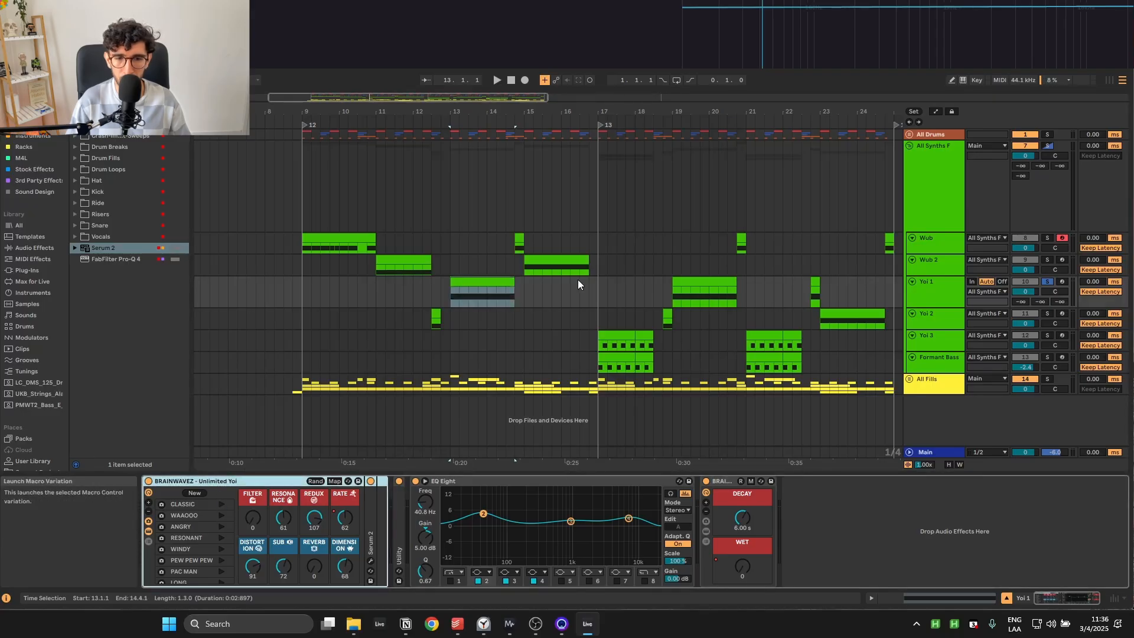
{"action": "left_click", "coordinate": [484, 285]}
{"action": "key", "text": "space"}
{"action": "key", "text": "s"}
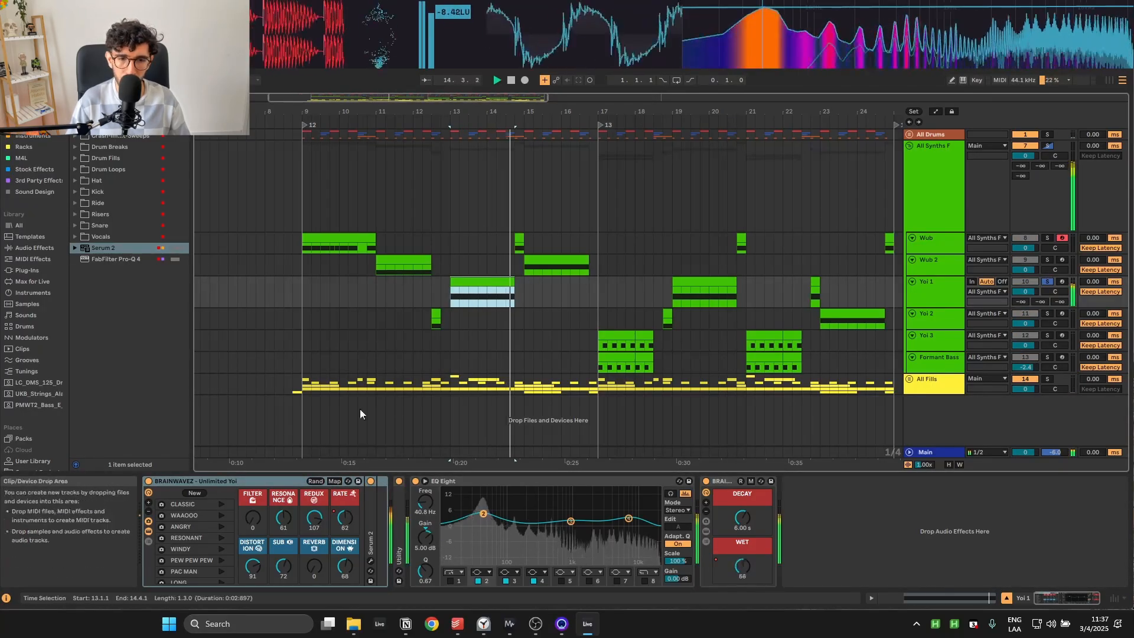
Step: Open the Serum 2 window of the Yoi 1 rack, move it fully into view and select the Yoi 1 track
{"action": "left_click", "coordinate": [372, 561]}
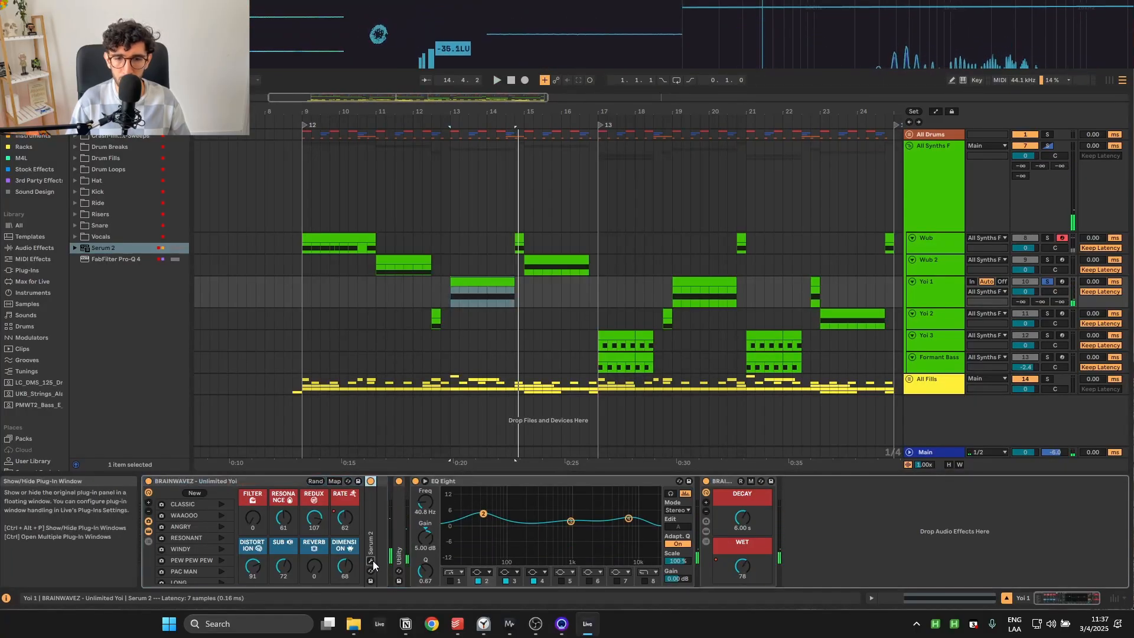
{"action": "left_click", "coordinate": [371, 560]}
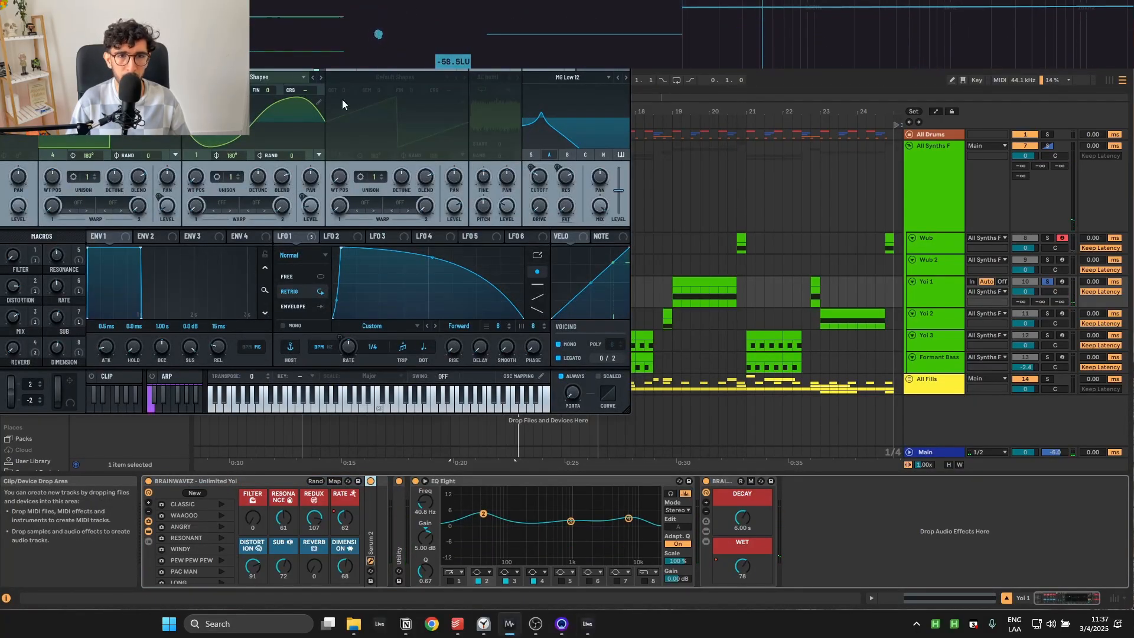
{"action": "left_click", "coordinate": [327, 78]}
{"action": "left_click_drag", "start_coordinate": [372, 14], "coordinate": [392, 109]}
{"action": "key", "text": "space"}
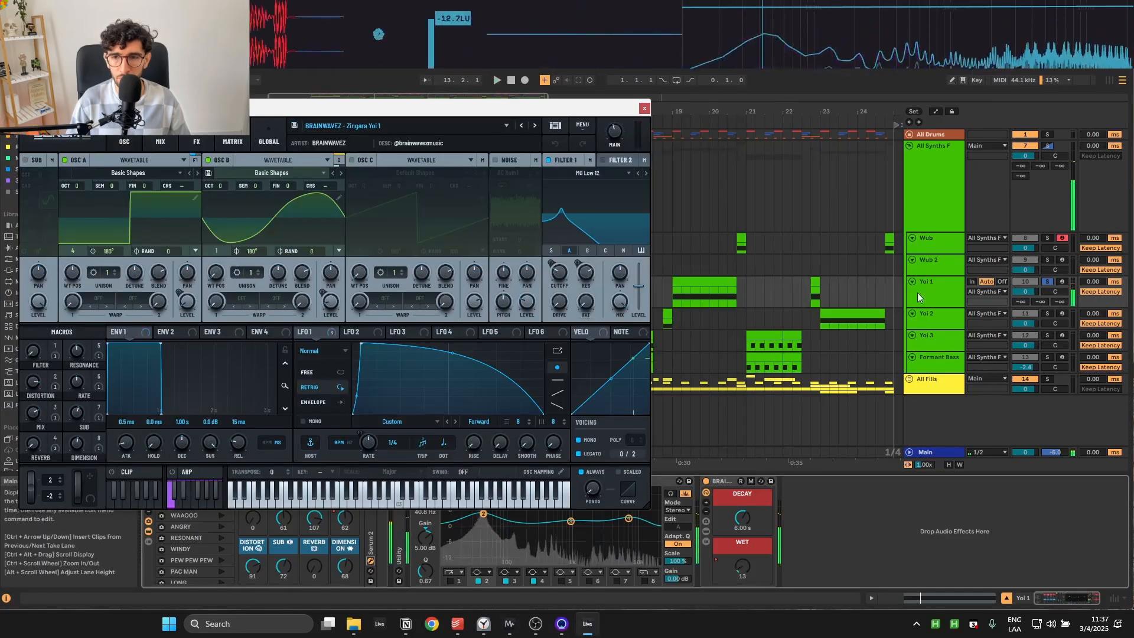
{"action": "left_click", "coordinate": [918, 292]}
Step: Bypass all effects on Serum 2's Main and Bus 1 chains and switch off Oscillator B and Filter 1
{"action": "left_click", "coordinate": [161, 142]}
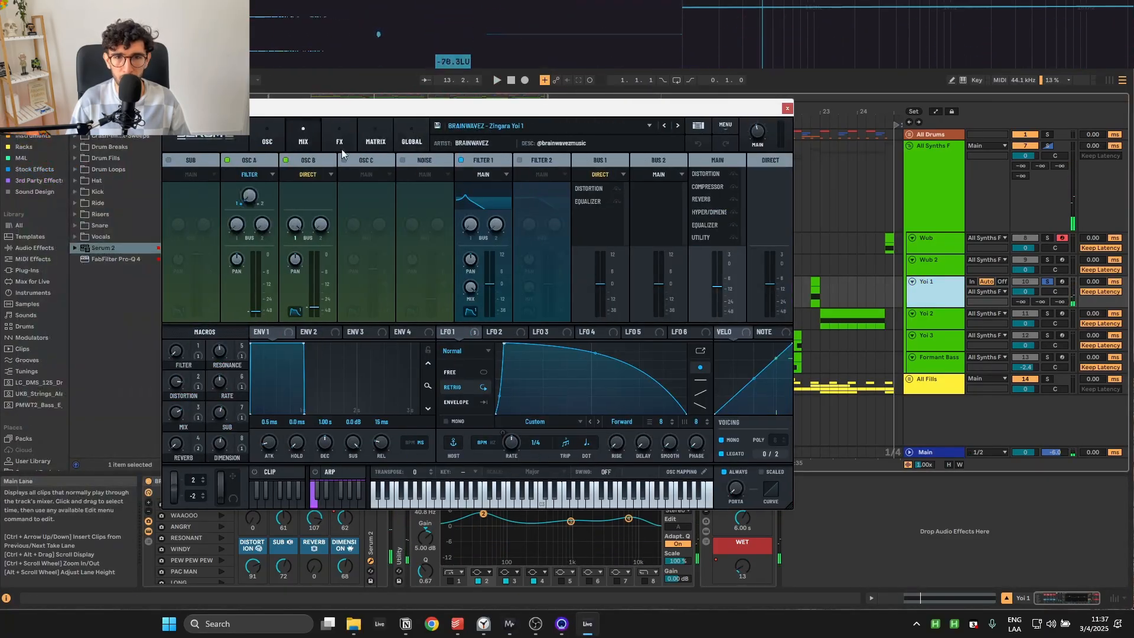
{"action": "left_click", "coordinate": [340, 136]}
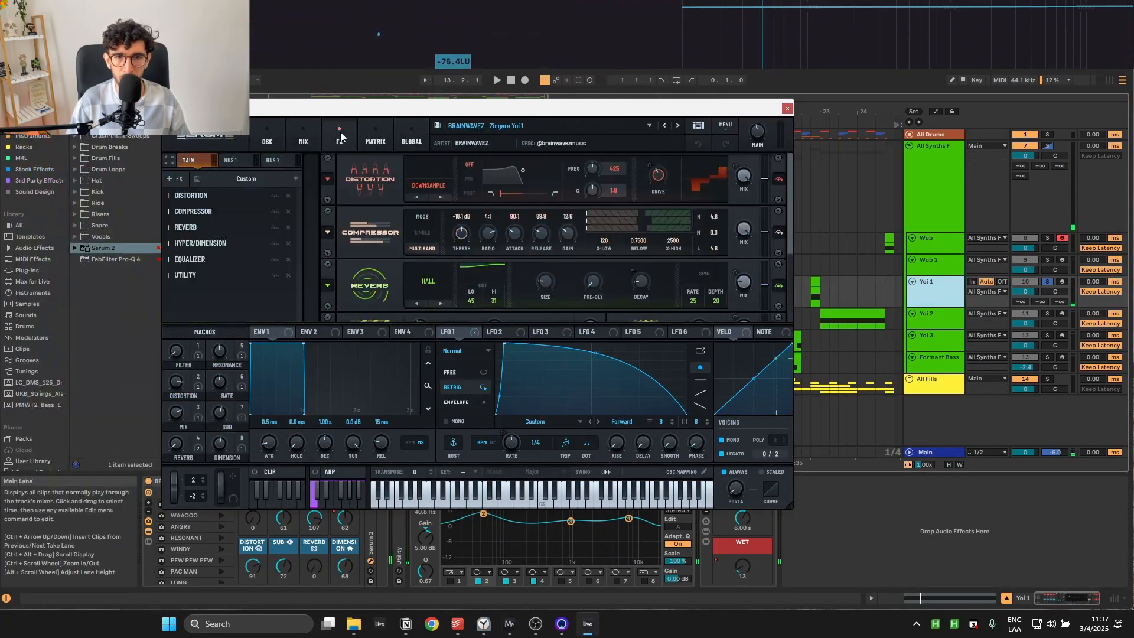
{"action": "left_click", "coordinate": [227, 158]}
{"action": "left_click", "coordinate": [195, 159]}
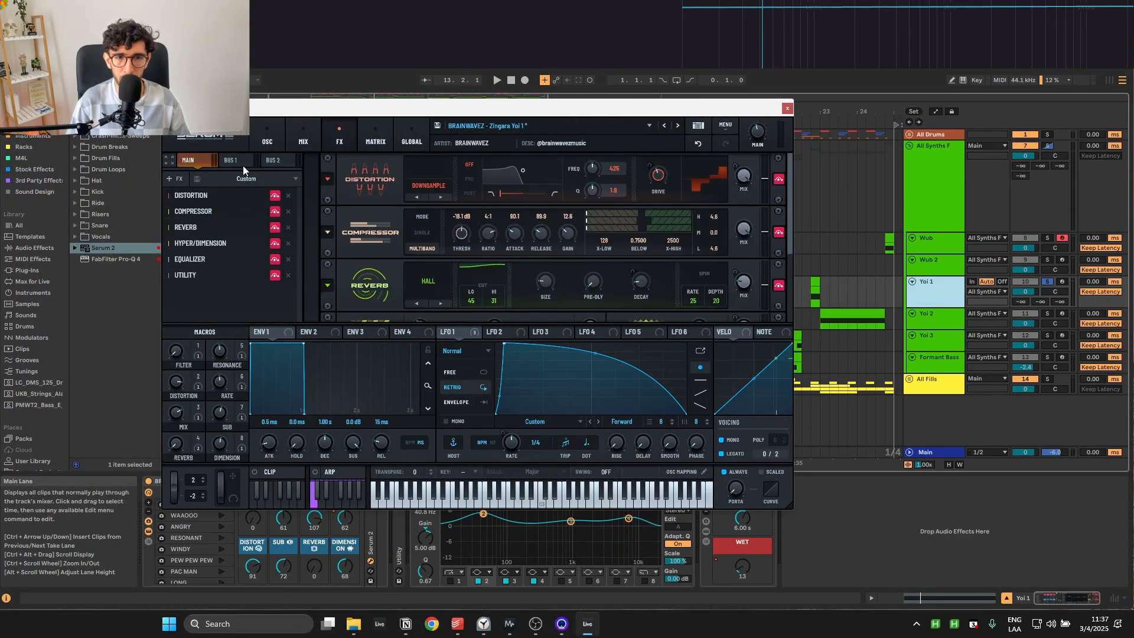
{"action": "left_click", "coordinate": [236, 160]}
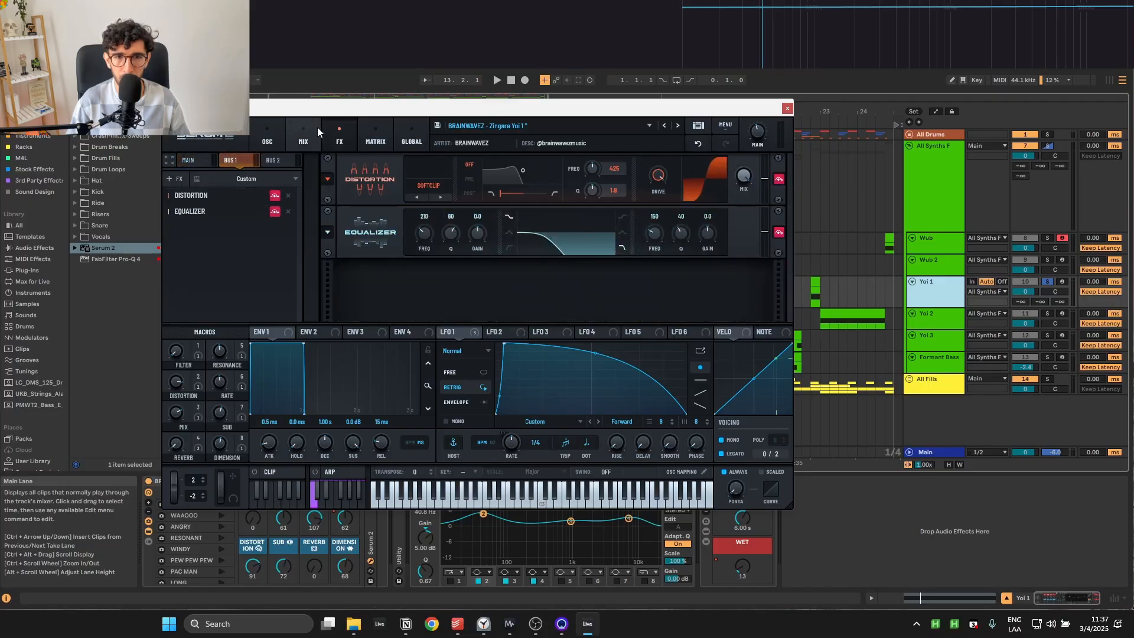
{"action": "left_click", "coordinate": [267, 137]}
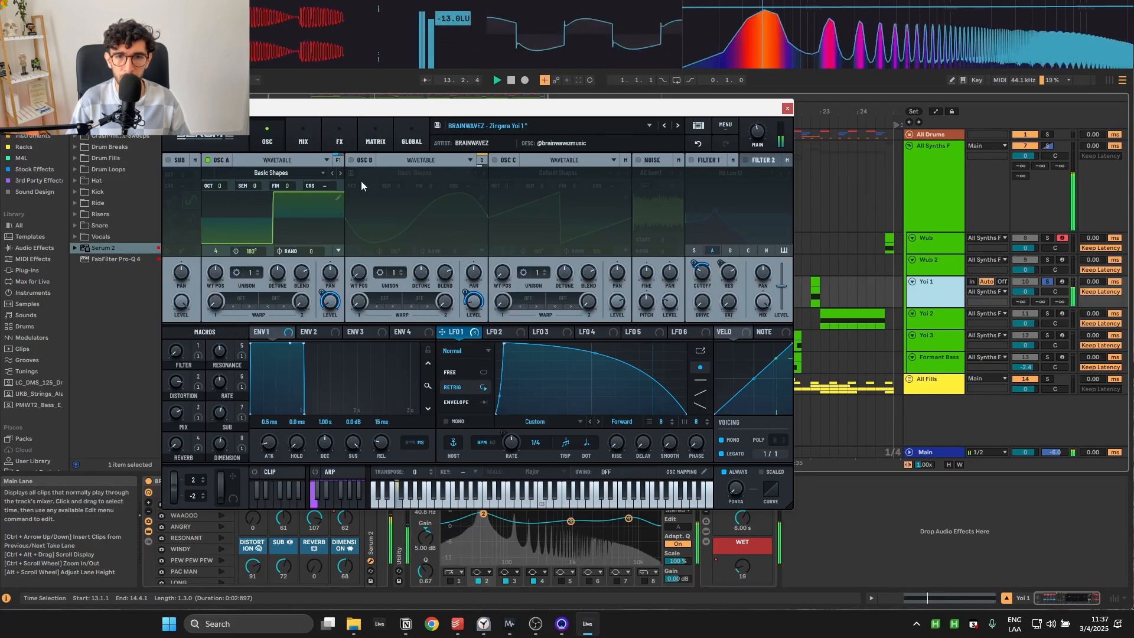
Step: Turn on Oscillator B with its Basic Shapes sine wave and play the clip with both oscillators
{"action": "left_click", "coordinate": [352, 160]}
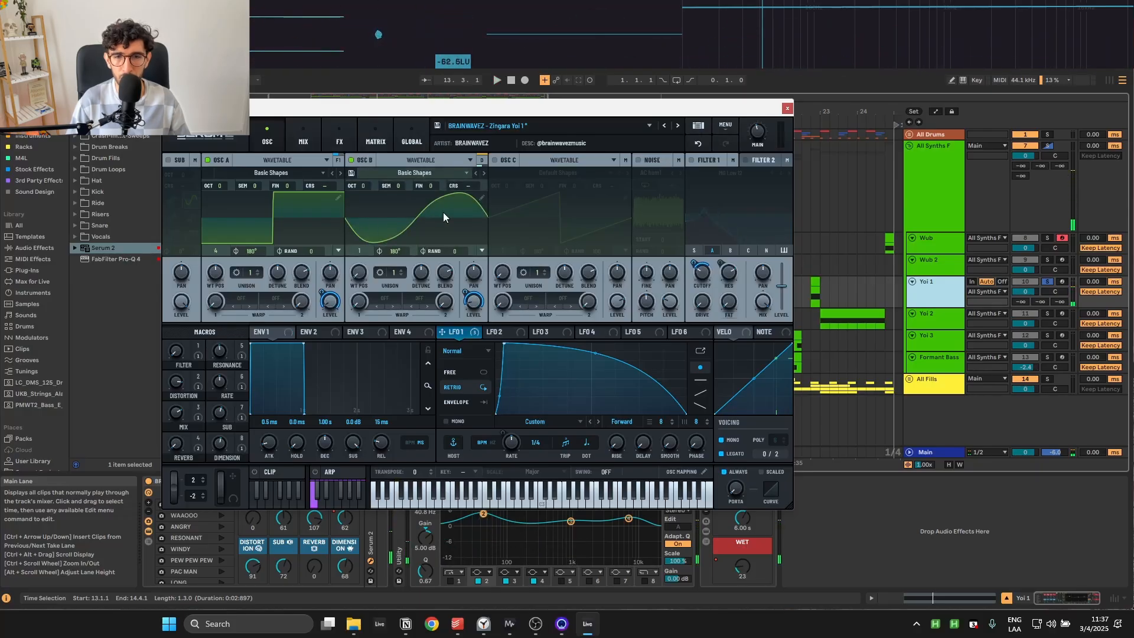
{"action": "left_click", "coordinate": [483, 159]}
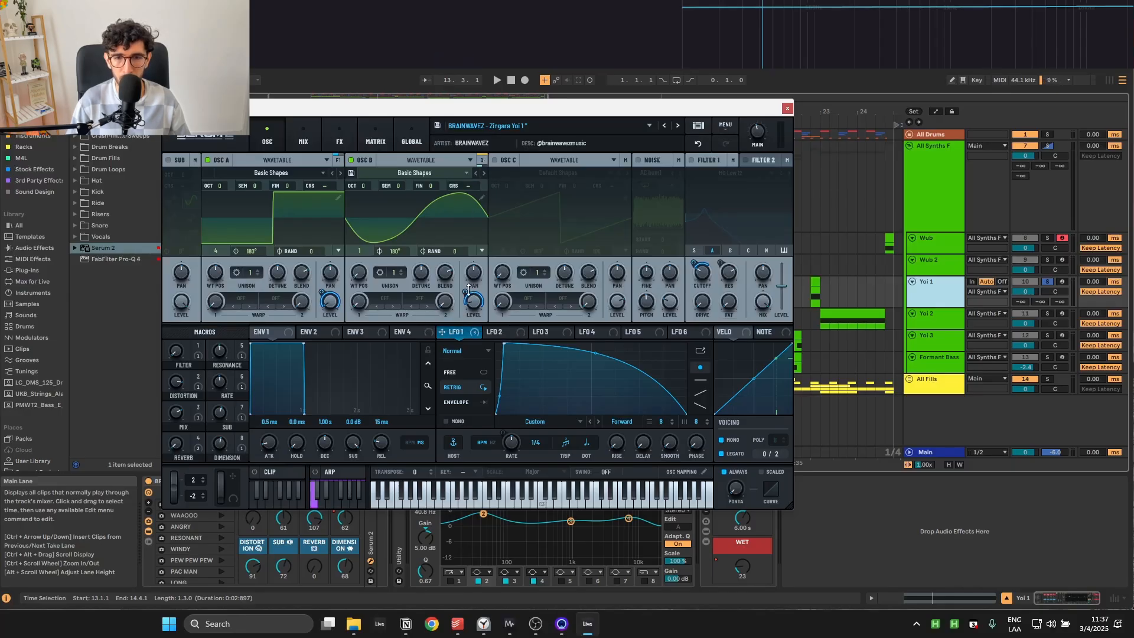
{"action": "key", "text": "space"}
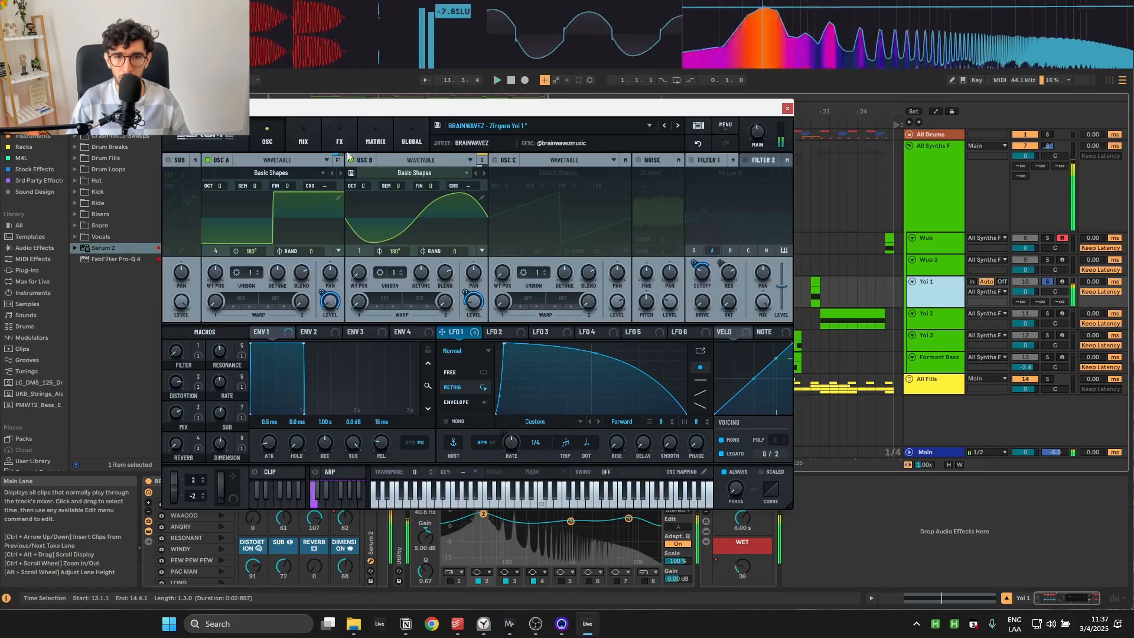
Step: Review the oscillator routing in the mixer, re-enable the Bus 1 distortion and equalizer, and play the clip
{"action": "left_click", "coordinate": [305, 130]}
{"action": "left_click", "coordinate": [328, 132]}
{"action": "left_click", "coordinate": [307, 142]}
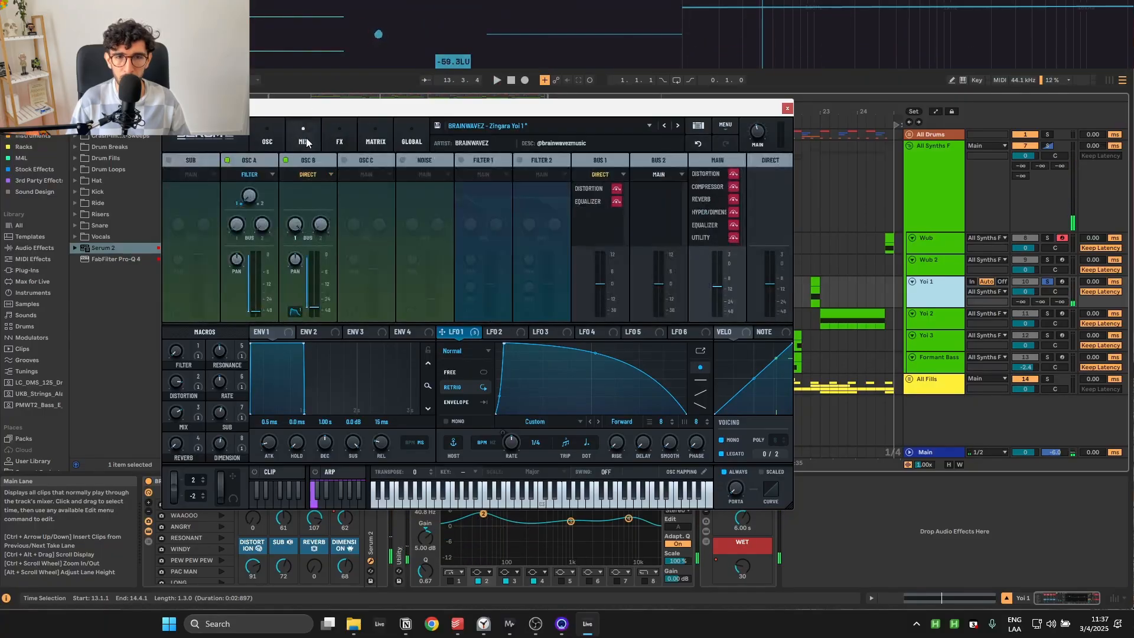
{"action": "left_click", "coordinate": [339, 137]}
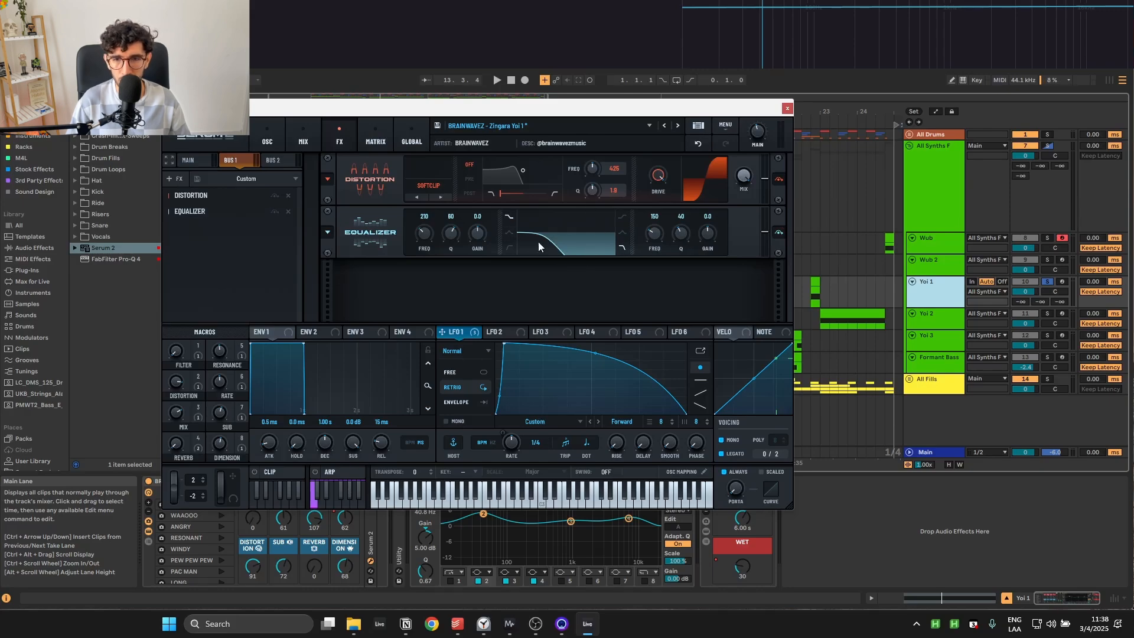
{"action": "key", "text": "space"}
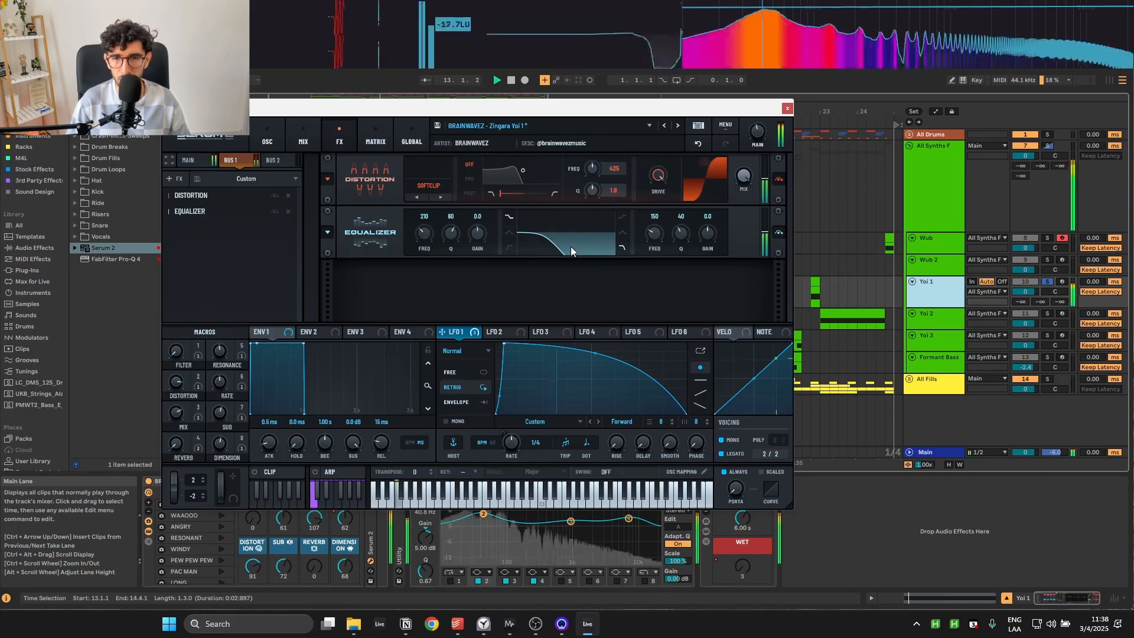
Step: Turn on Filter 1 with the MG Low 12 type and play the clip to hear its modulated cutoff
{"action": "left_click", "coordinate": [371, 133]}
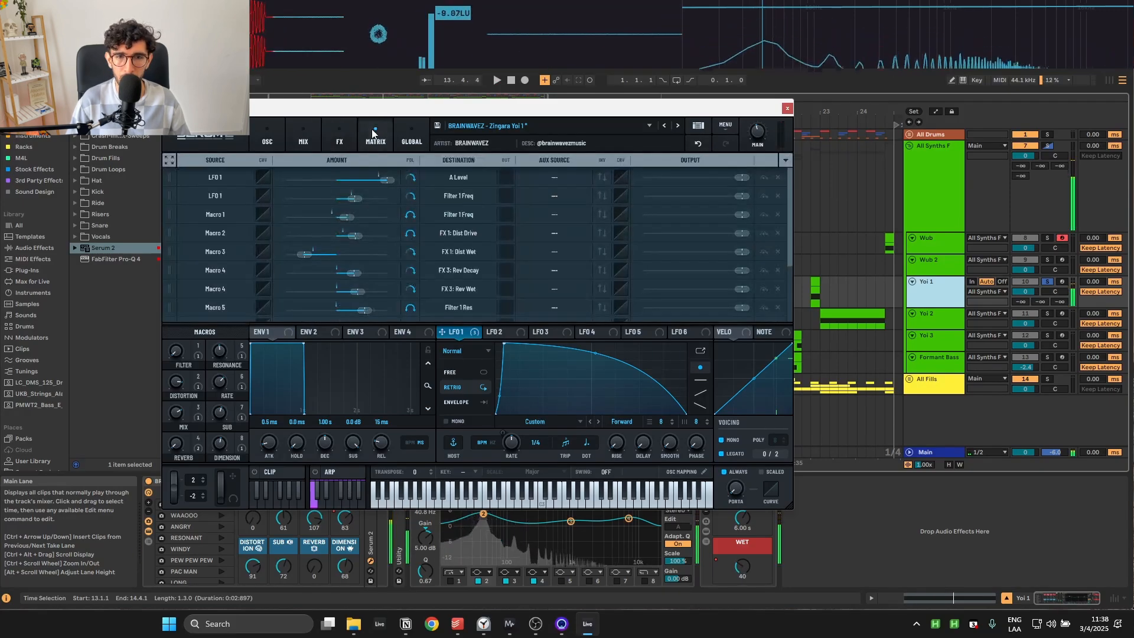
{"action": "left_click", "coordinate": [303, 137]}
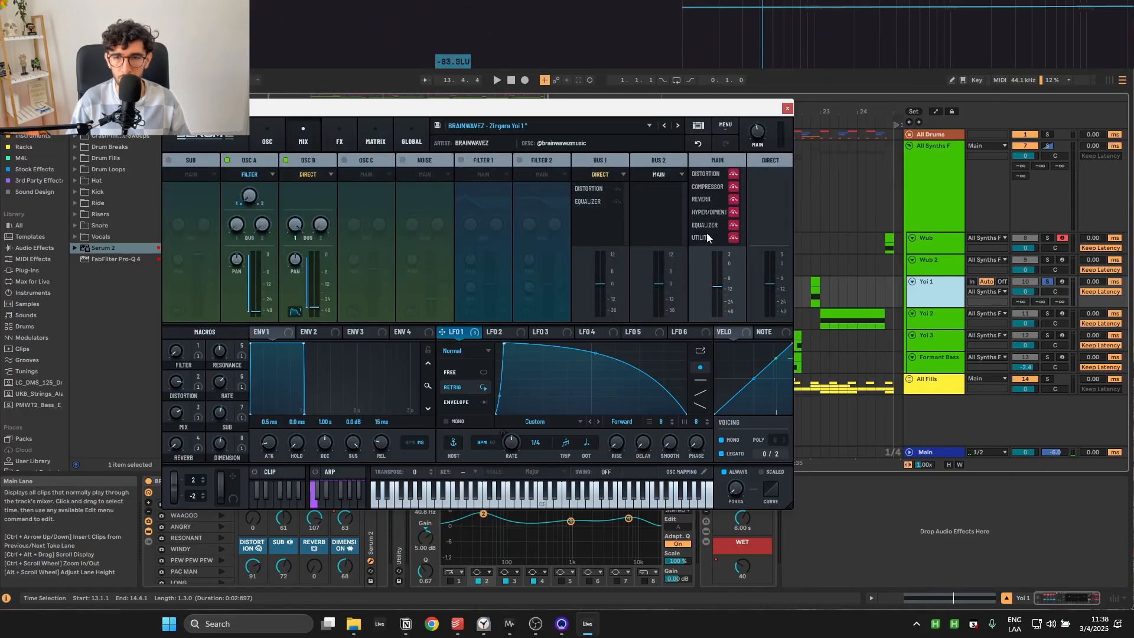
{"action": "left_click", "coordinate": [268, 136]}
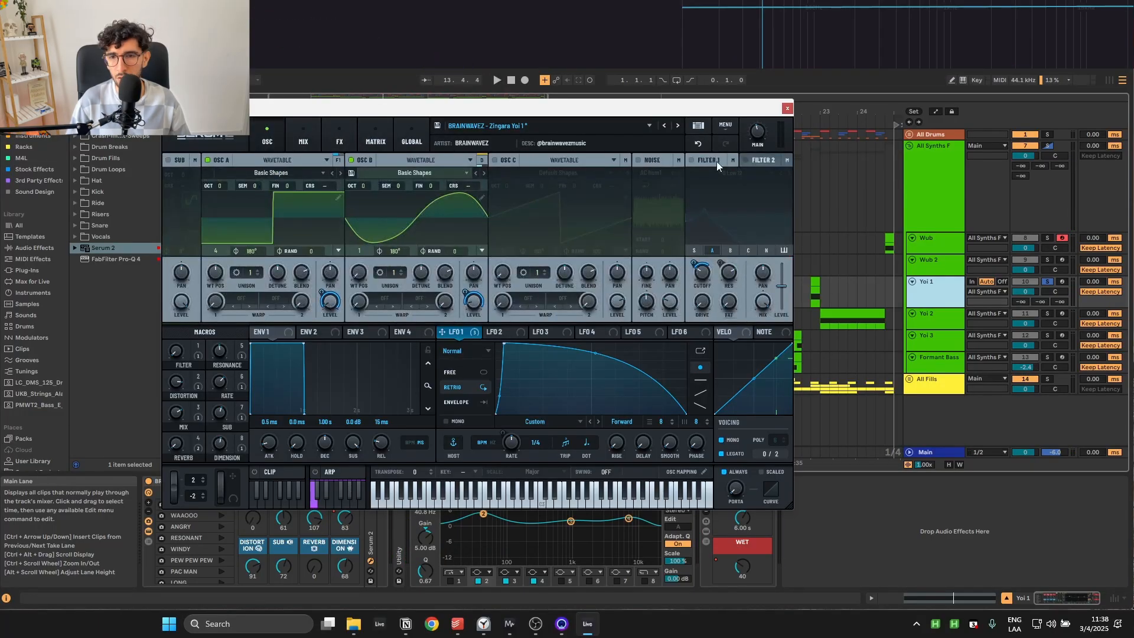
{"action": "left_click", "coordinate": [691, 162]}
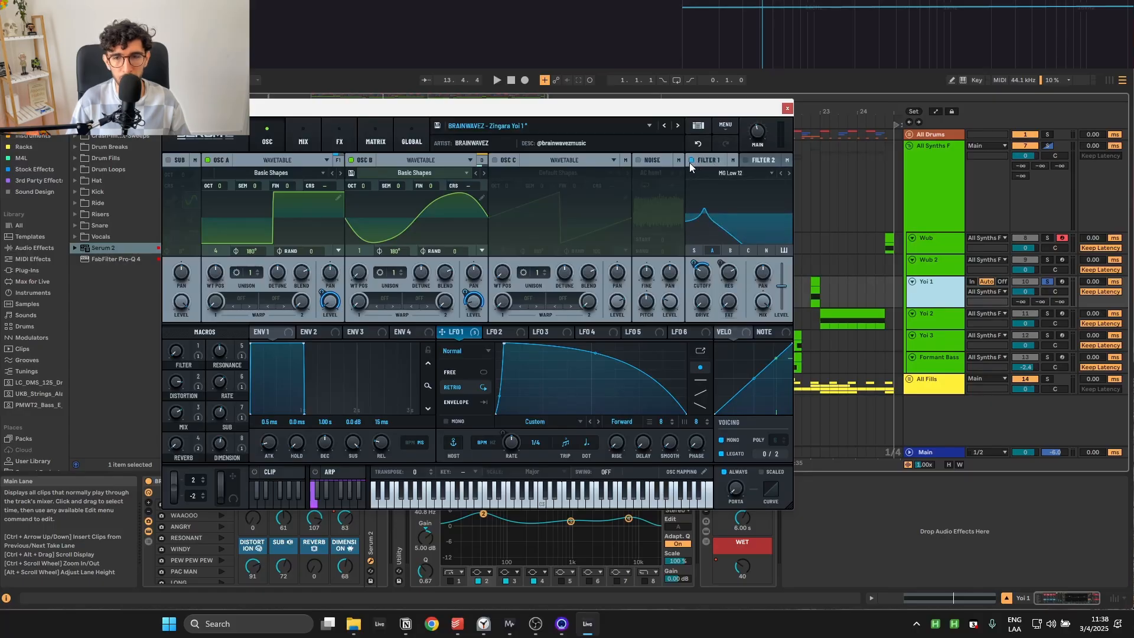
{"action": "mouse_move", "coordinate": [727, 275]}
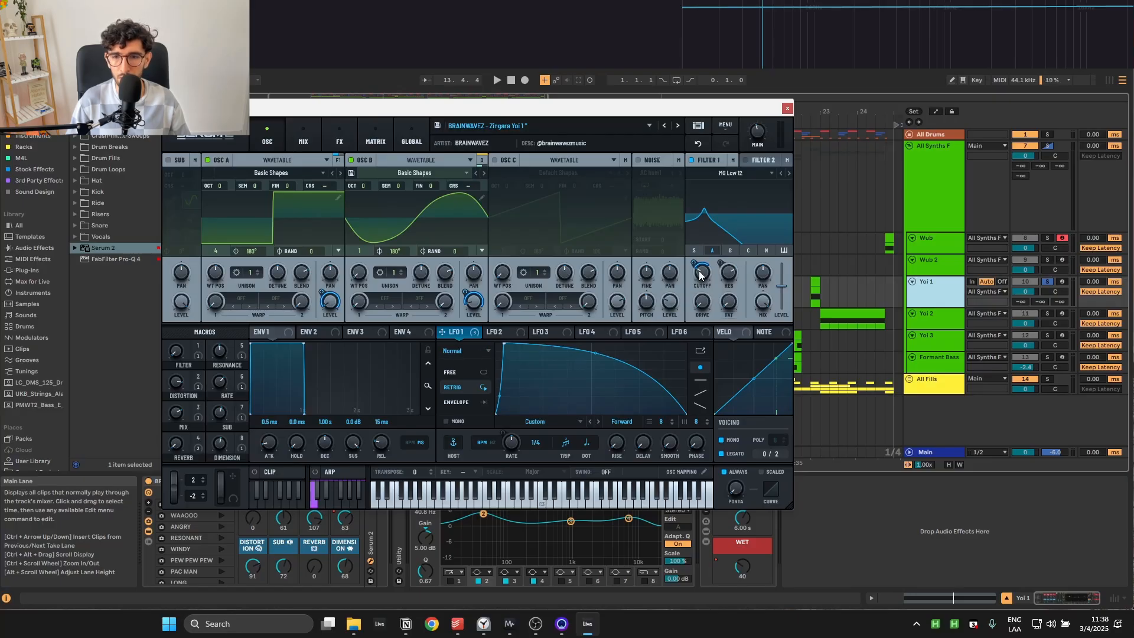
{"action": "mouse_move", "coordinate": [694, 261]}
{"action": "key", "text": "space"}
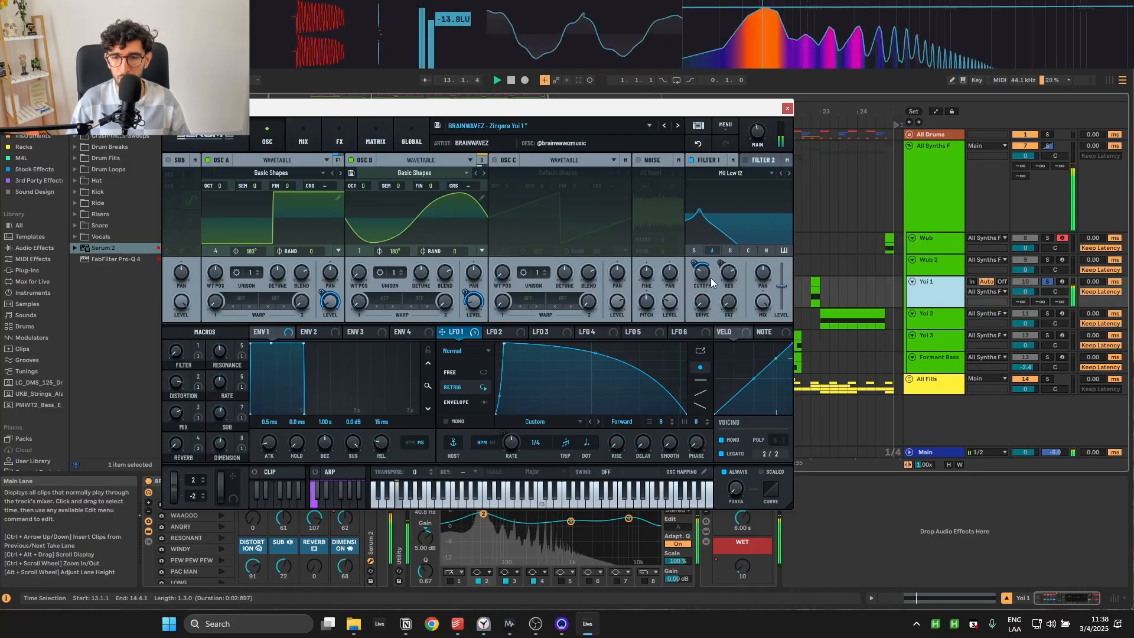
{"action": "key", "text": "space"}
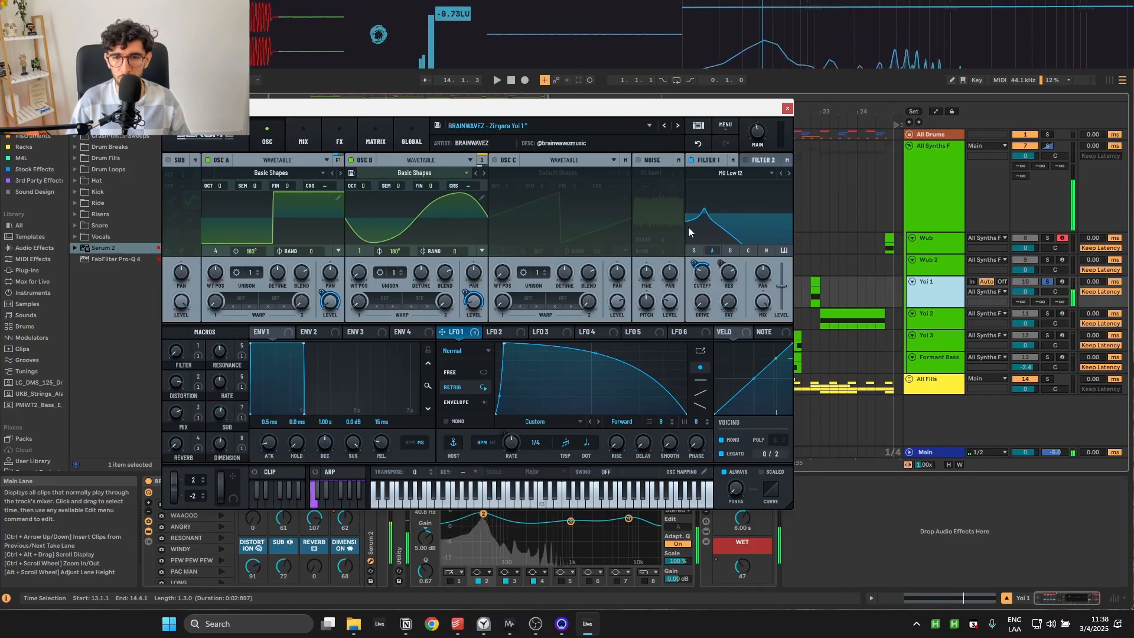
Step: Re-enable the Downsample distortion in the Main effects chain and play the clip through it
{"action": "left_click", "coordinate": [336, 140]}
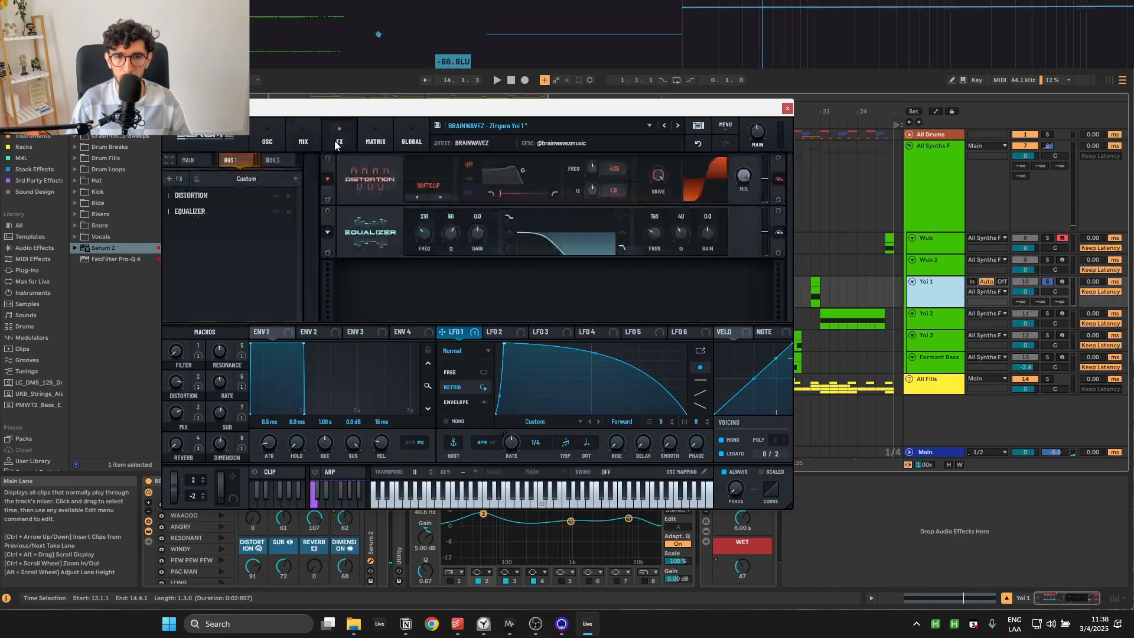
{"action": "left_click", "coordinate": [189, 160]}
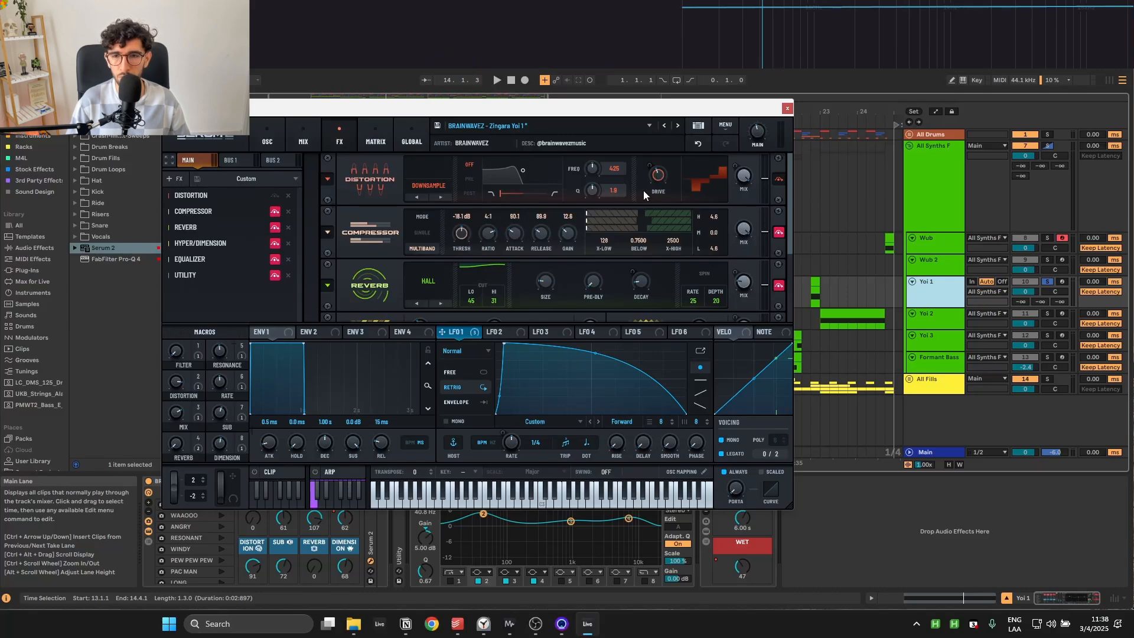
{"action": "key", "text": "space"}
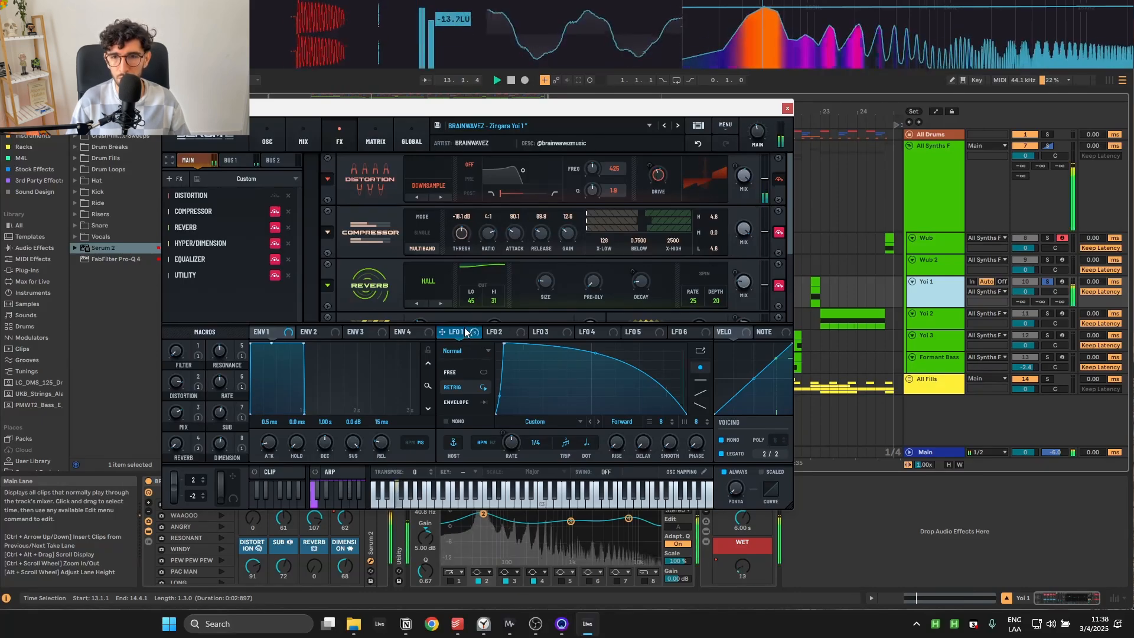
{"action": "key", "text": "space"}
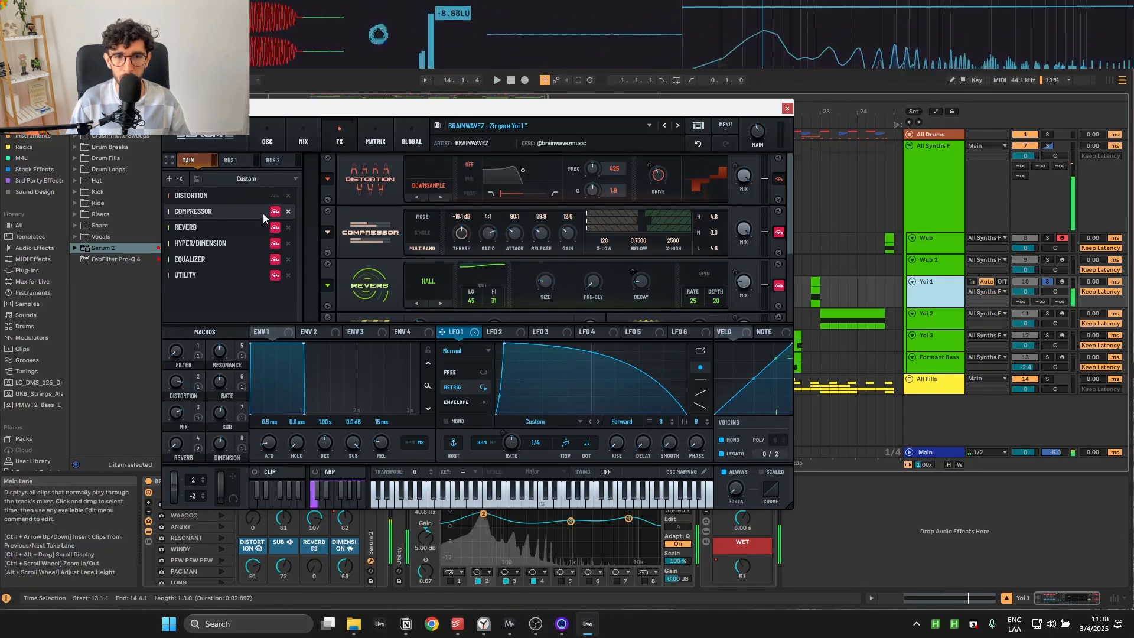
Step: Re-enable the multiband compressor and the Hall reverb in the Main effects chain, playing the clip to hear them
{"action": "left_click", "coordinate": [275, 211]}
{"action": "key", "text": "space"}
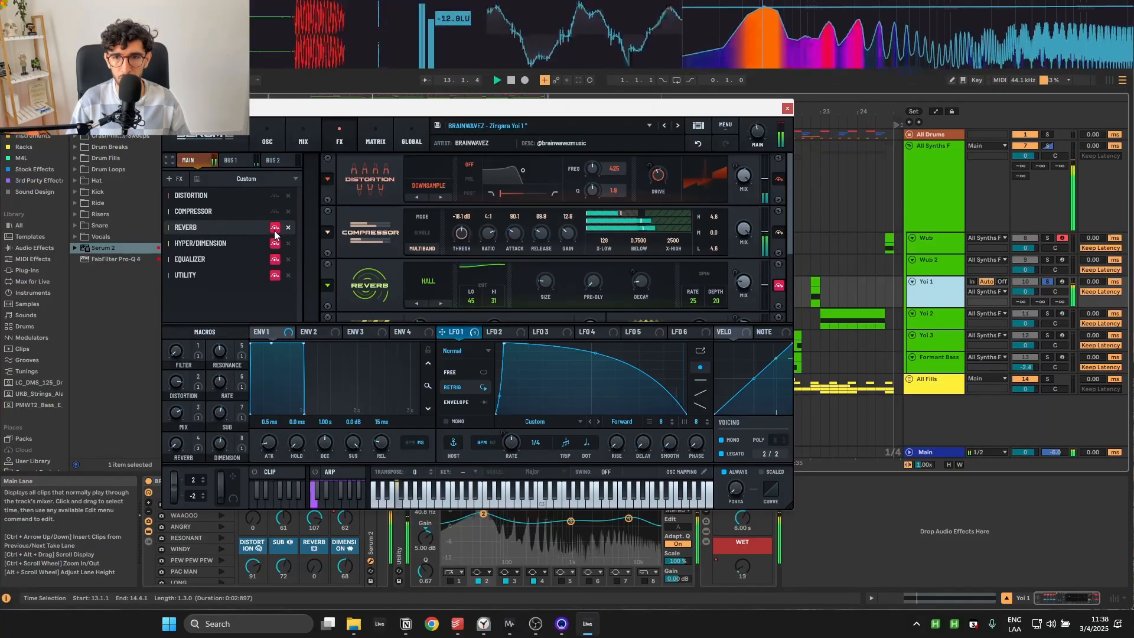
{"action": "left_click", "coordinate": [275, 228]}
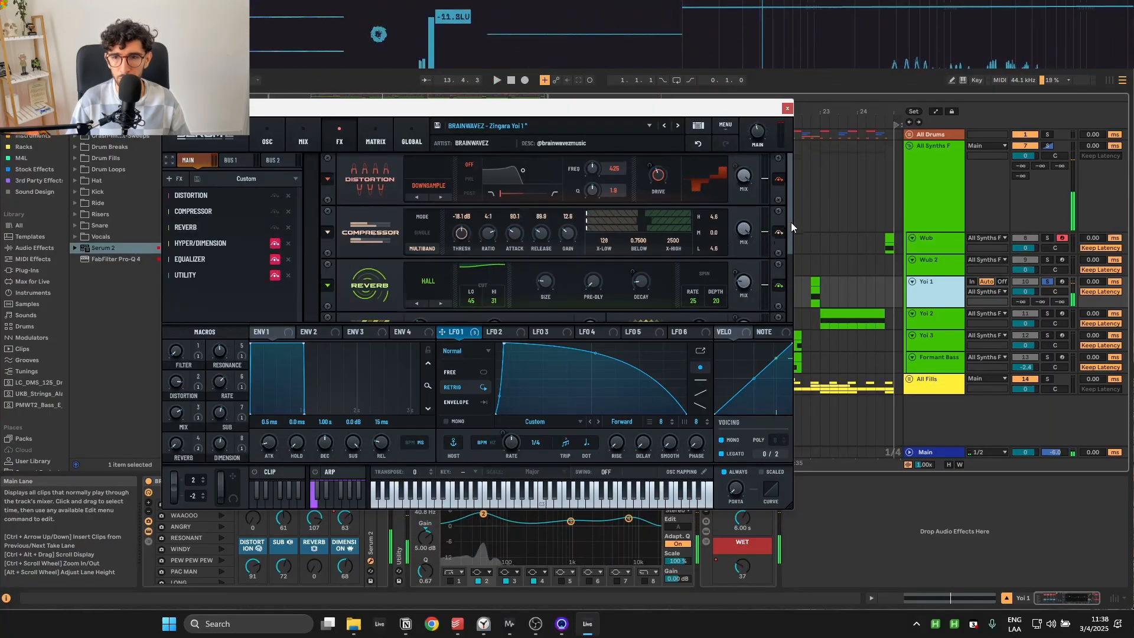
Step: Re-enable Hyper/Dimension in the Main effects chain and play the clip with it
{"action": "left_click_drag", "start_coordinate": [792, 222], "coordinate": [789, 257]}
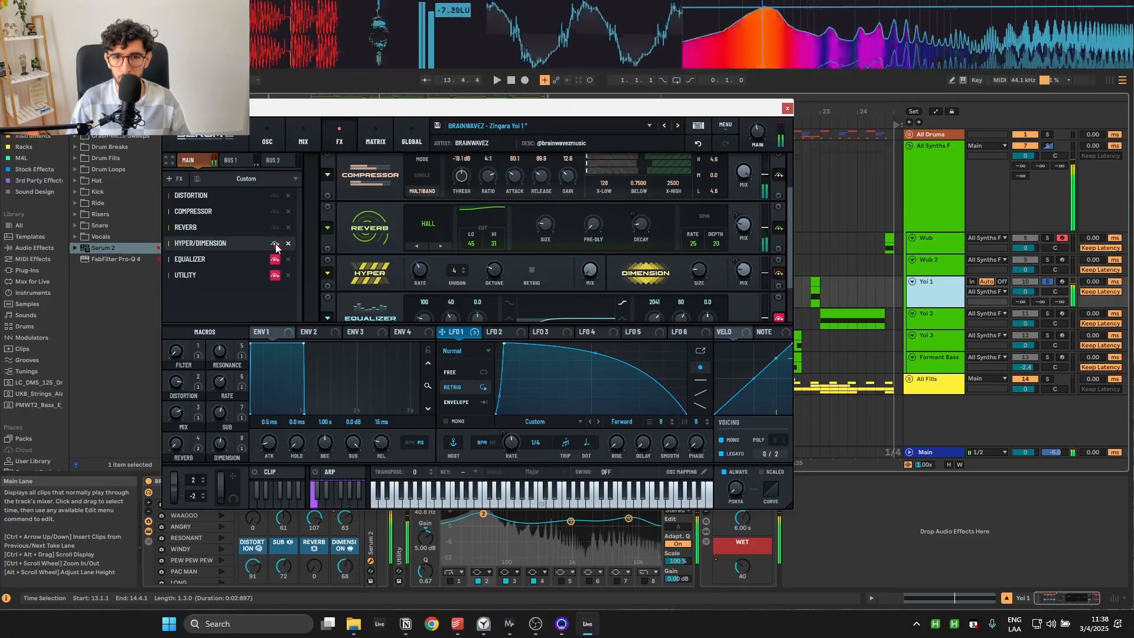
{"action": "left_click", "coordinate": [779, 274]}
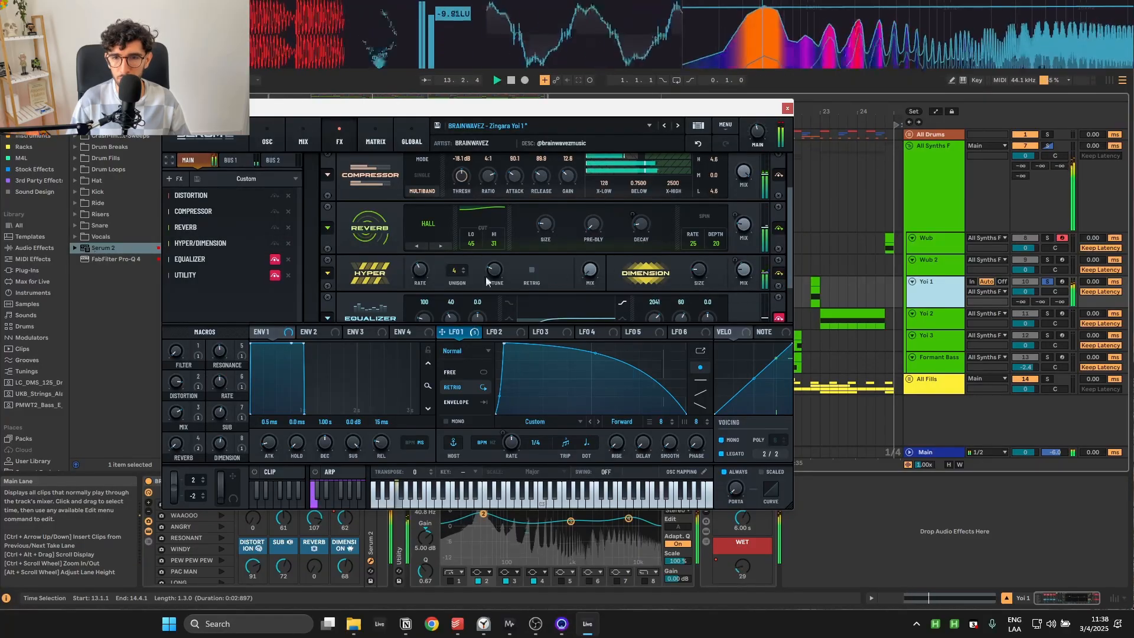
{"action": "left_click_drag", "start_coordinate": [788, 243], "coordinate": [794, 206]}
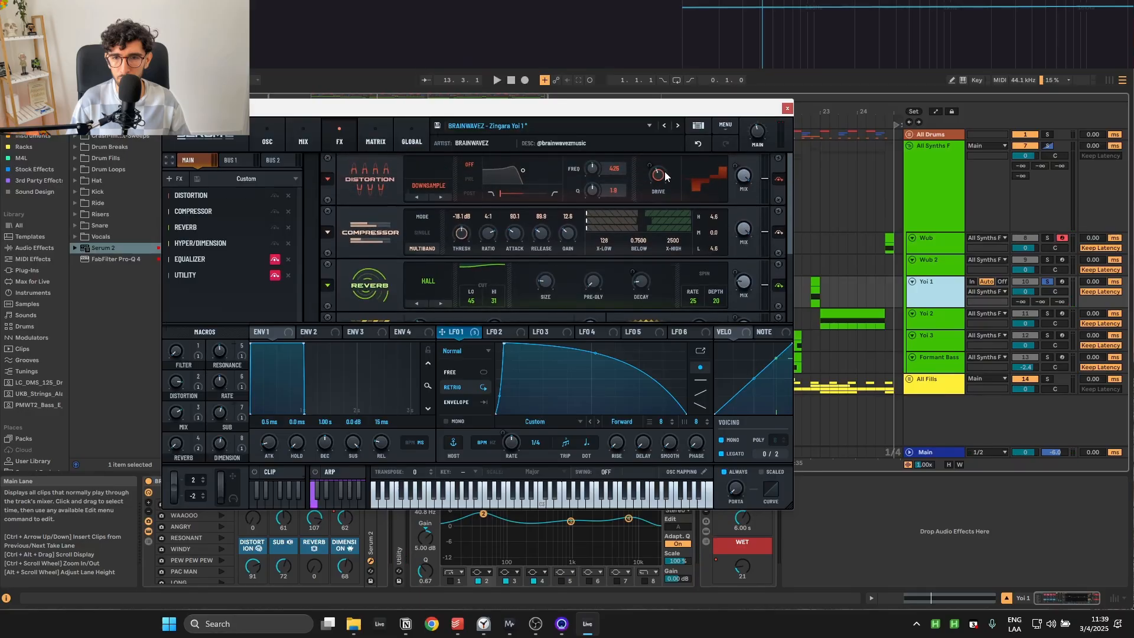
Step: Re-enable the equalizer in the Main effects chain and play the clip with it
{"action": "mouse_move", "coordinate": [743, 180]}
{"action": "key", "text": "space"}
{"action": "left_click_drag", "start_coordinate": [792, 220], "coordinate": [788, 285]}
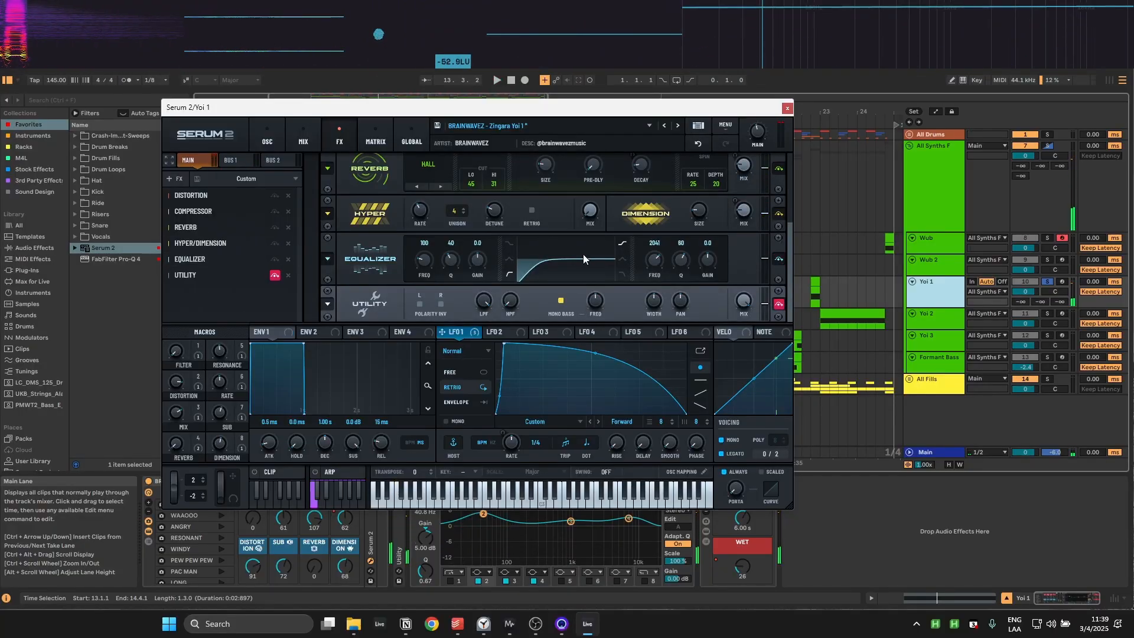
{"action": "key", "text": "space"}
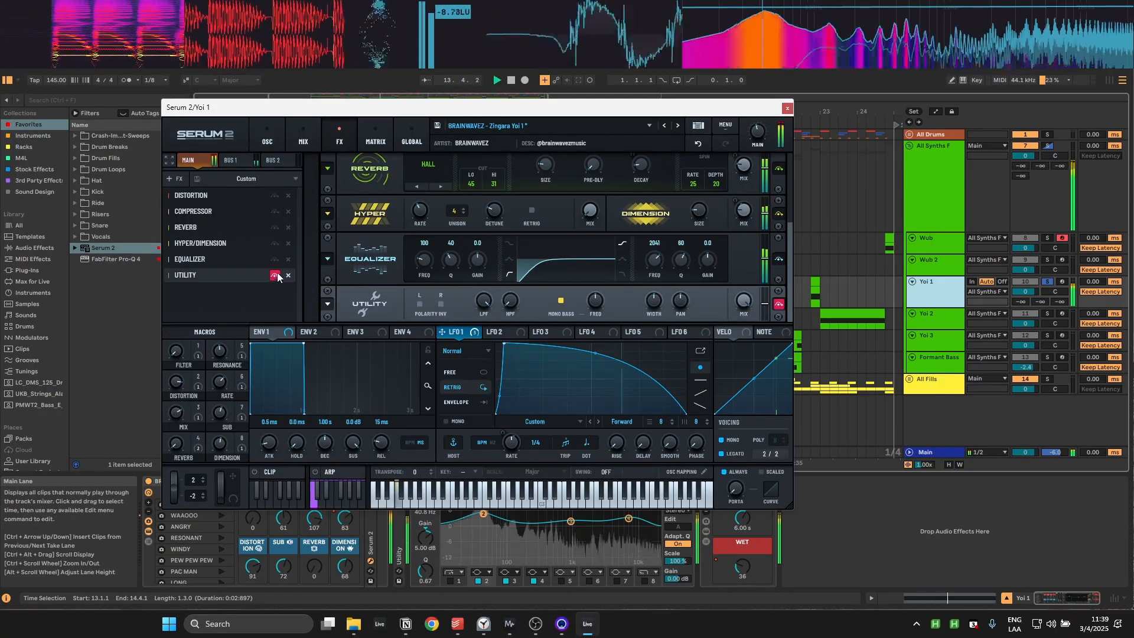
Step: Stop playback and look through the Yoi 1 patch's oscillator and mixer pages before returning to the Utility in the Main effects chain
{"action": "key", "text": "space"}
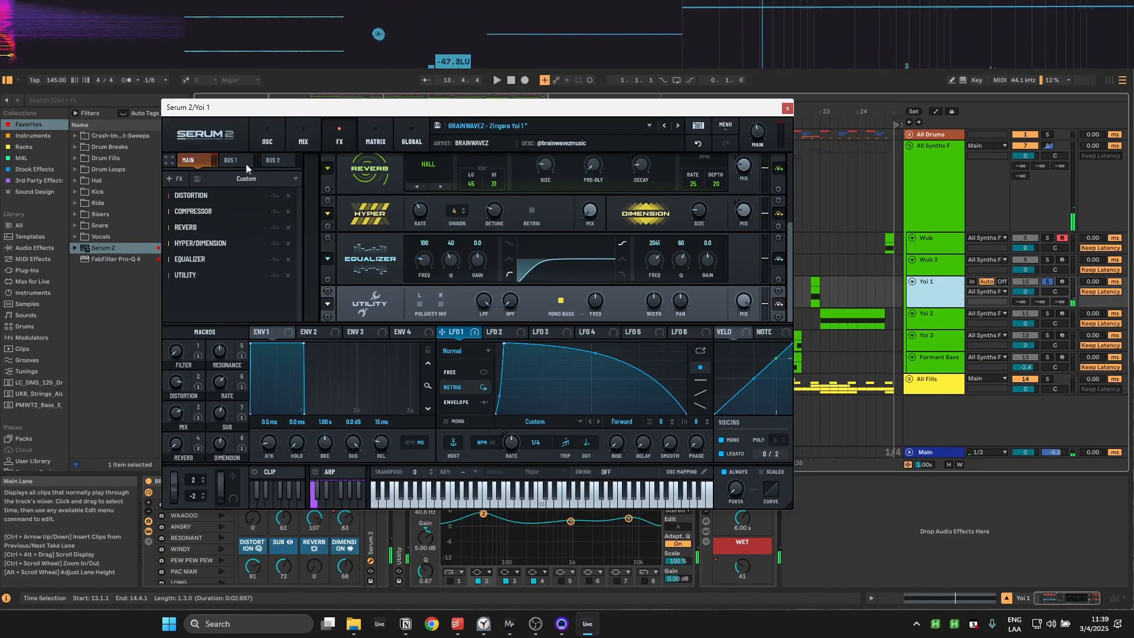
{"action": "left_click", "coordinate": [269, 141]}
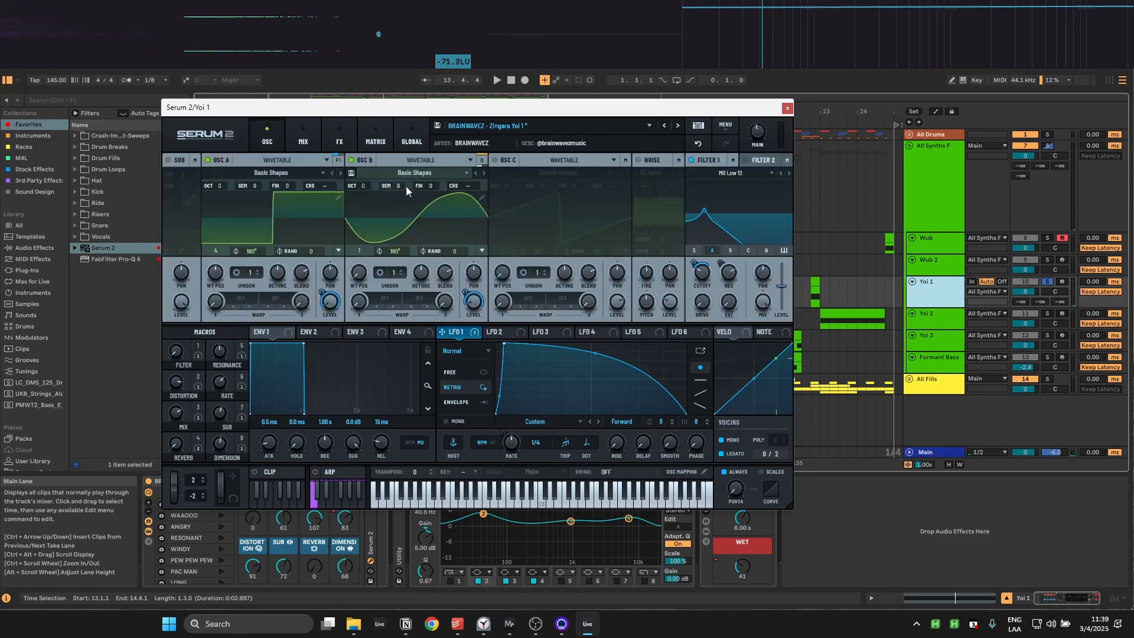
{"action": "left_click", "coordinate": [310, 140]}
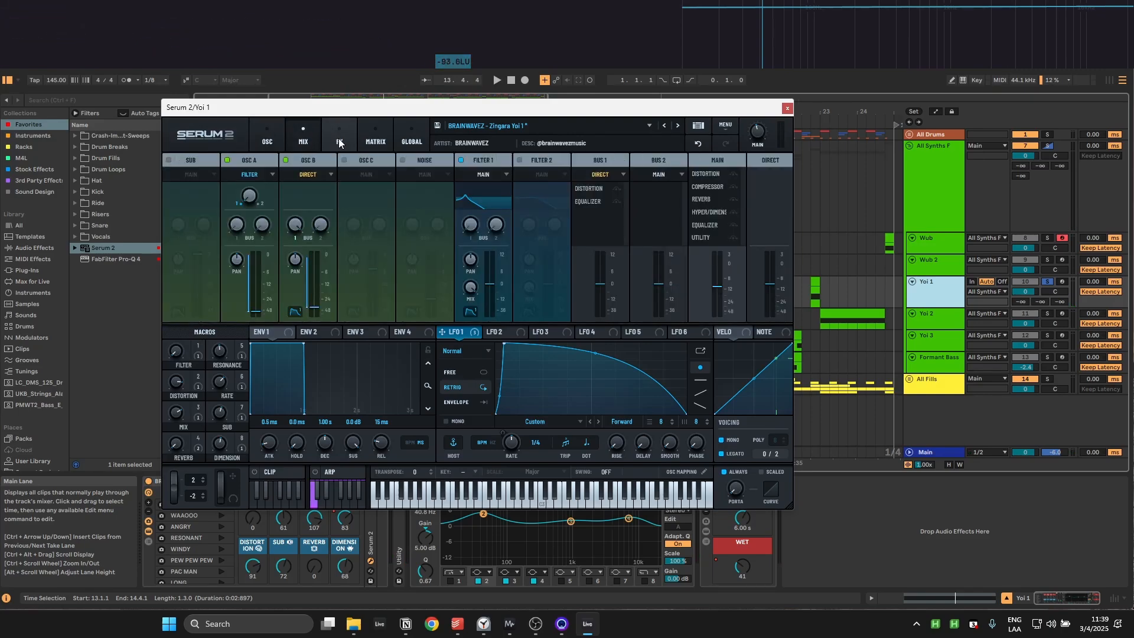
{"action": "left_click", "coordinate": [338, 138]}
{"action": "left_click_drag", "start_coordinate": [789, 229], "coordinate": [795, 307]}
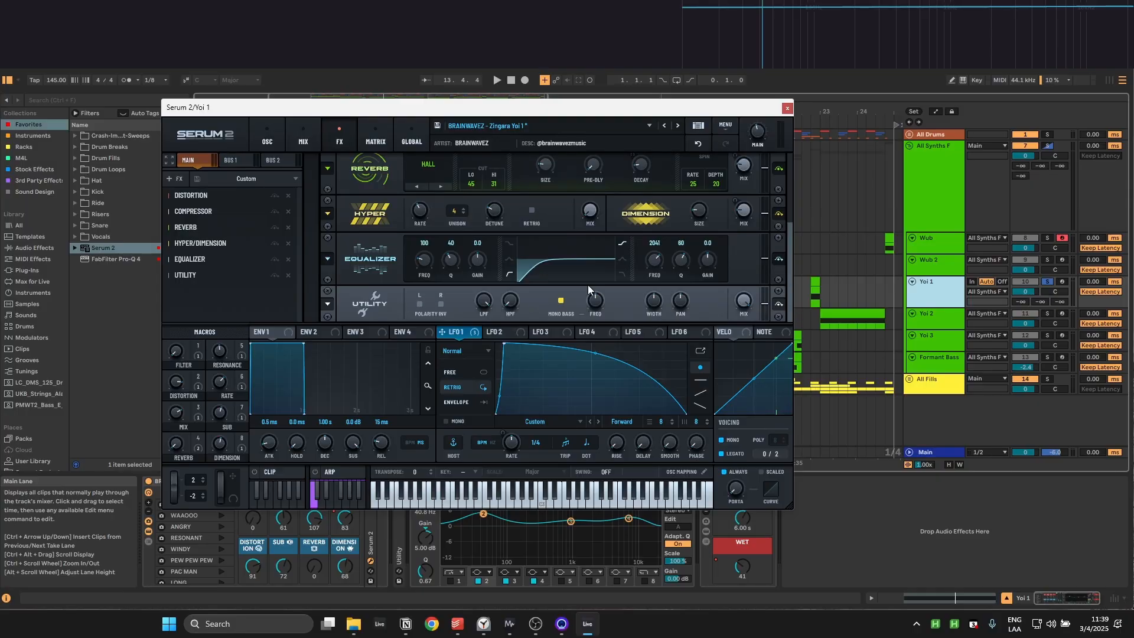
Step: Inspect the Utility's mono bass frequency and play the clip through the full effects chain, finishing on the oscillator page
{"action": "key", "text": "space"}
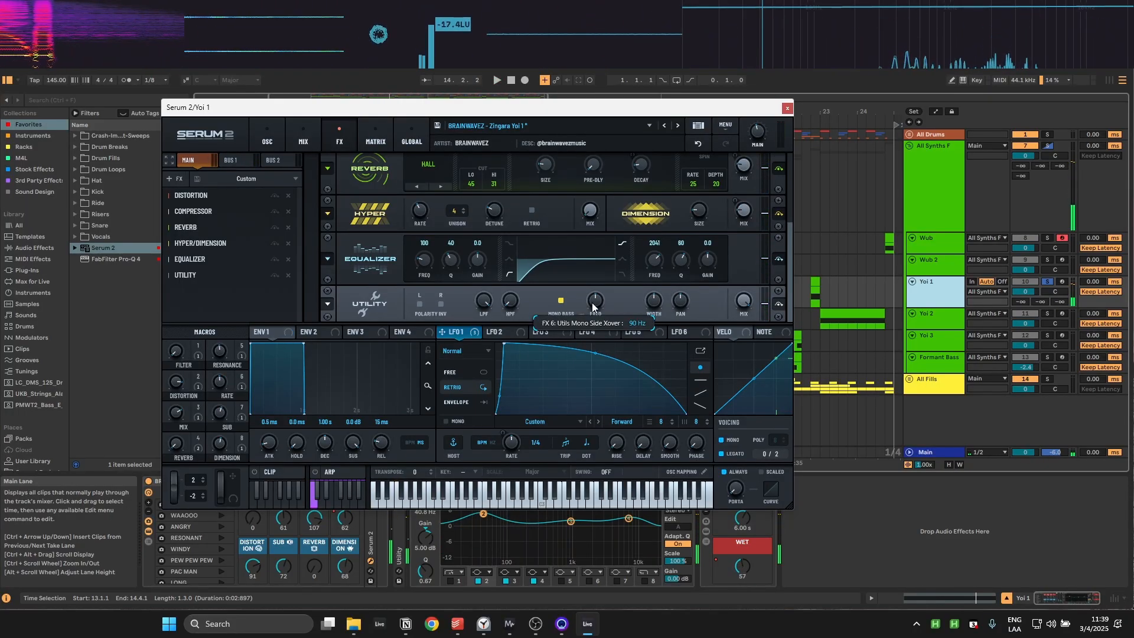
{"action": "left_click_drag", "start_coordinate": [592, 303], "coordinate": [593, 303]}
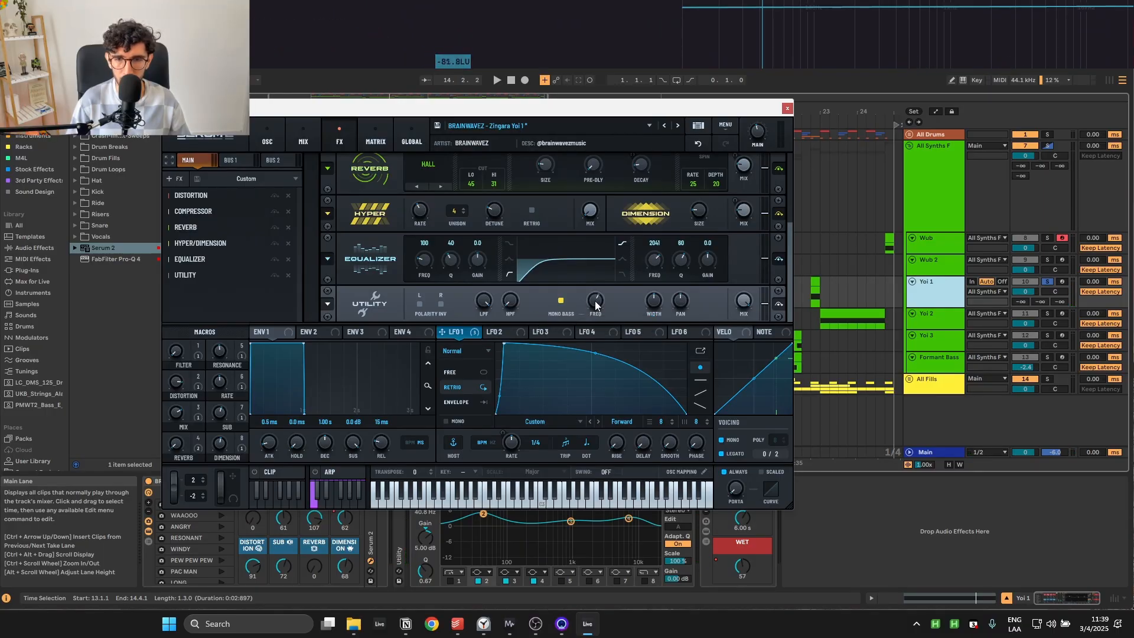
{"action": "key", "text": "space"}
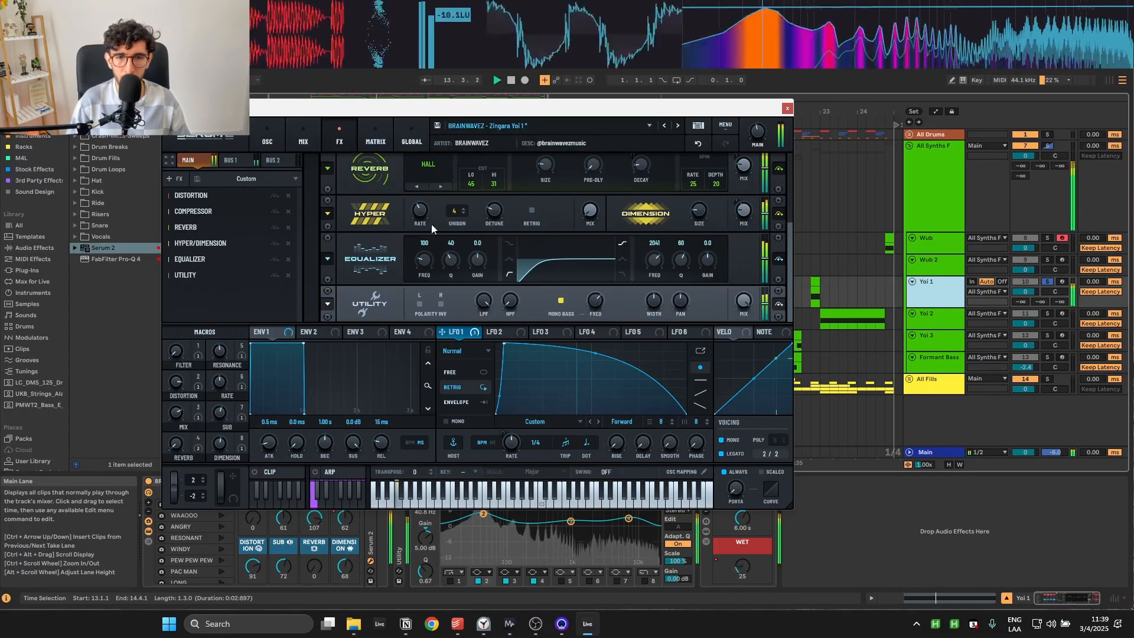
{"action": "left_click", "coordinate": [260, 136]}
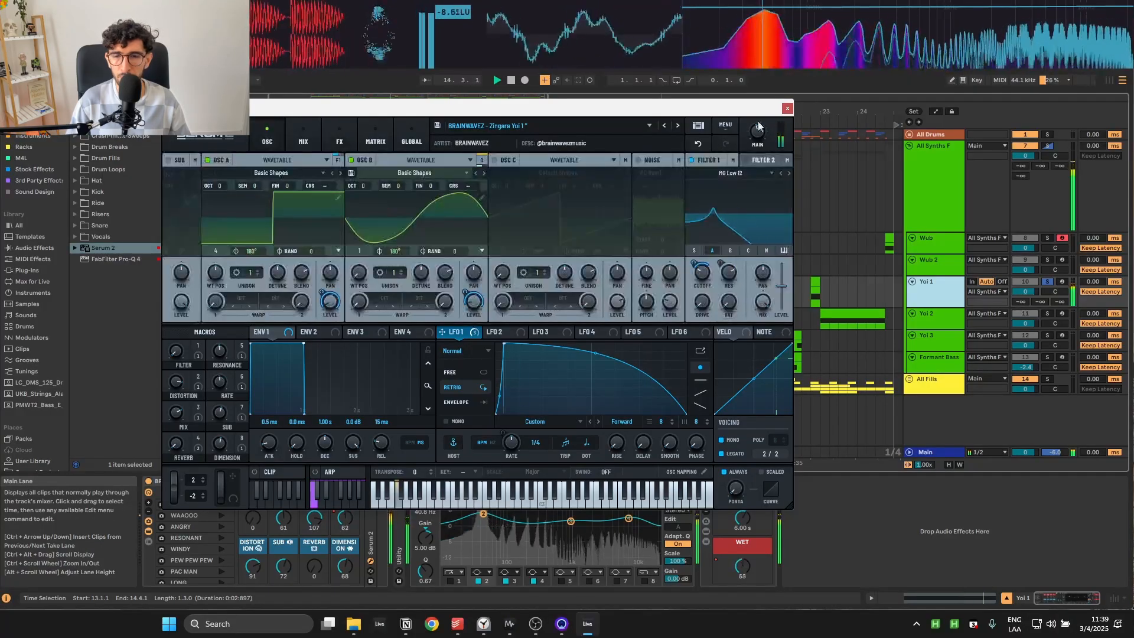
{"action": "key", "text": "space"}
Step: Unfold the Serum 2 device and reopen its plug-in window on the oscillators, moved clear of the rack macros below
{"action": "left_click", "coordinate": [787, 108]}
{"action": "double_click", "coordinate": [370, 500]}
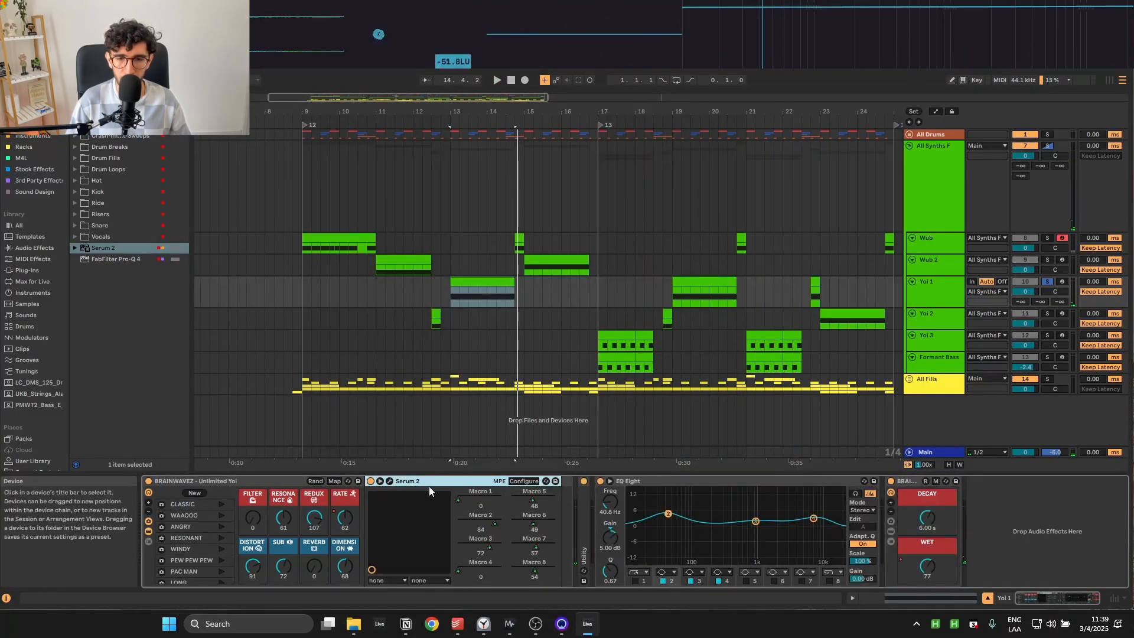
{"action": "left_click", "coordinate": [389, 482]}
{"action": "left_click", "coordinate": [403, 123]}
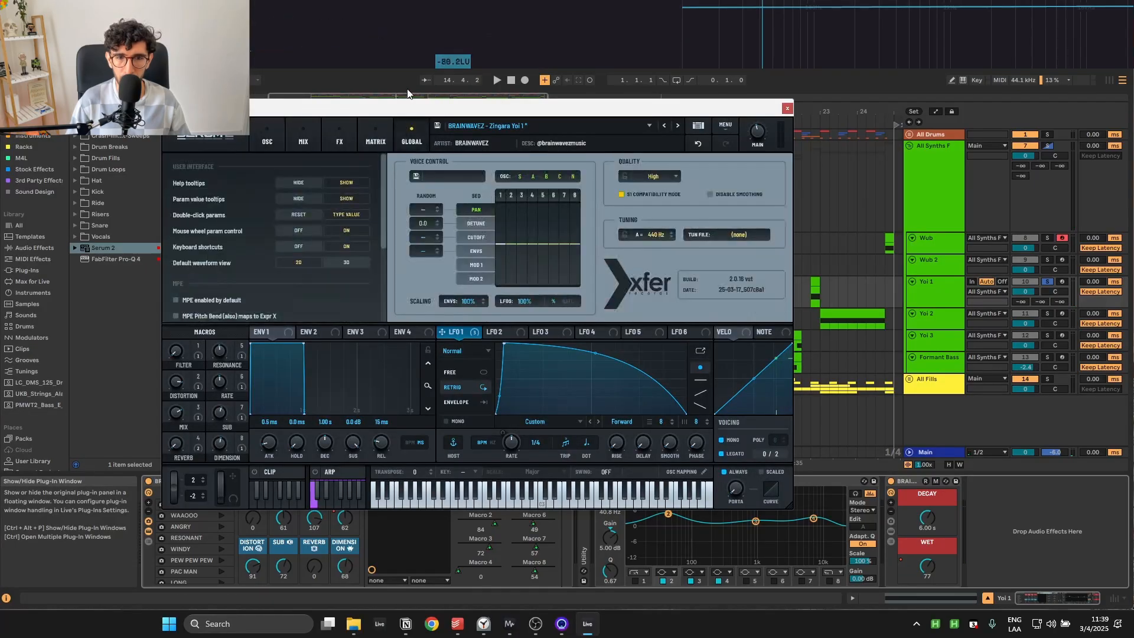
{"action": "left_click", "coordinate": [274, 135]}
{"action": "left_click_drag", "start_coordinate": [329, 109], "coordinate": [357, 71]}
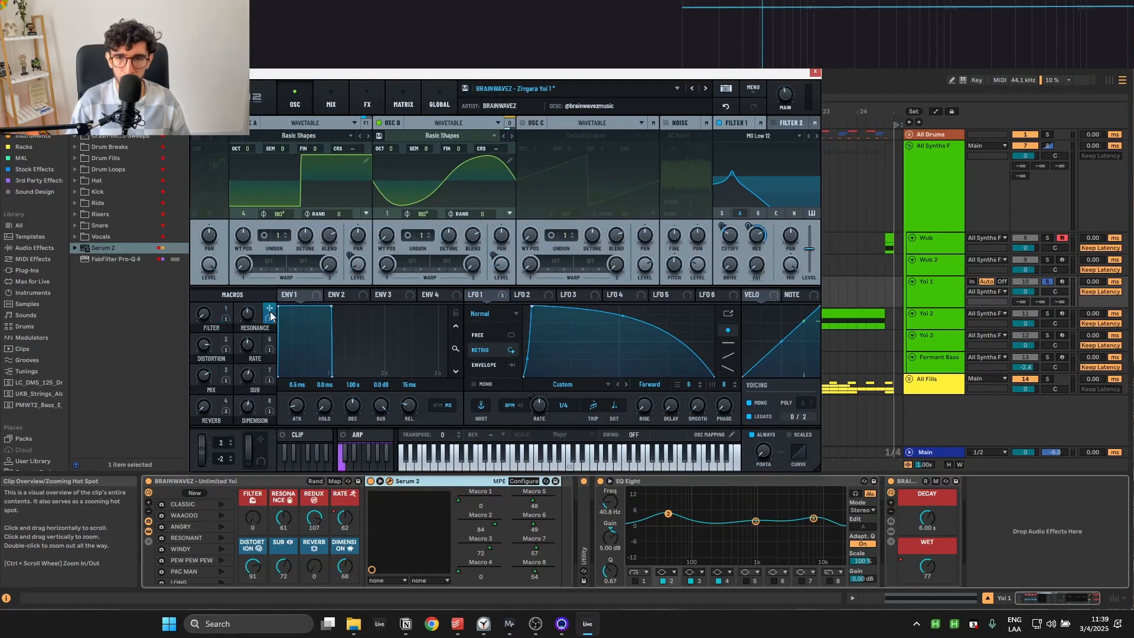
Step: Compare the patch's effects and oscillator pages with its macros, close the plug-in window and fold the Serum 2 device
{"action": "left_click", "coordinate": [367, 104]}
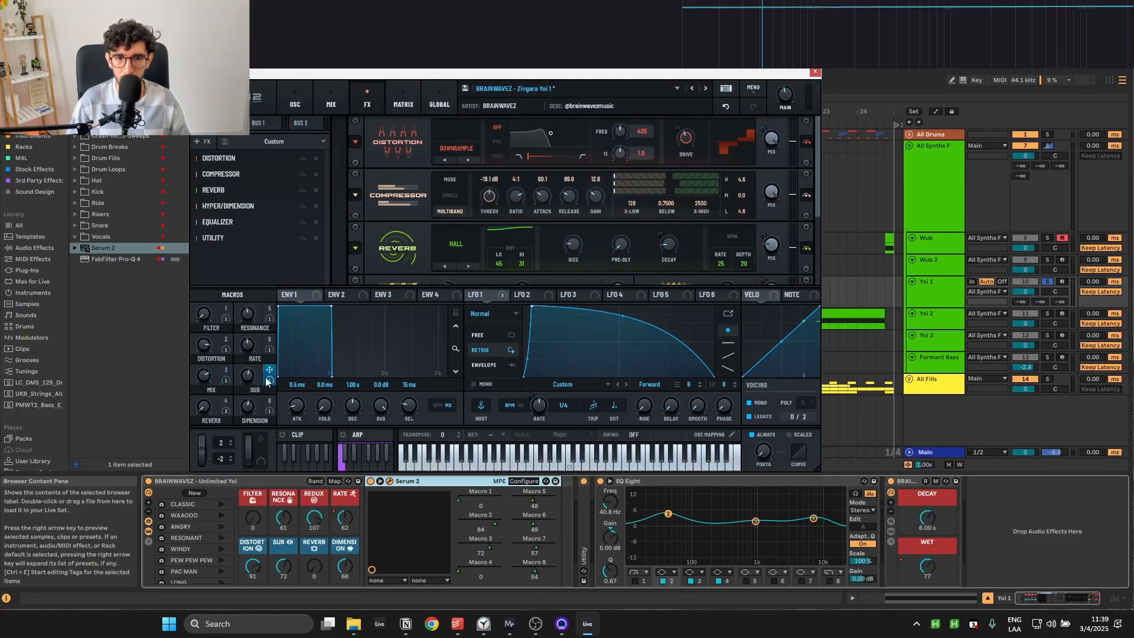
{"action": "left_click", "coordinate": [297, 97]}
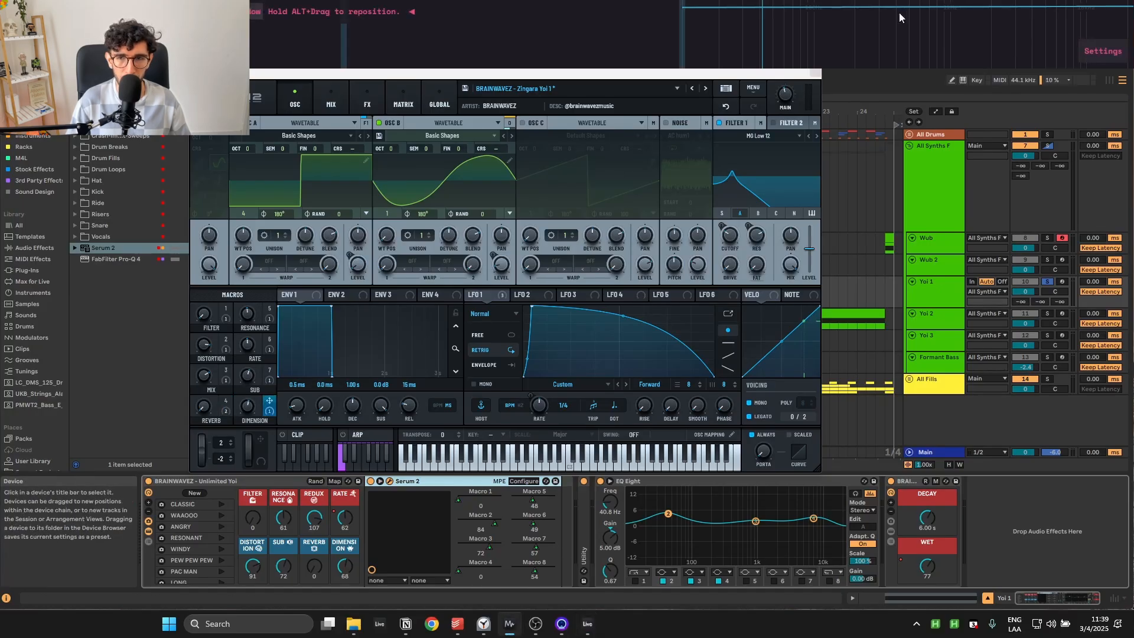
{"action": "left_click", "coordinate": [815, 73]}
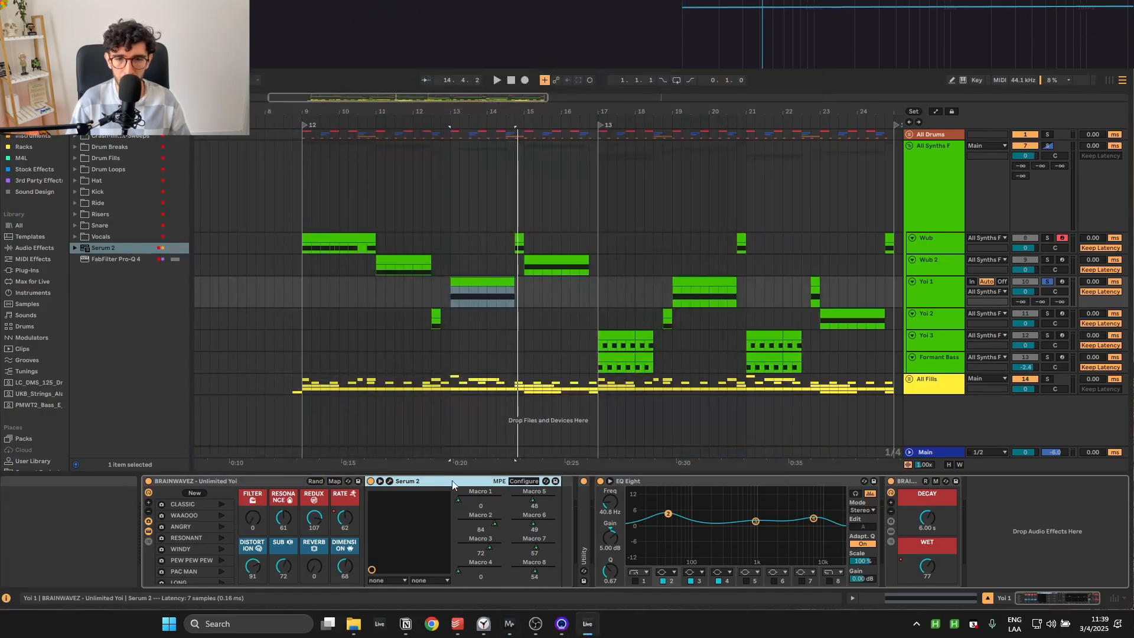
{"action": "double_click", "coordinate": [394, 482]}
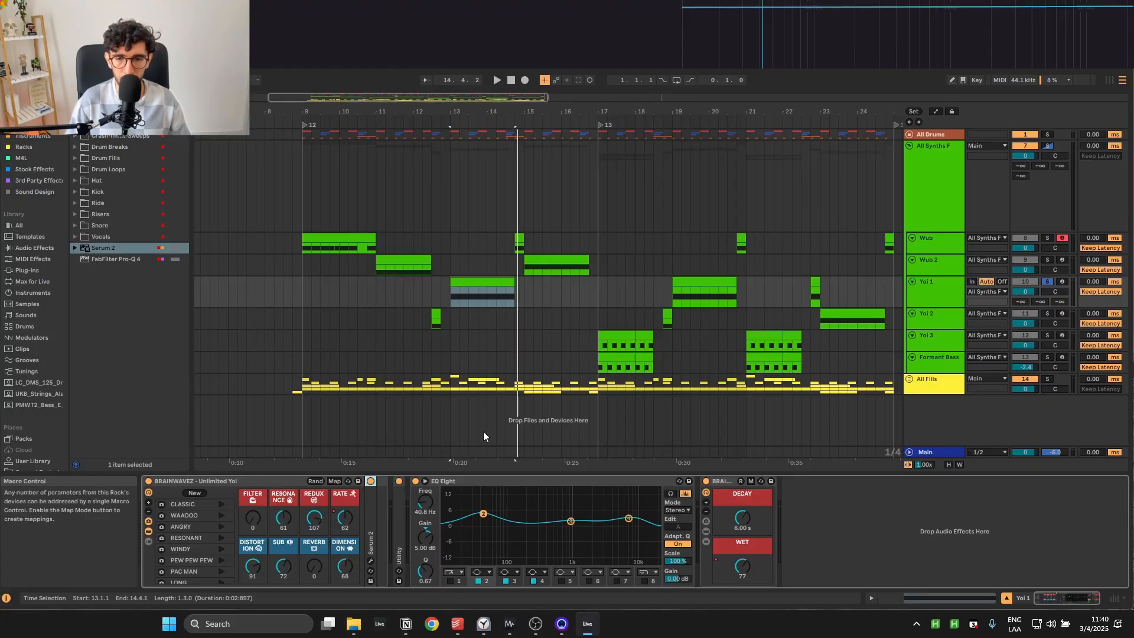
Step: Duplicate the Yoi 1 track and audition its WAAOOO, ANGRY, RESONANT, WINDY and PEW PEW PEW macro variations during playback
{"action": "left_click", "coordinate": [951, 287]}
{"action": "key", "text": "ctrl+d"}
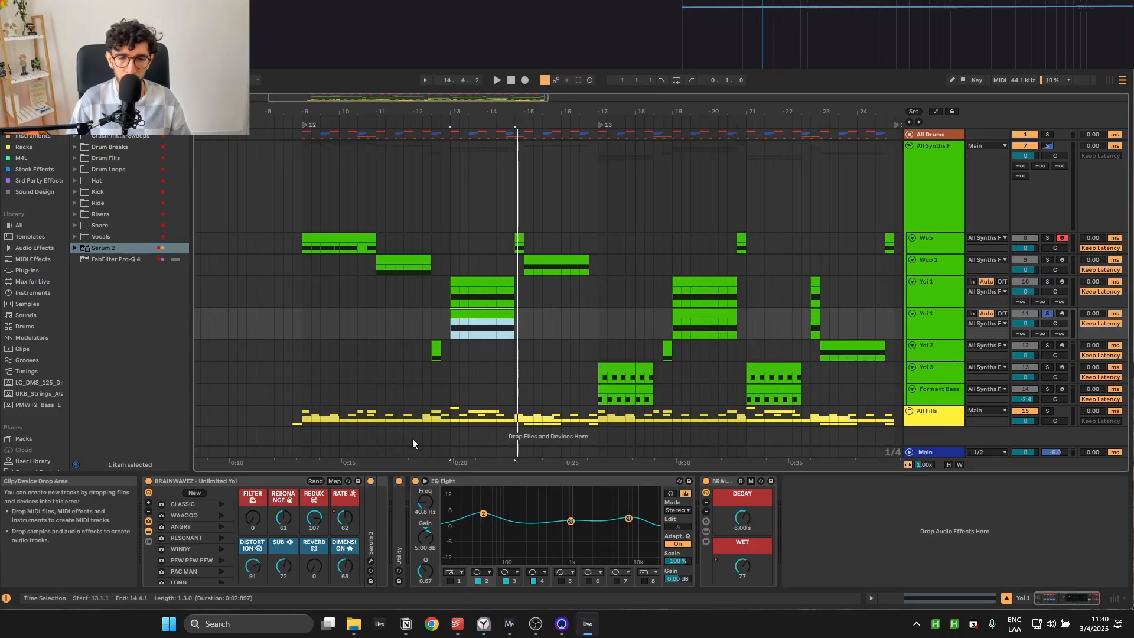
{"action": "key", "text": "space"}
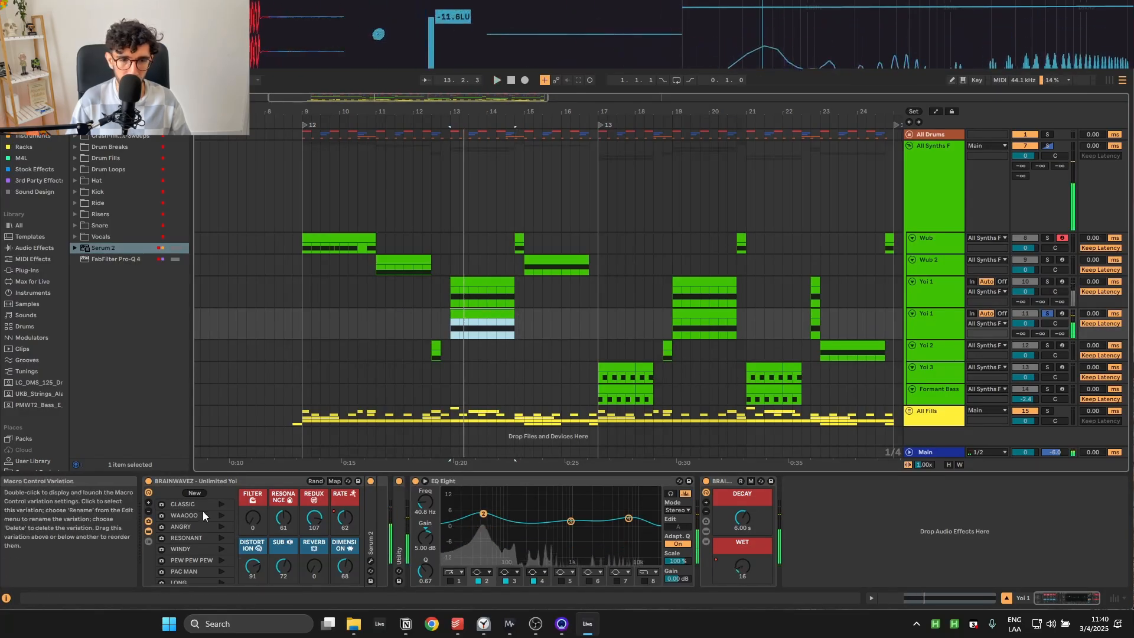
{"action": "left_click", "coordinate": [221, 513]}
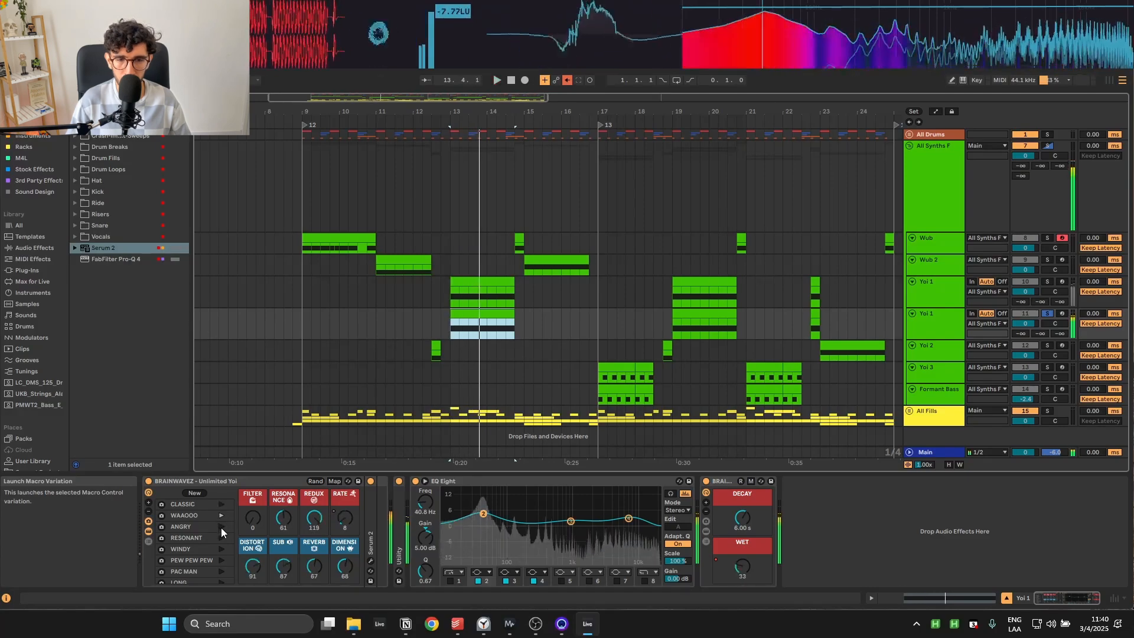
{"action": "left_click", "coordinate": [221, 527]}
{"action": "left_click", "coordinate": [221, 537]}
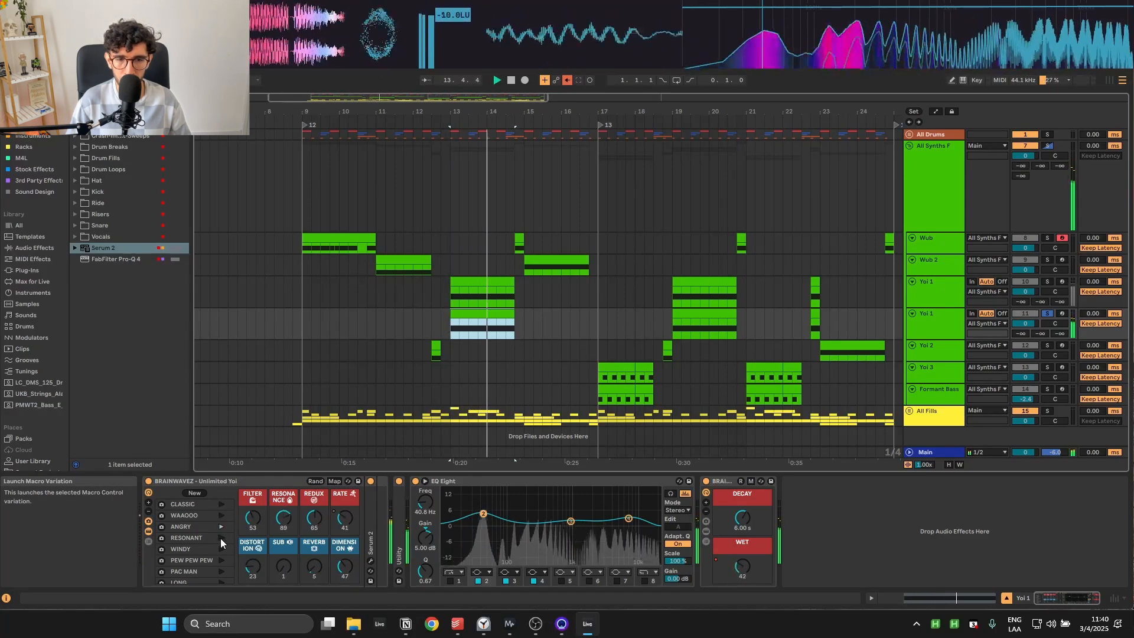
{"action": "left_click", "coordinate": [221, 549]}
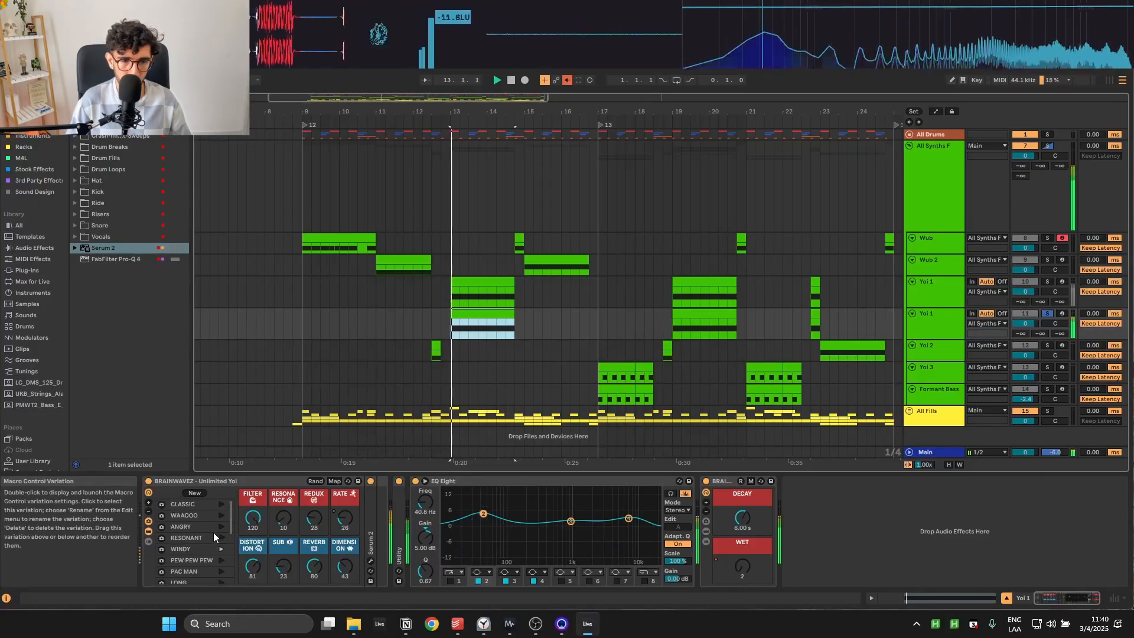
{"action": "left_click", "coordinate": [222, 559]}
Step: Audition the PAC MAN, LONG, WIDE and EERIE macro variations on the duplicated track
{"action": "scroll", "coordinate": [218, 550], "scroll_direction": "down", "scroll_amount": 2}
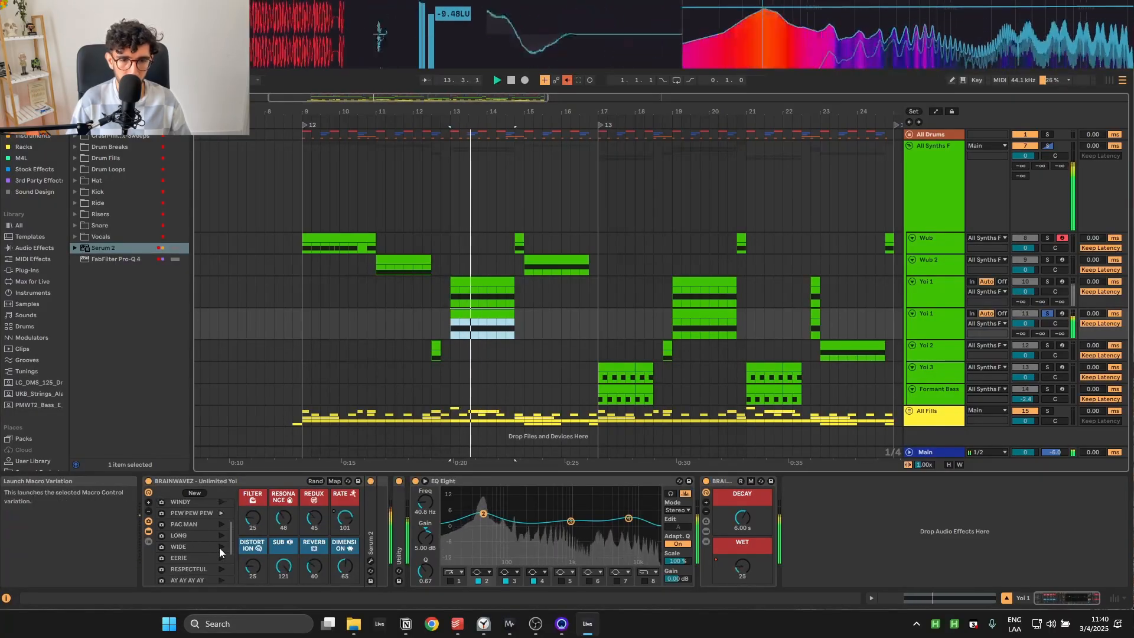
{"action": "left_click", "coordinate": [221, 524]}
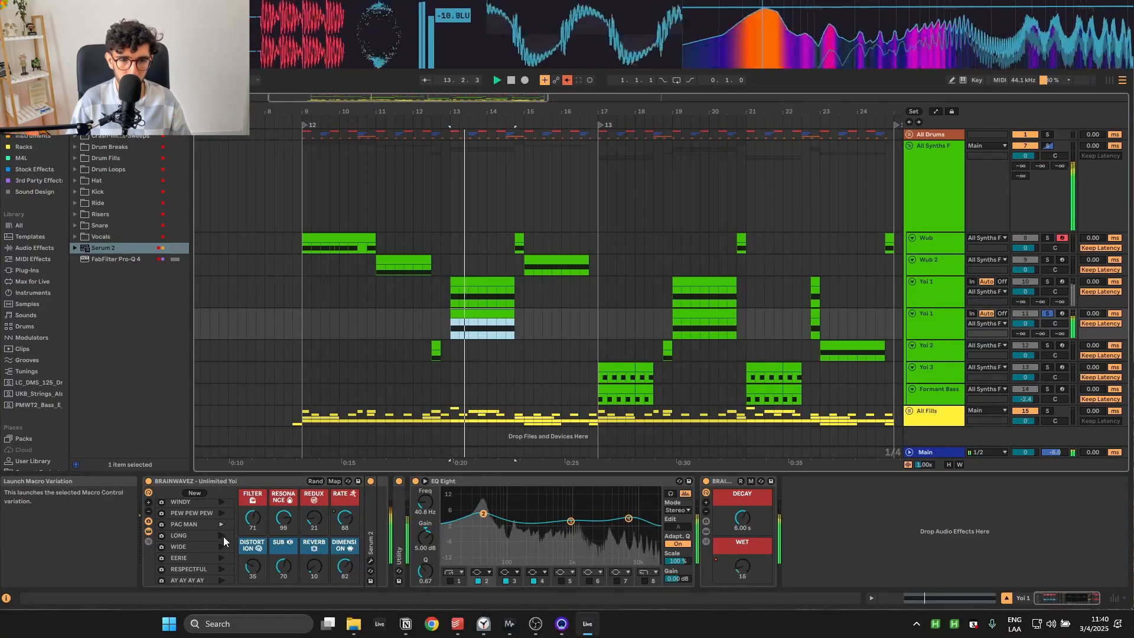
{"action": "left_click", "coordinate": [222, 536]}
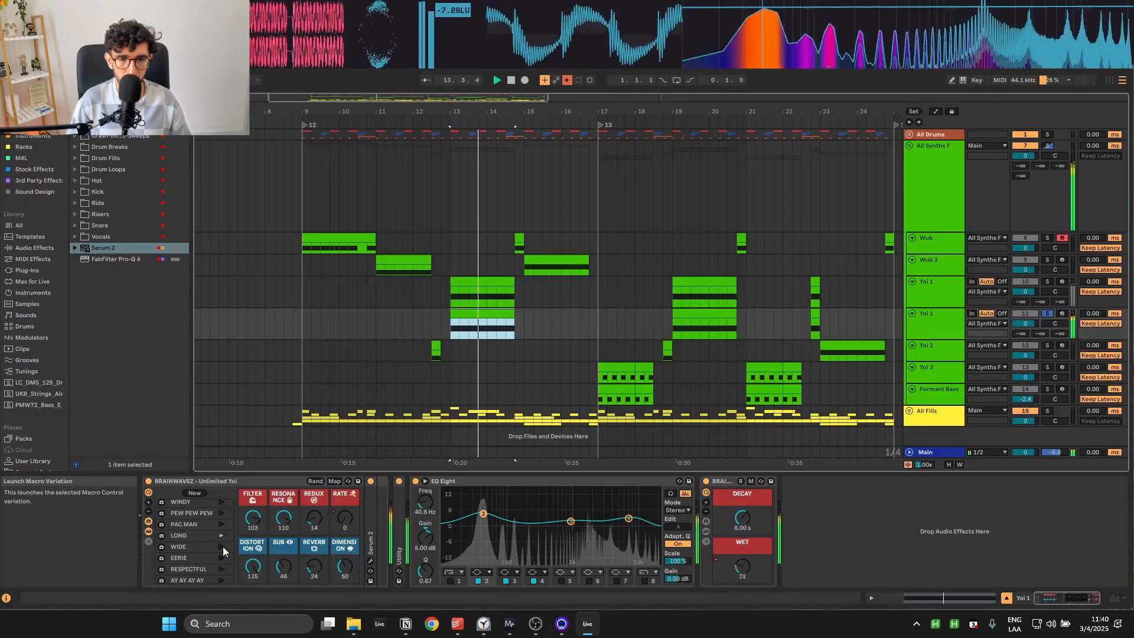
{"action": "left_click", "coordinate": [223, 547]}
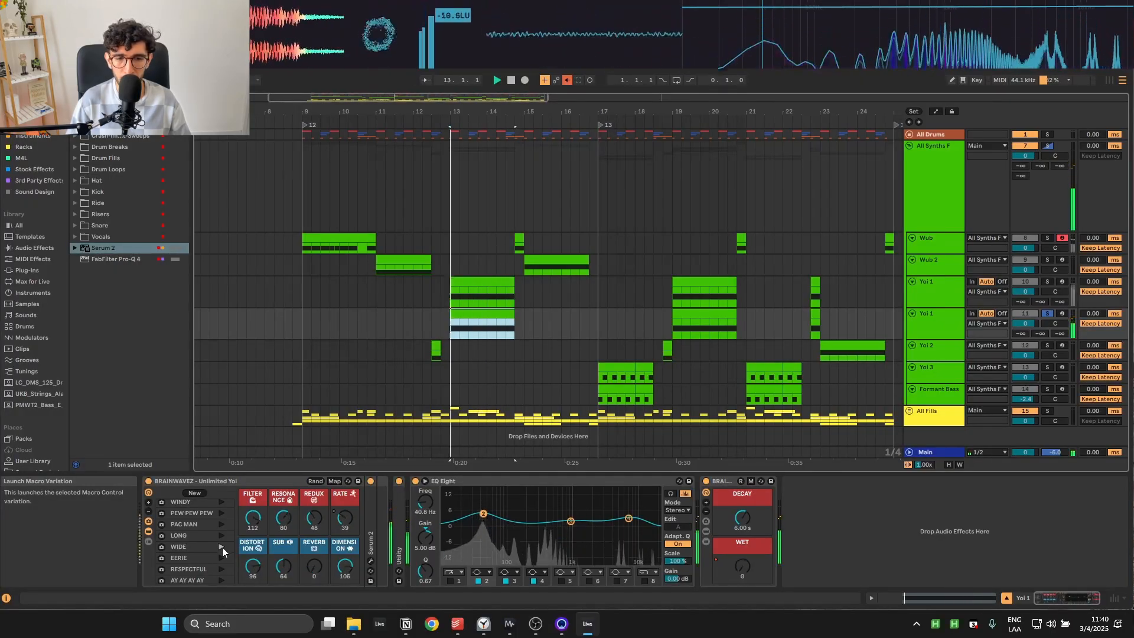
{"action": "left_click", "coordinate": [222, 558]}
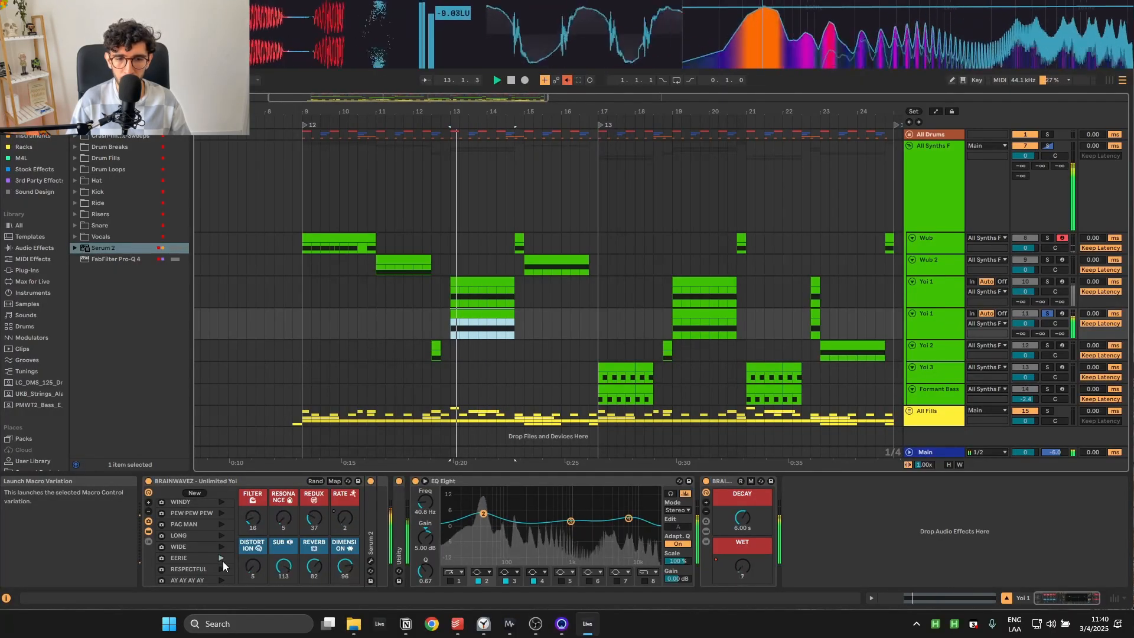
Step: Audition the RESPECTFUL, AY AY AY AY, MOODY, DEEP and FAST macro variations on the duplicated track
{"action": "scroll", "coordinate": [224, 551], "scroll_direction": "down", "scroll_amount": 2}
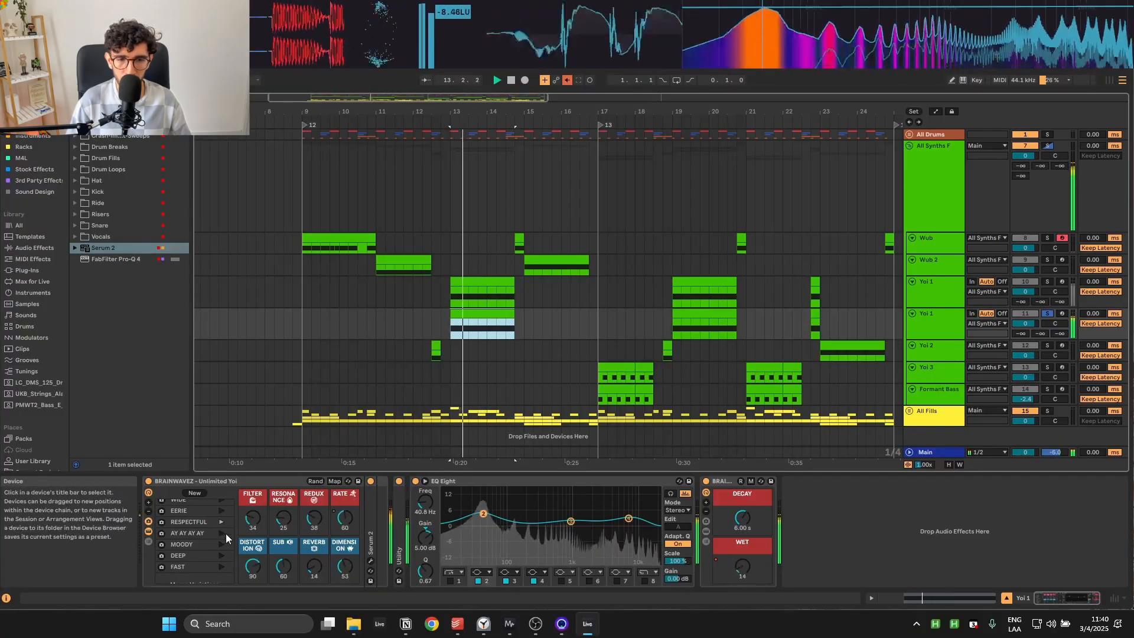
{"action": "left_click", "coordinate": [222, 534]}
{"action": "left_click", "coordinate": [221, 544]}
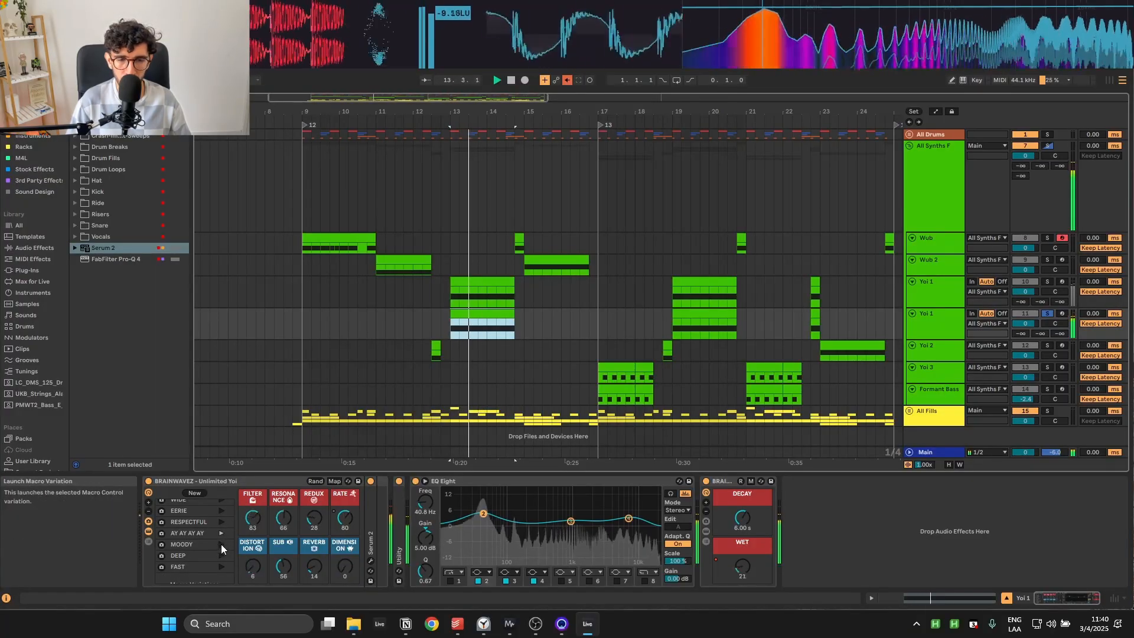
{"action": "left_click", "coordinate": [222, 556]}
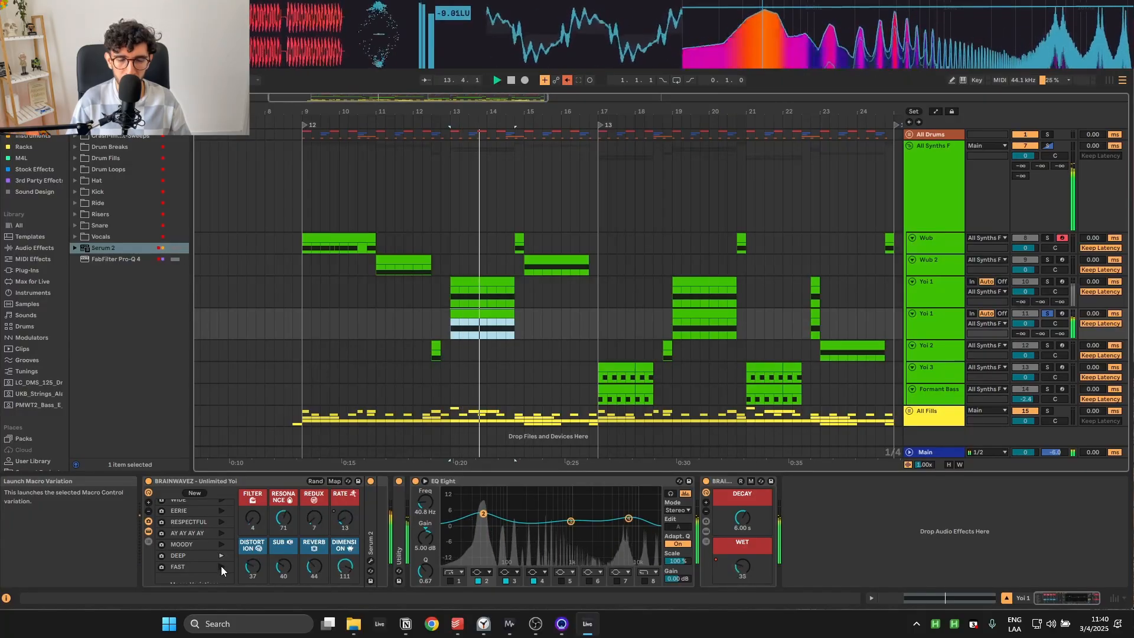
{"action": "left_click", "coordinate": [221, 566]}
{"action": "scroll", "coordinate": [221, 566], "scroll_direction": "down", "scroll_amount": 1}
{"action": "scroll", "coordinate": [221, 554], "scroll_direction": "up", "scroll_amount": 5}
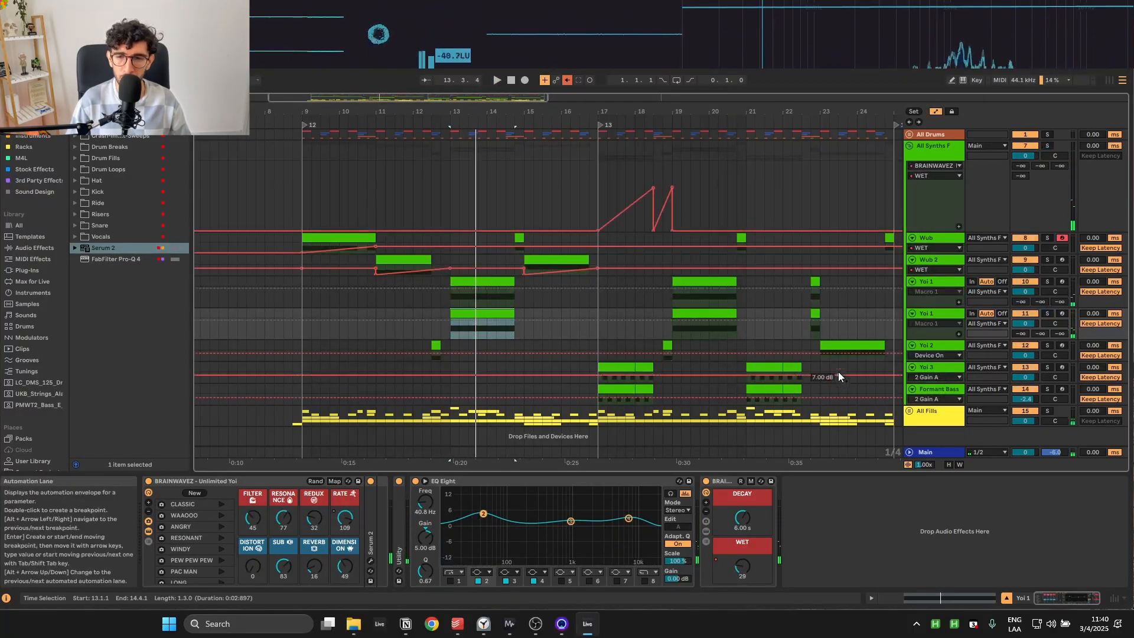
Step: Delete the duplicated Yoi 1 track
{"action": "left_click", "coordinate": [910, 337]}
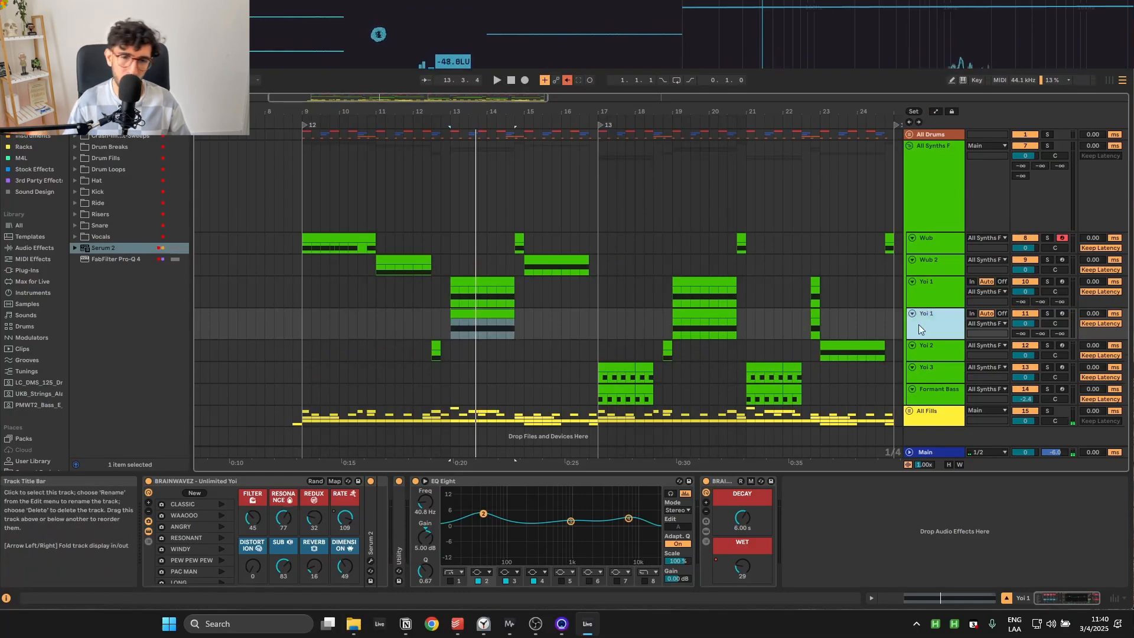
{"action": "key", "text": "Delete"}
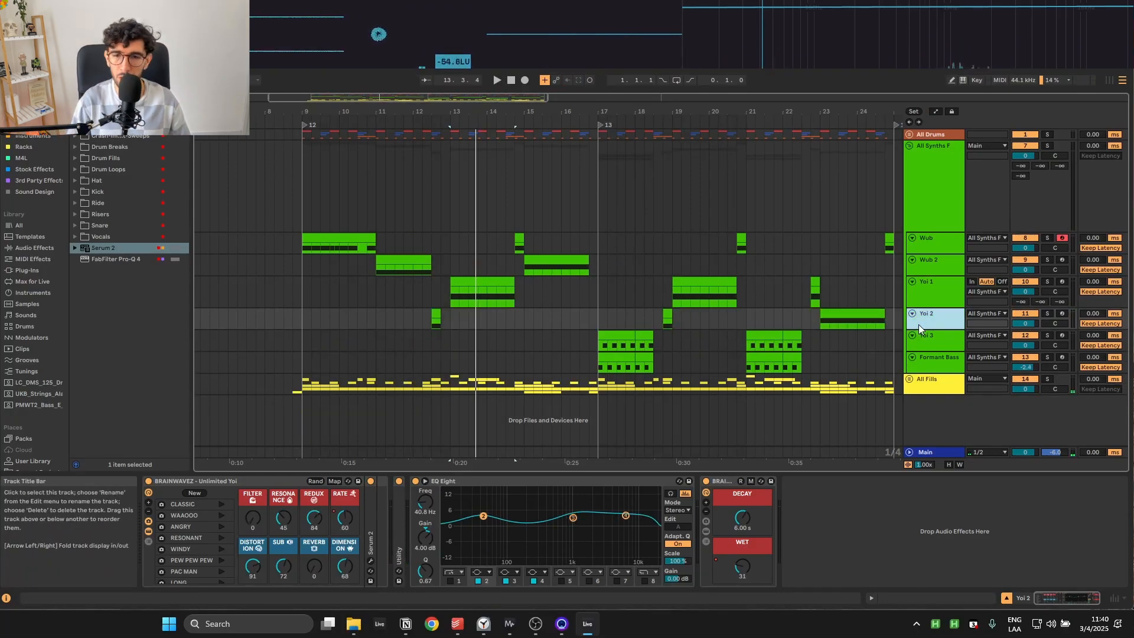
Step: Select the Yoi 1 clip starting at bar 13, check its Serum 2 device and show the arrangement's automation lanes
{"action": "left_click", "coordinate": [503, 272]}
{"action": "left_click", "coordinate": [487, 276]}
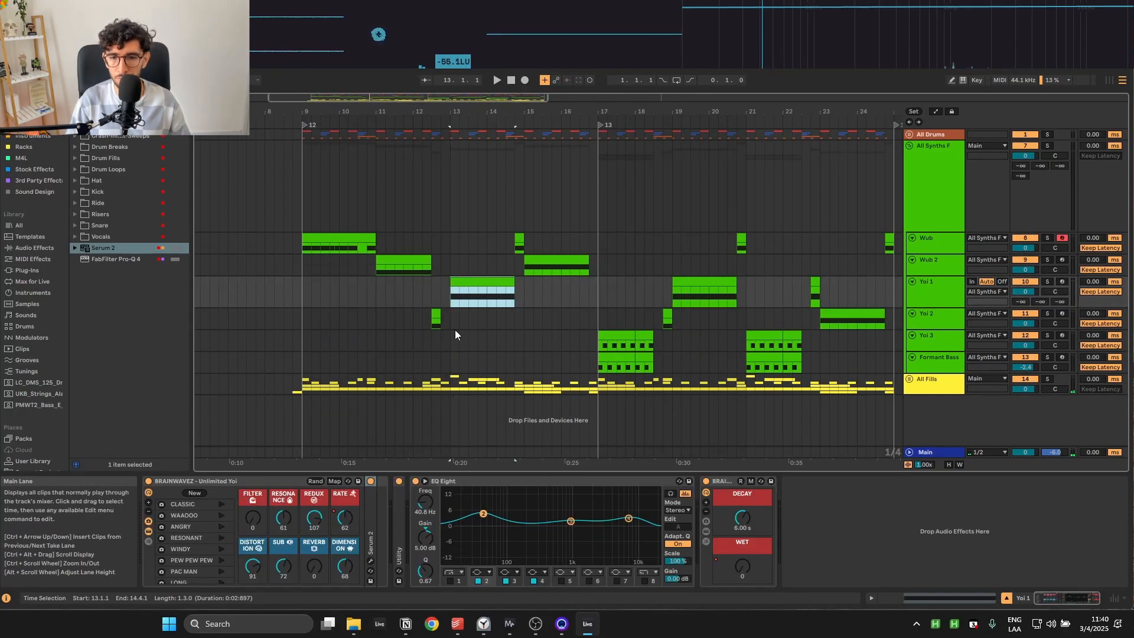
{"action": "double_click", "coordinate": [370, 539]}
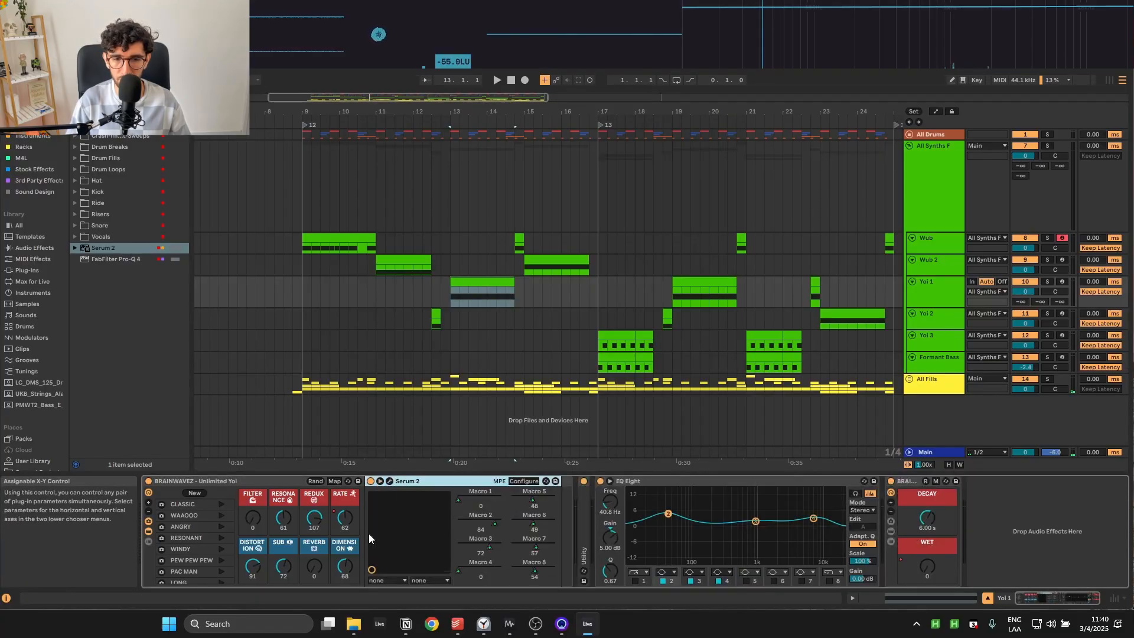
{"action": "double_click", "coordinate": [421, 486]}
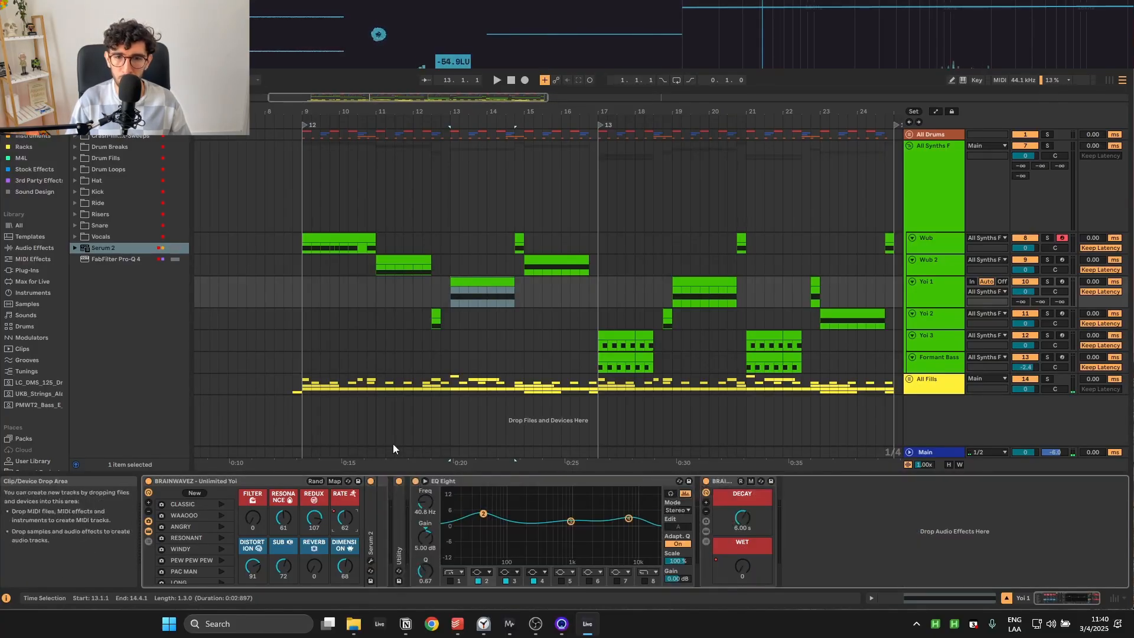
{"action": "key", "text": "a"}
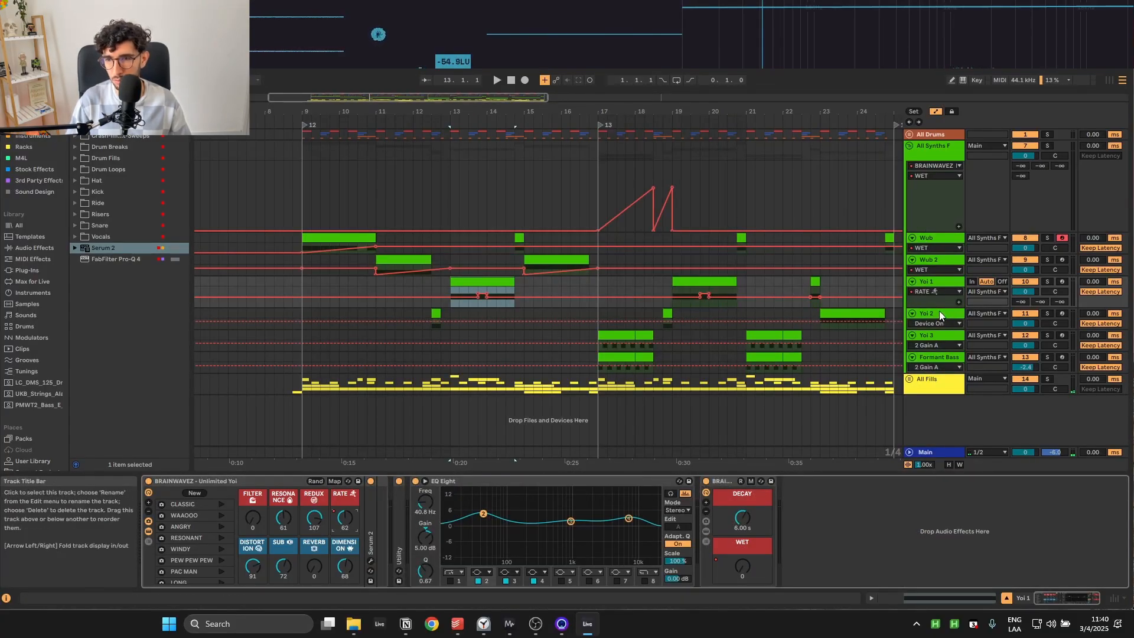
Step: Enlarge the Yoi 1 track and play its clip from bar 13 to examine the RATE automation
{"action": "left_click_drag", "start_coordinate": [941, 307], "coordinate": [940, 358]}
{"action": "left_click", "coordinate": [444, 290]}
{"action": "scroll", "coordinate": [455, 294], "scroll_direction": "up", "scroll_amount": 5}
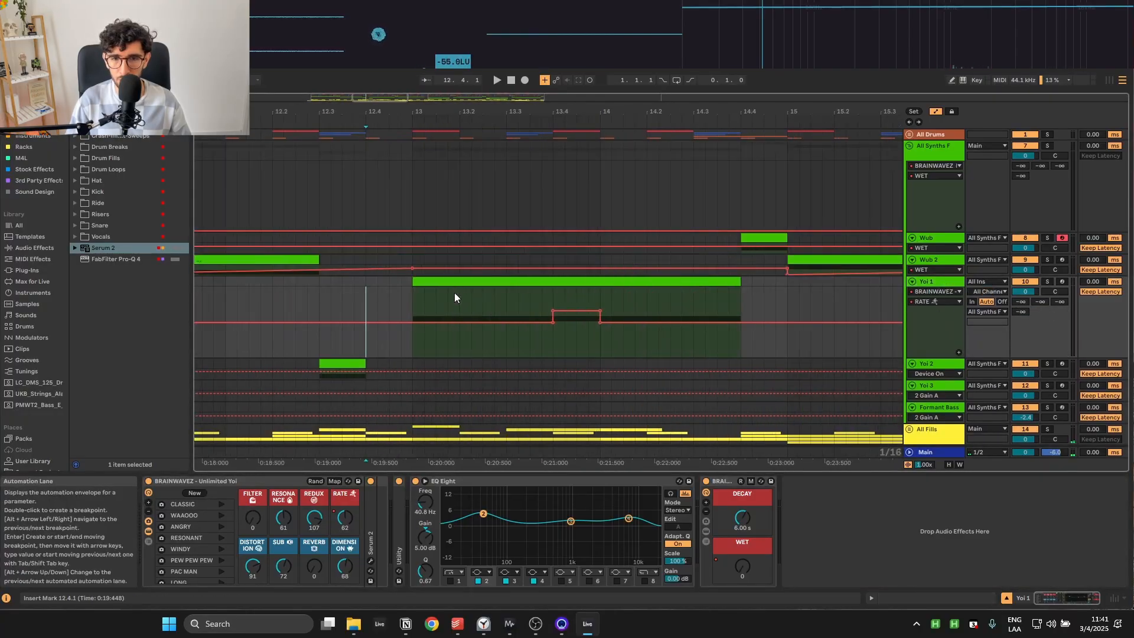
{"action": "left_click", "coordinate": [412, 303]}
{"action": "key", "text": "space"}
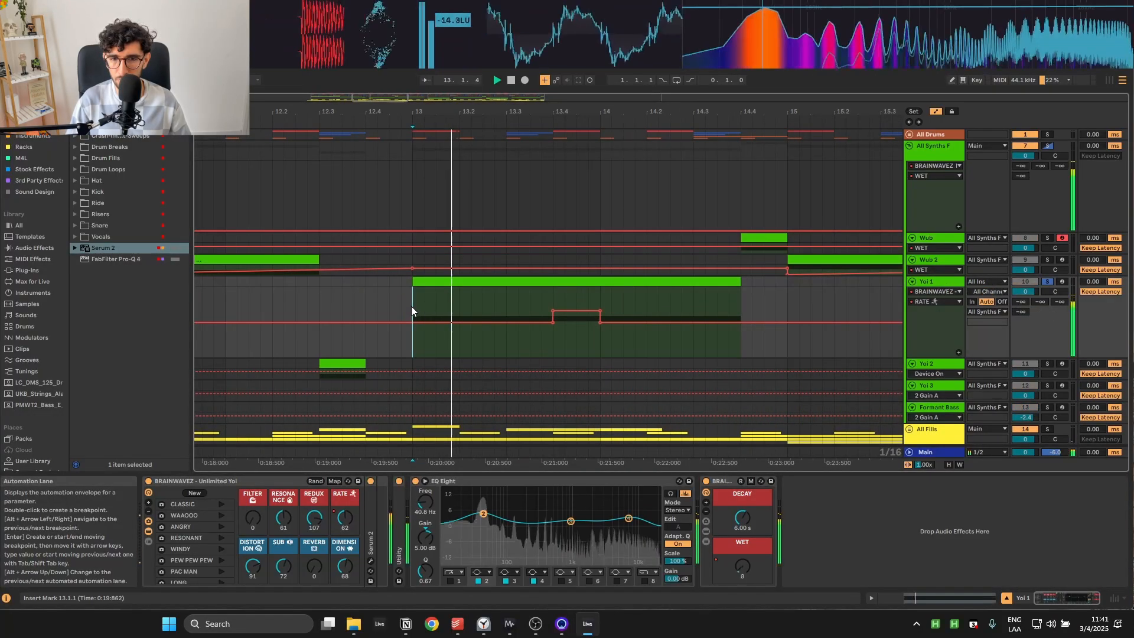
{"action": "scroll", "coordinate": [572, 305], "scroll_direction": "down", "scroll_amount": 3}
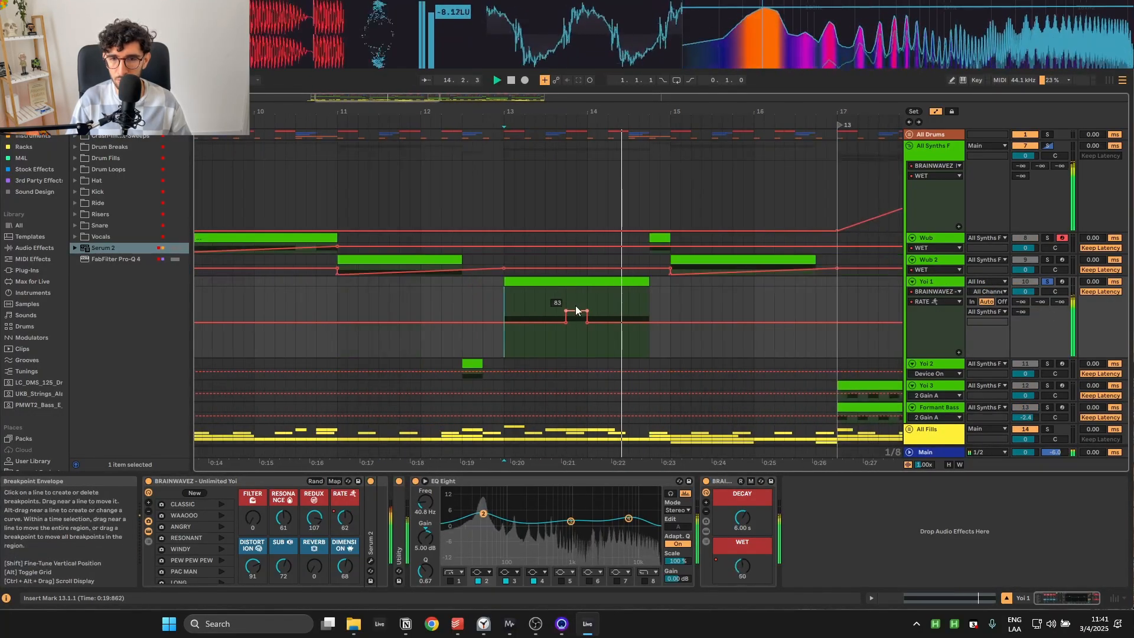
{"action": "key", "text": "space"}
Step: Hide the automation lanes, fit all tracks to the arrangement height and select the Yoi 2 track
{"action": "left_click_drag", "start_coordinate": [575, 306], "coordinate": [394, 314]}
{"action": "scroll", "coordinate": [394, 315], "scroll_direction": "down", "scroll_amount": 5}
{"action": "scroll", "coordinate": [395, 315], "scroll_direction": "up", "scroll_amount": 2}
{"action": "key", "text": "a"}
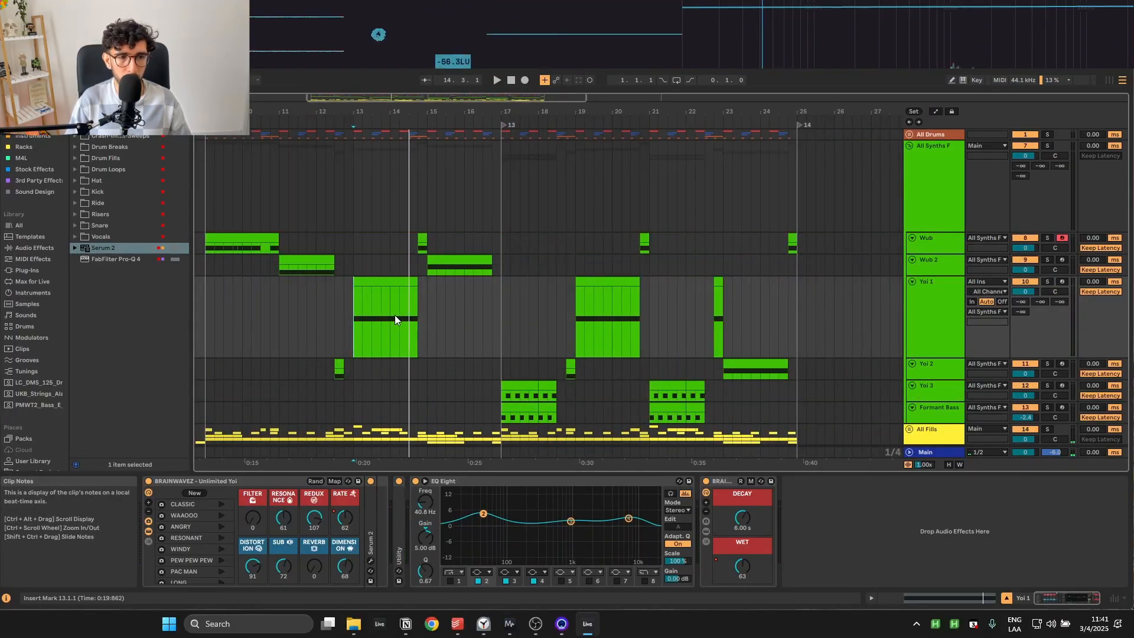
{"action": "left_click", "coordinate": [947, 330]}
{"action": "key", "text": "h"}
{"action": "left_click", "coordinate": [937, 281]}
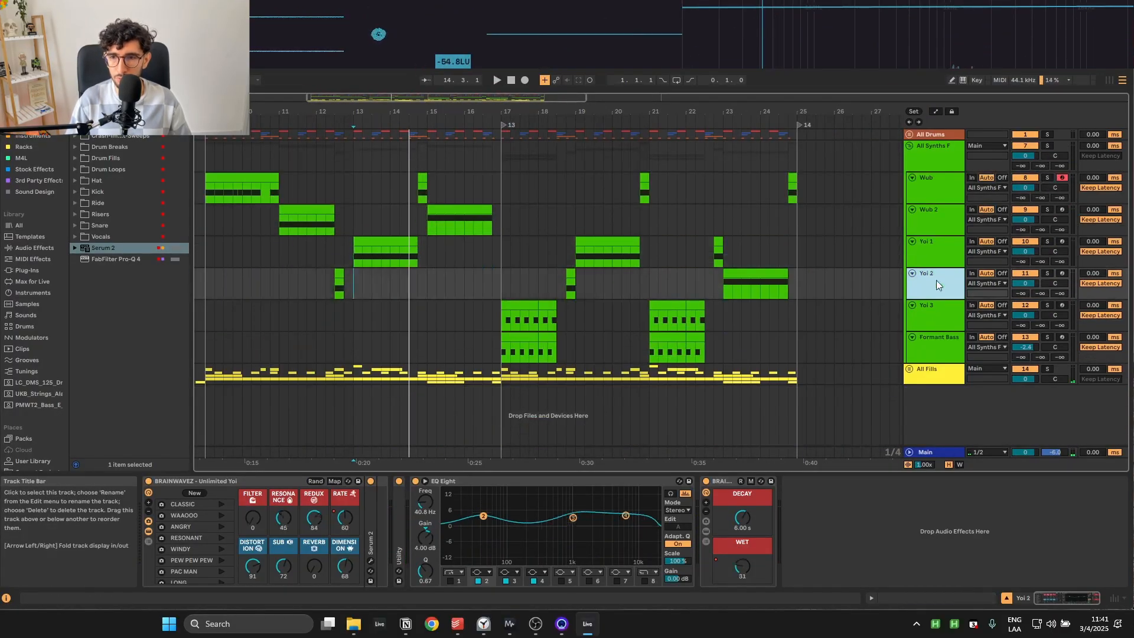
Step: Solo the Yoi 2 track and audition its clips in bar 12 and at bar 23
{"action": "left_click", "coordinate": [756, 291]}
{"action": "key", "text": "s"}
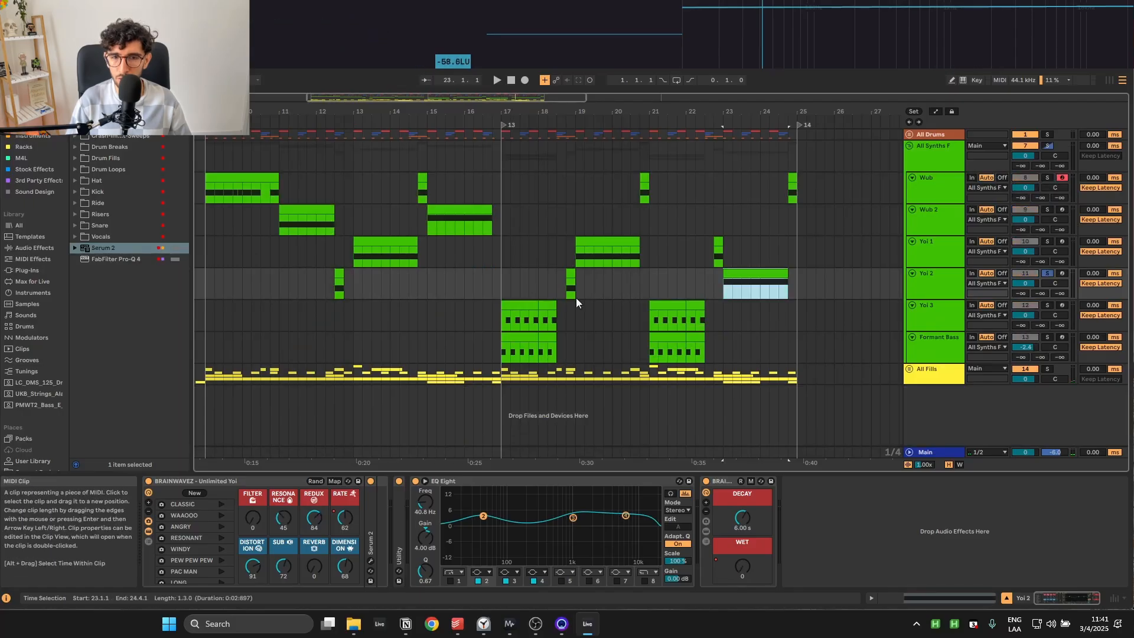
{"action": "left_click", "coordinate": [341, 282]}
{"action": "key", "text": "space"}
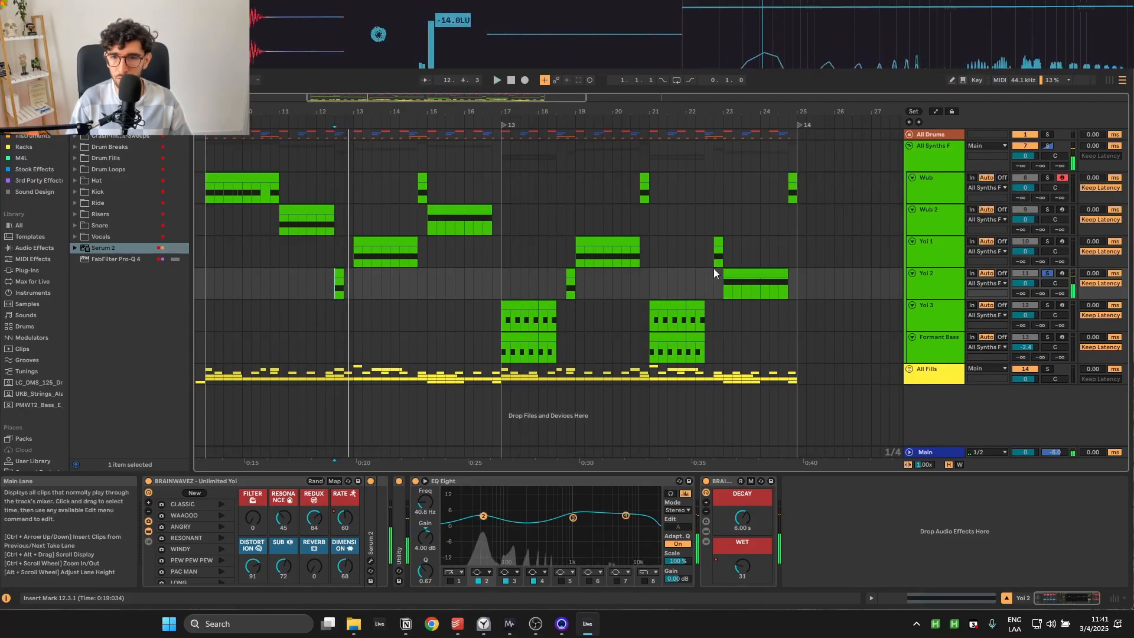
{"action": "left_click", "coordinate": [745, 276]}
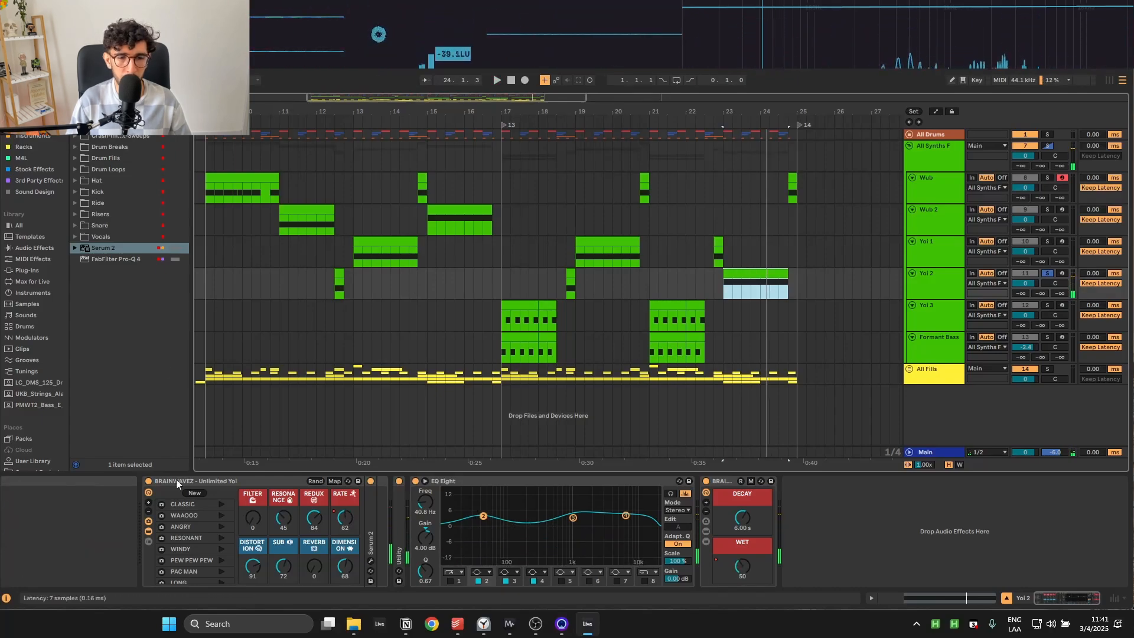
Step: Examine LFO 1 in the Yoi 2 Serum 2 patch and compare the macro settings of Yoi 1 and Yoi 2
{"action": "left_click", "coordinate": [371, 562]}
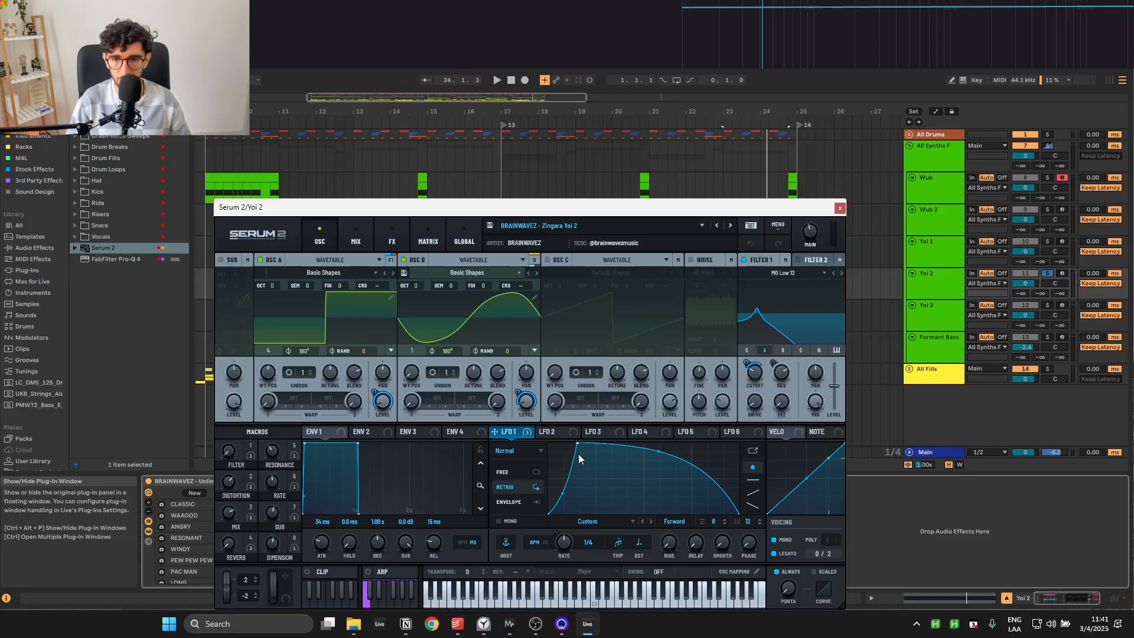
{"action": "left_click", "coordinate": [839, 209]}
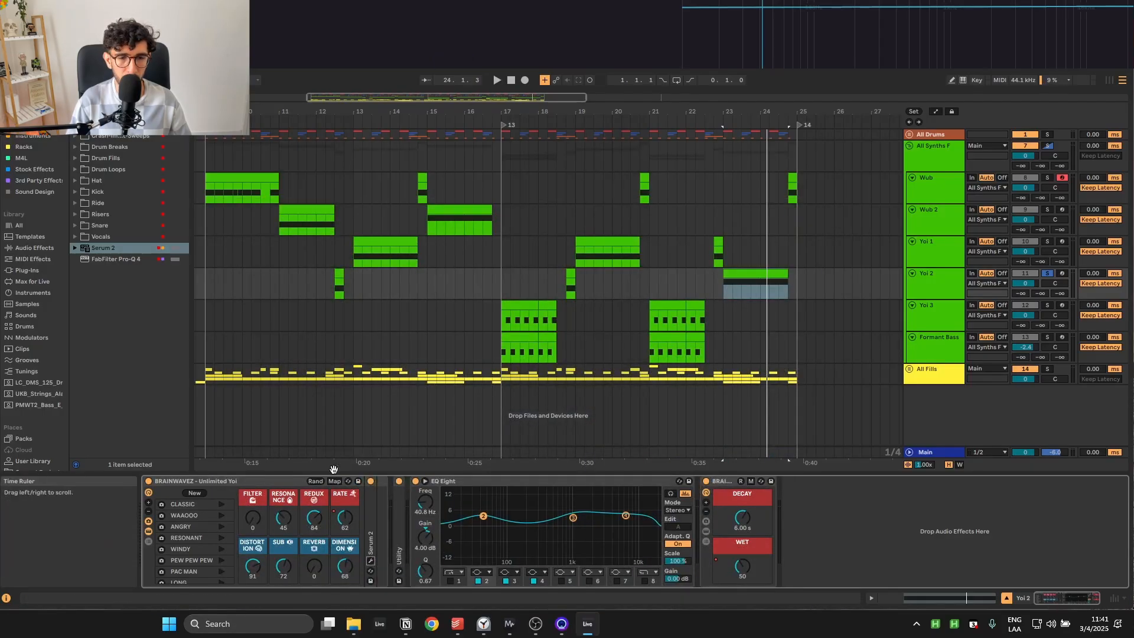
{"action": "left_click", "coordinate": [377, 242]}
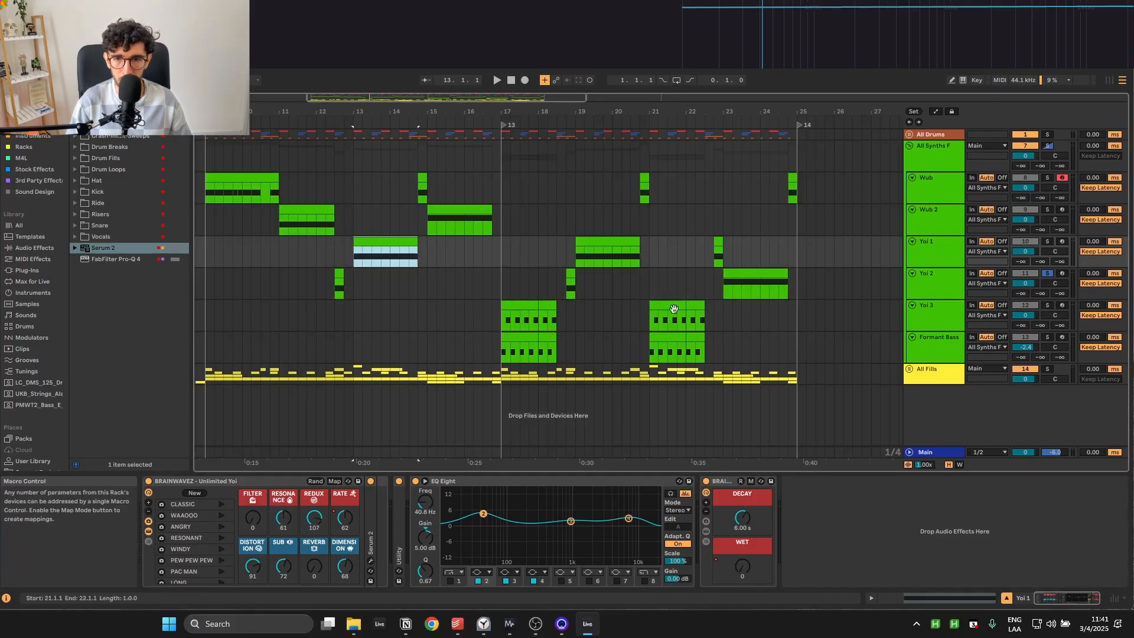
{"action": "left_click", "coordinate": [748, 272]}
{"action": "left_click", "coordinate": [385, 247]}
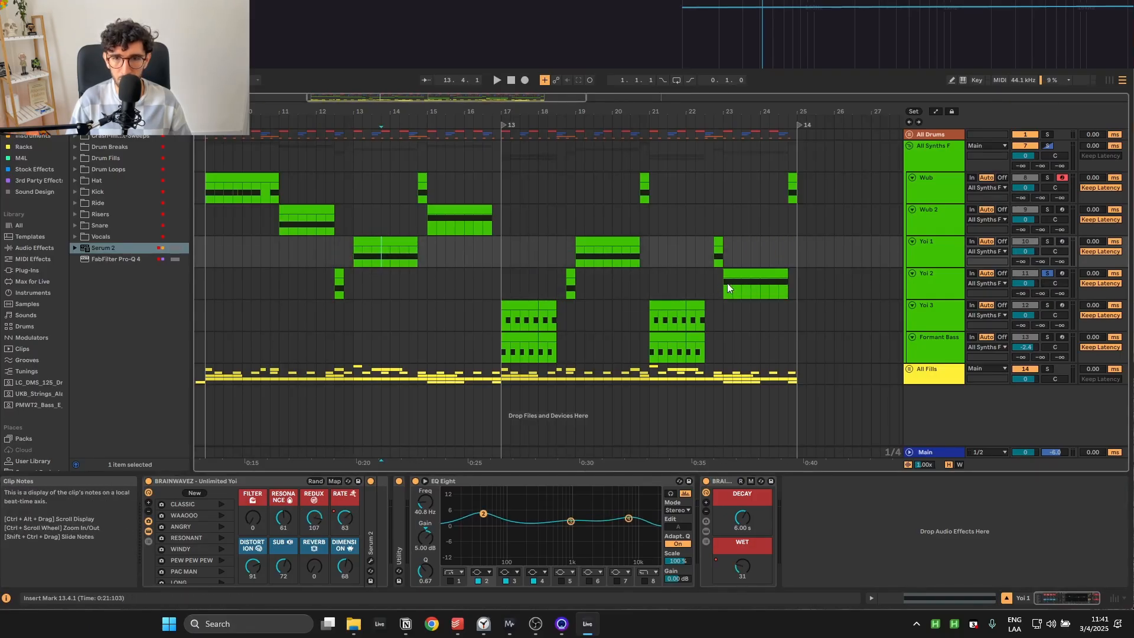
Step: Select the Yoi 2 clip at bar 23 and play it from its start twice
{"action": "left_click", "coordinate": [728, 288]}
{"action": "key", "text": "space"}
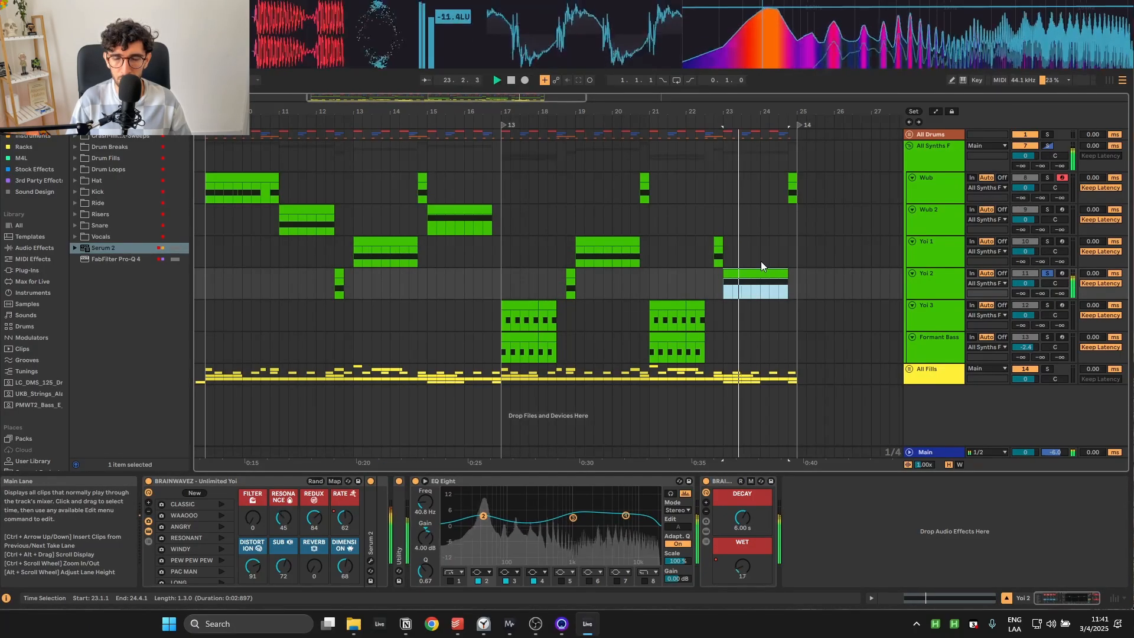
{"action": "key", "text": "space"}
{"action": "key", "text": "space"}
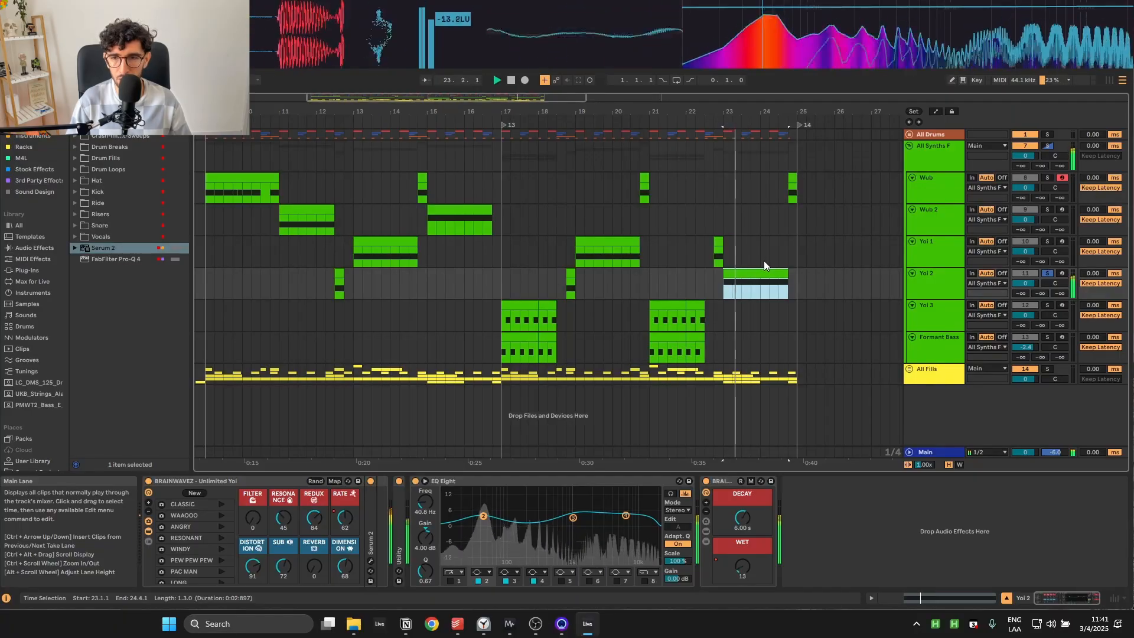
Step: Try other FILTER, RESONANCE, REDUX and DISTORTION macro settings on Yoi 2 while its bar 23 clip plays, and revert them
{"action": "left_click_drag", "start_coordinate": [282, 525], "coordinate": [253, 507]}
{"action": "key", "text": "space"}
{"action": "key", "text": "space"}
{"action": "key", "text": "space"}
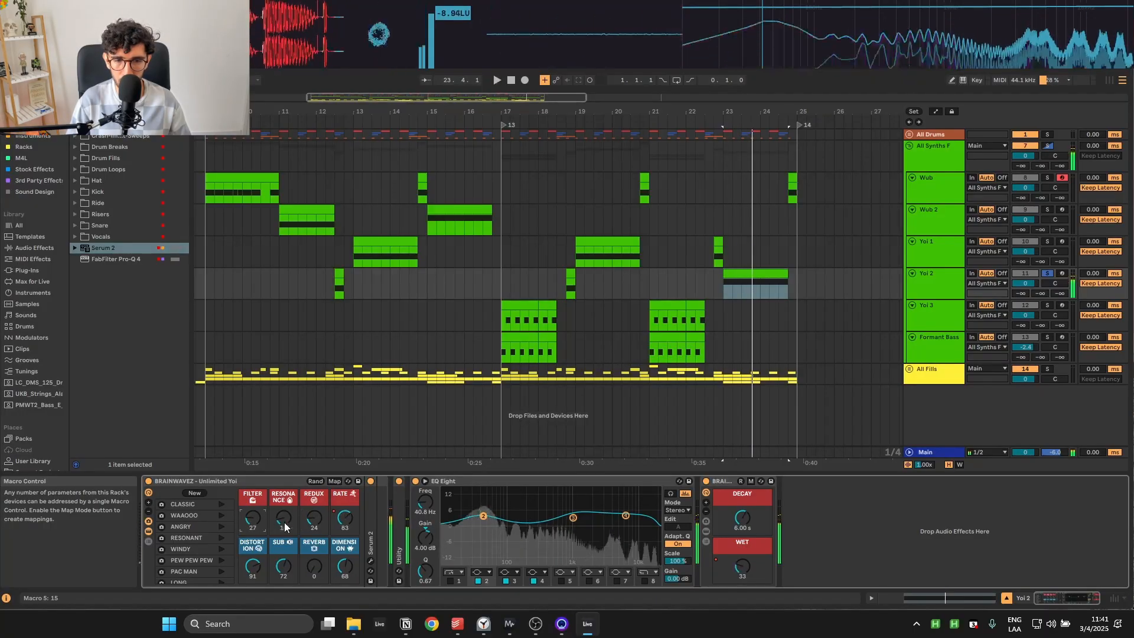
{"action": "key", "text": "space"}
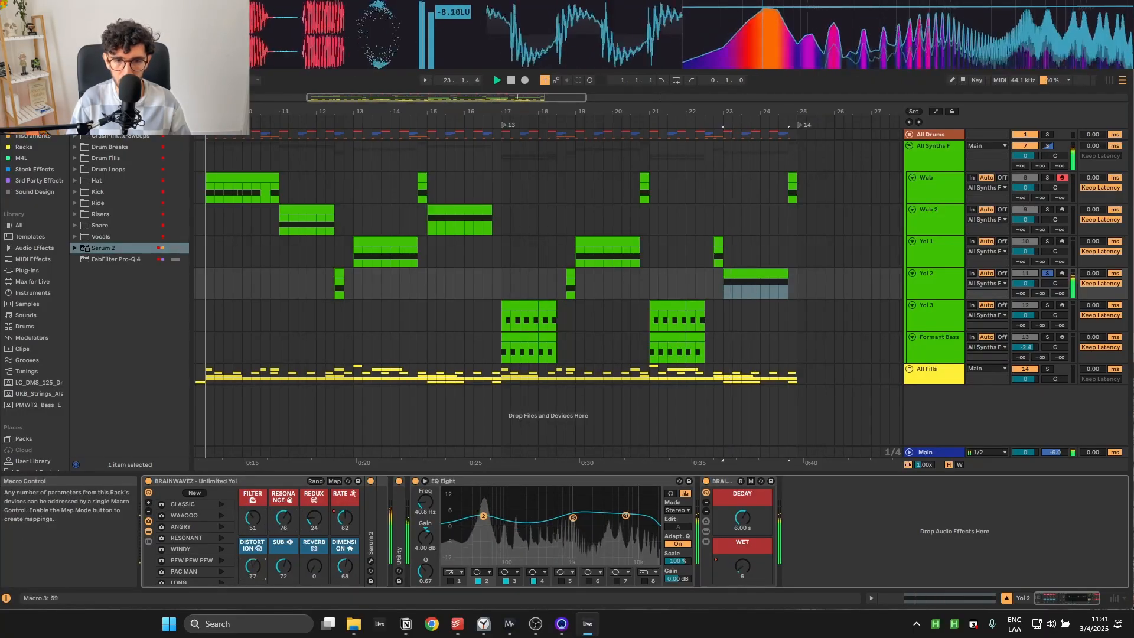
{"action": "key", "text": "space"}
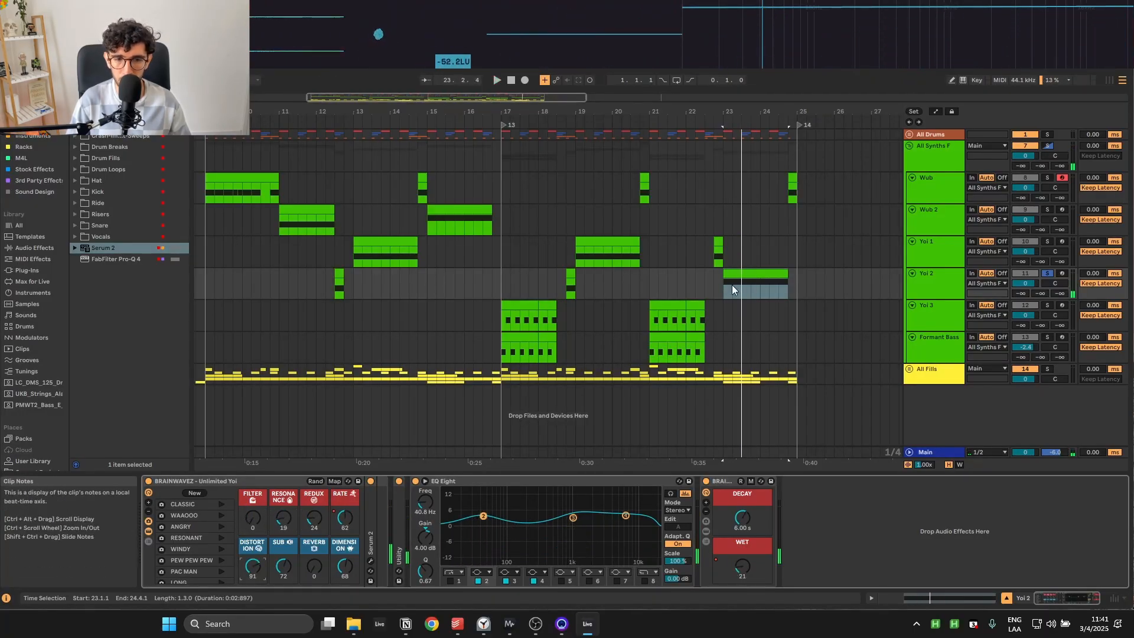
{"action": "key", "text": "space"}
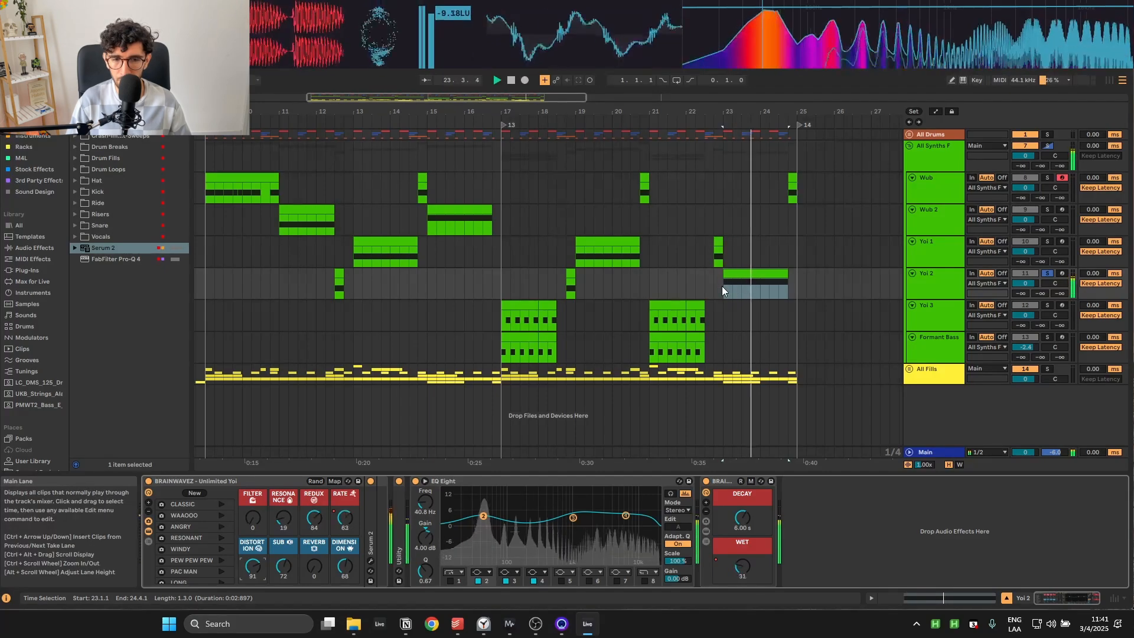
{"action": "key", "text": "space"}
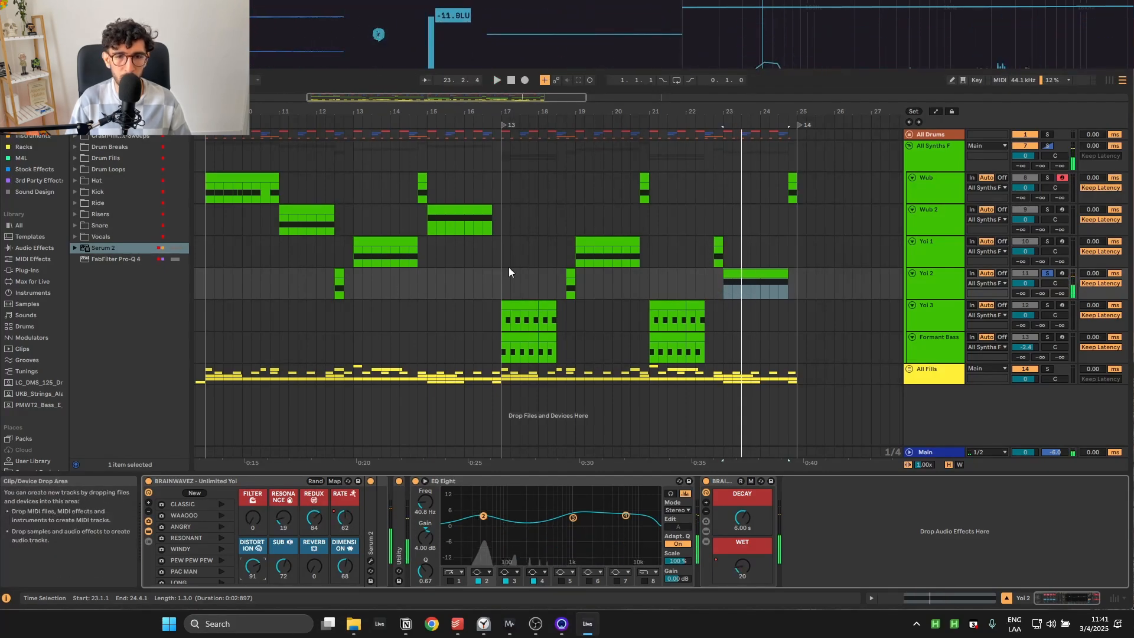
{"action": "left_click", "coordinate": [456, 296]}
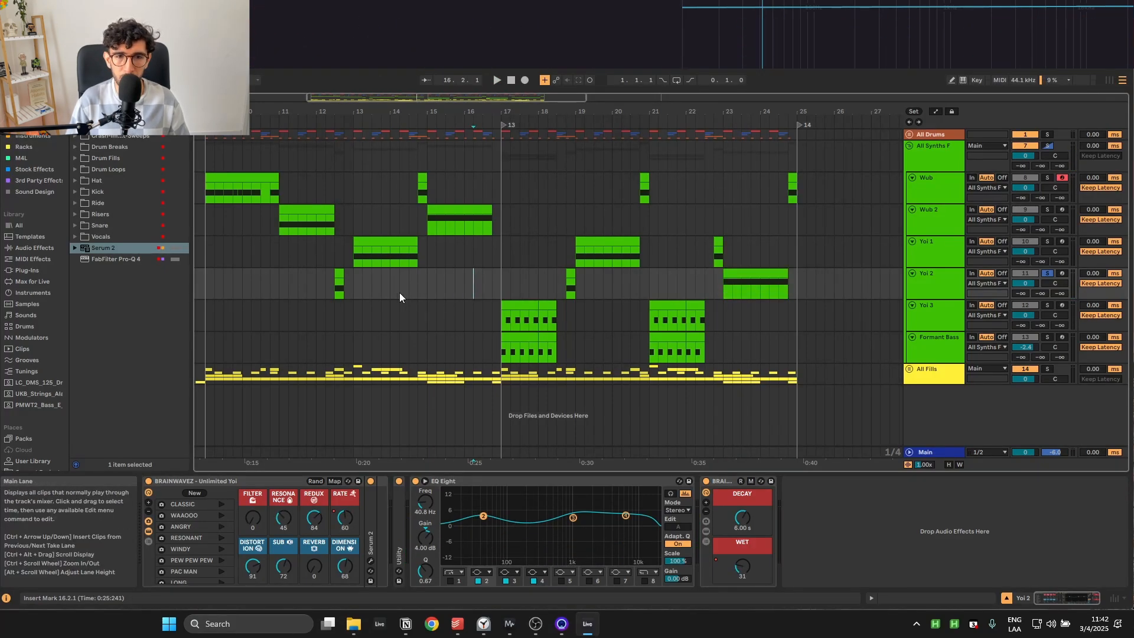
Step: Play the section from bar 17 unsoloed with Yoi 3 and Formant Bass together, and replay it with Yoi 3 soloed
{"action": "left_click", "coordinate": [503, 305]}
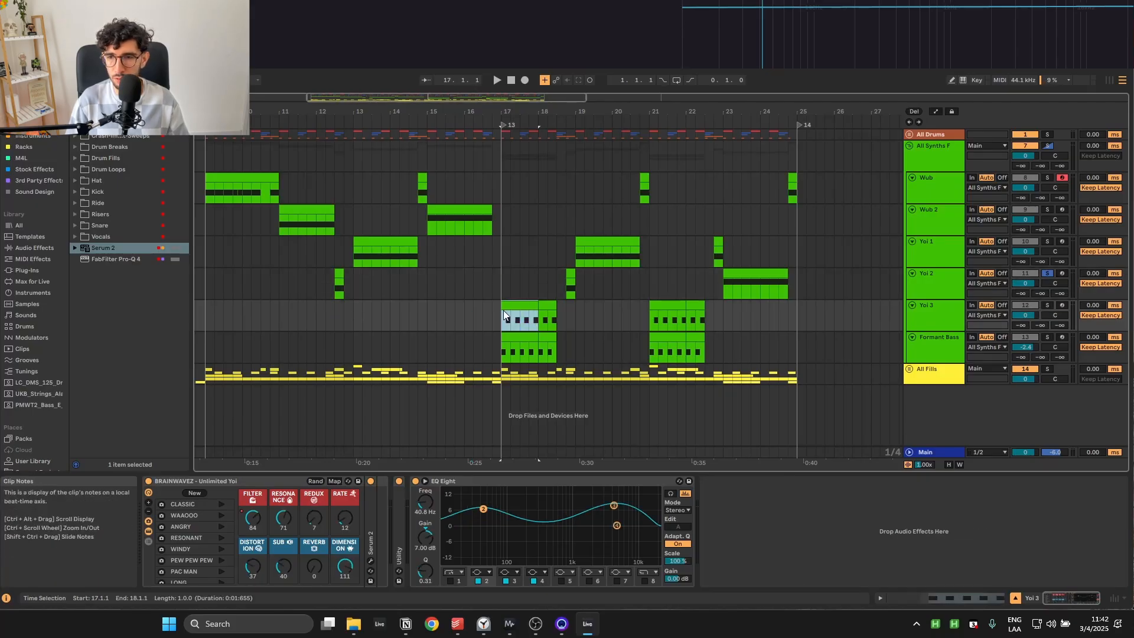
{"action": "key", "text": "space"}
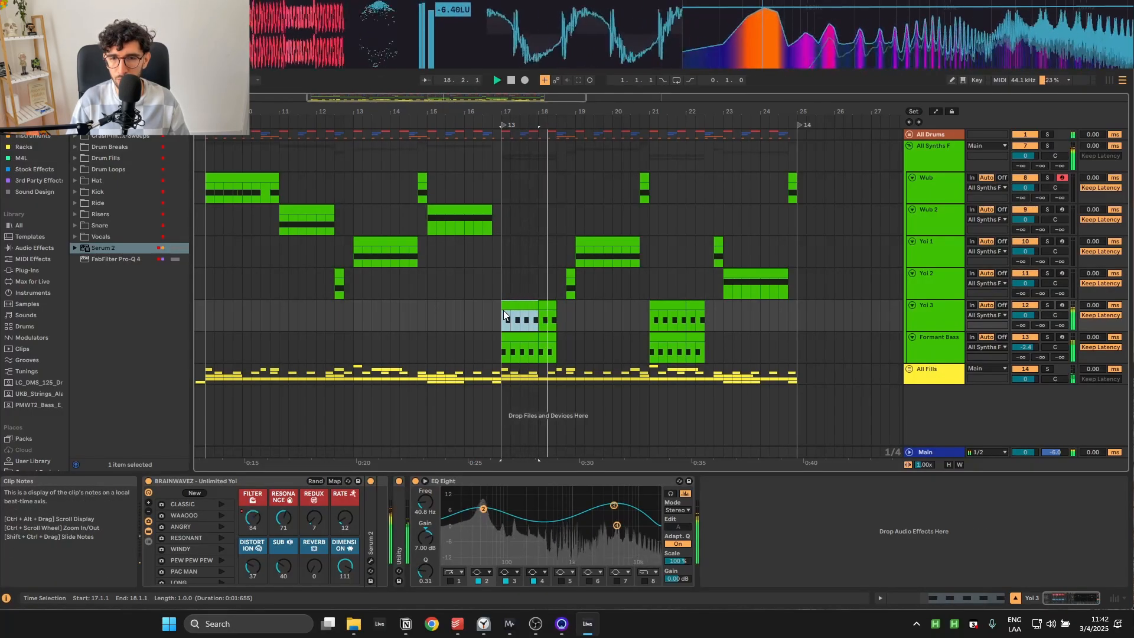
{"action": "key", "text": "space"}
{"action": "left_click", "coordinate": [503, 310]}
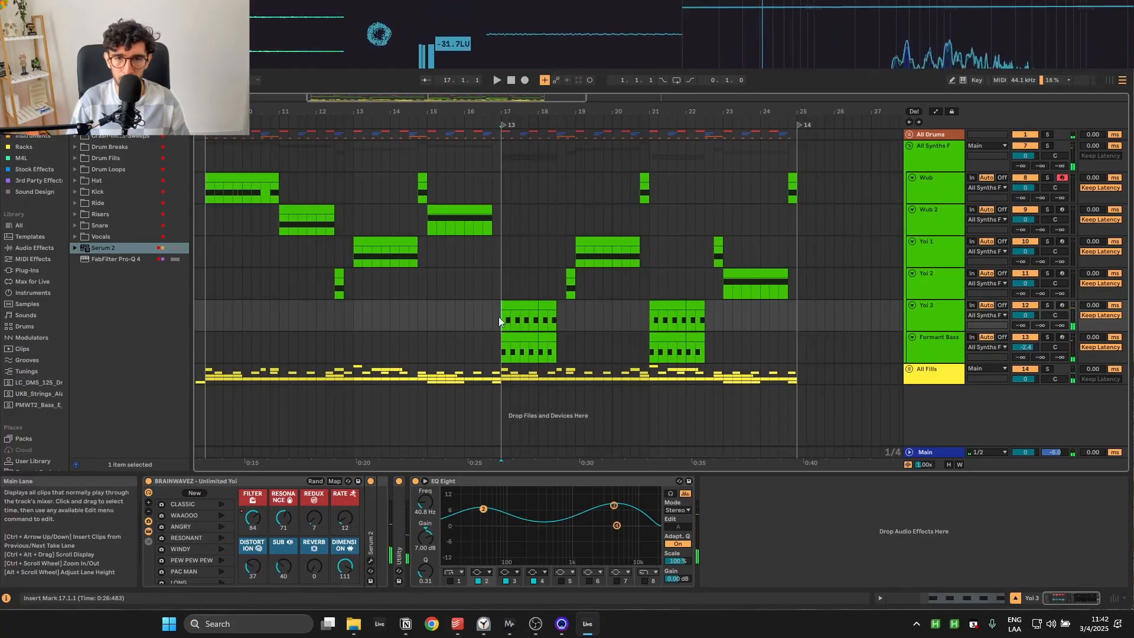
{"action": "key", "text": "space"}
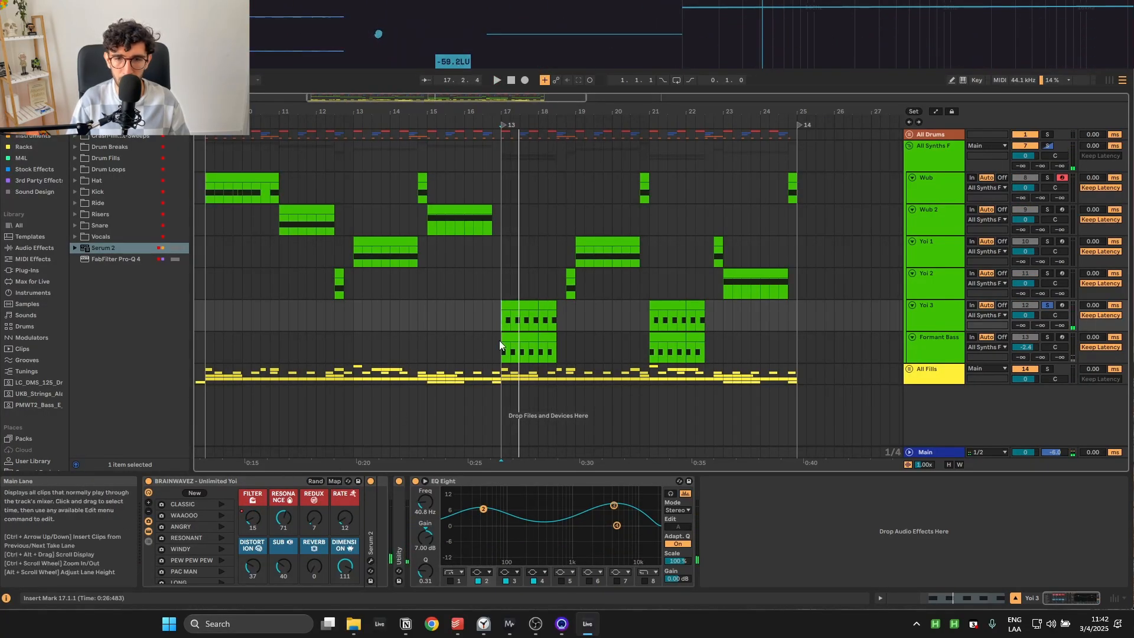
{"action": "key", "text": "space"}
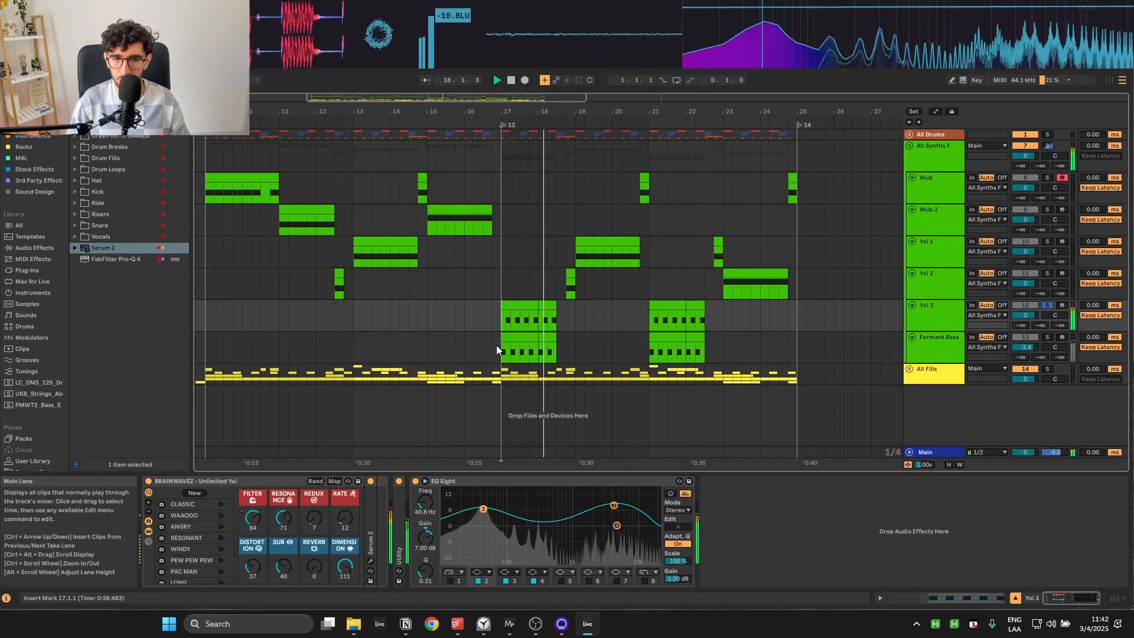
Step: Show the automation lanes, play the Yoi 3 clip at bar 17 to examine its FILTER automation, and hide the lanes again
{"action": "key", "text": "a"}
{"action": "left_click", "coordinate": [495, 345]}
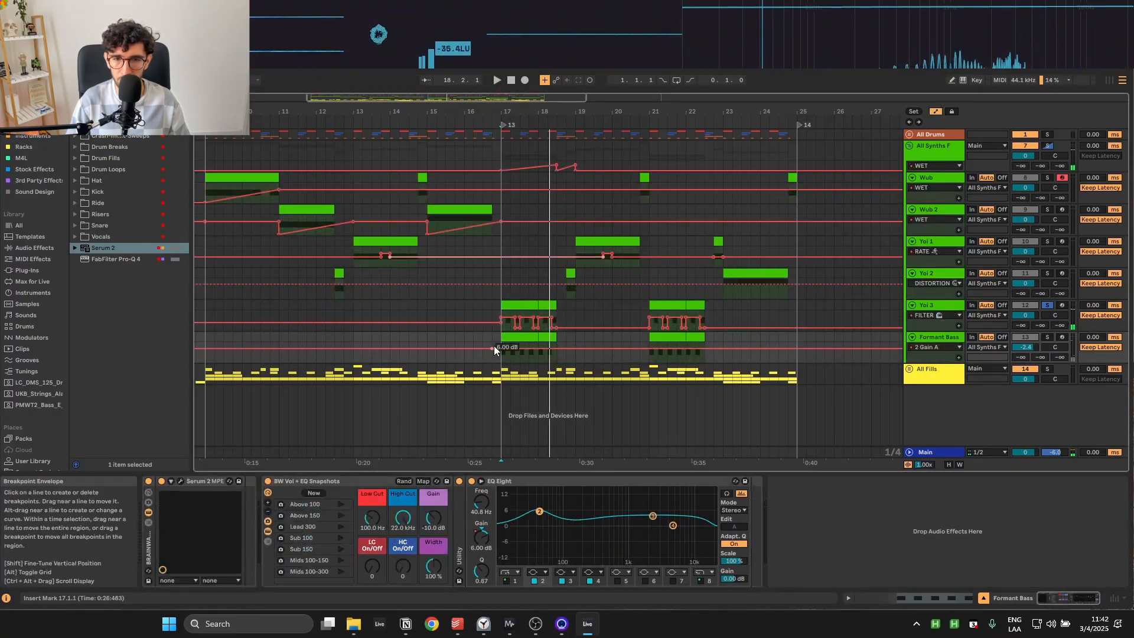
{"action": "left_click", "coordinate": [506, 303]}
{"action": "key", "text": "space"}
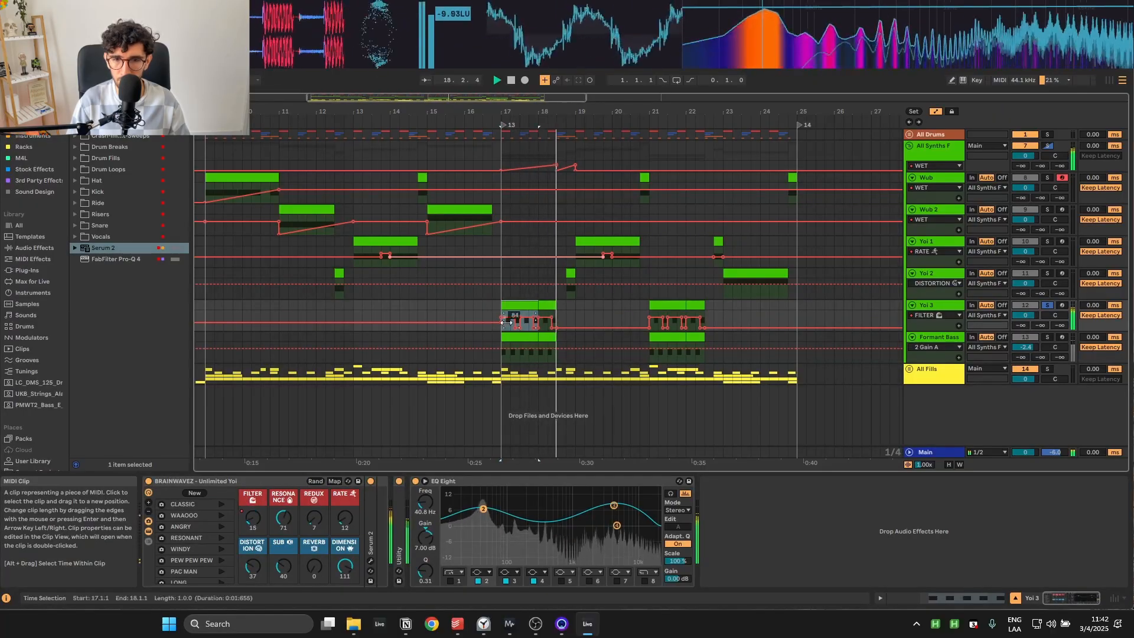
{"action": "key", "text": "a"}
Step: Solo the Formant Bass track, audition its clip at bar 17, and switch the selection and solo back to Yoi 3
{"action": "key", "text": "Down"}
{"action": "key", "text": "space"}
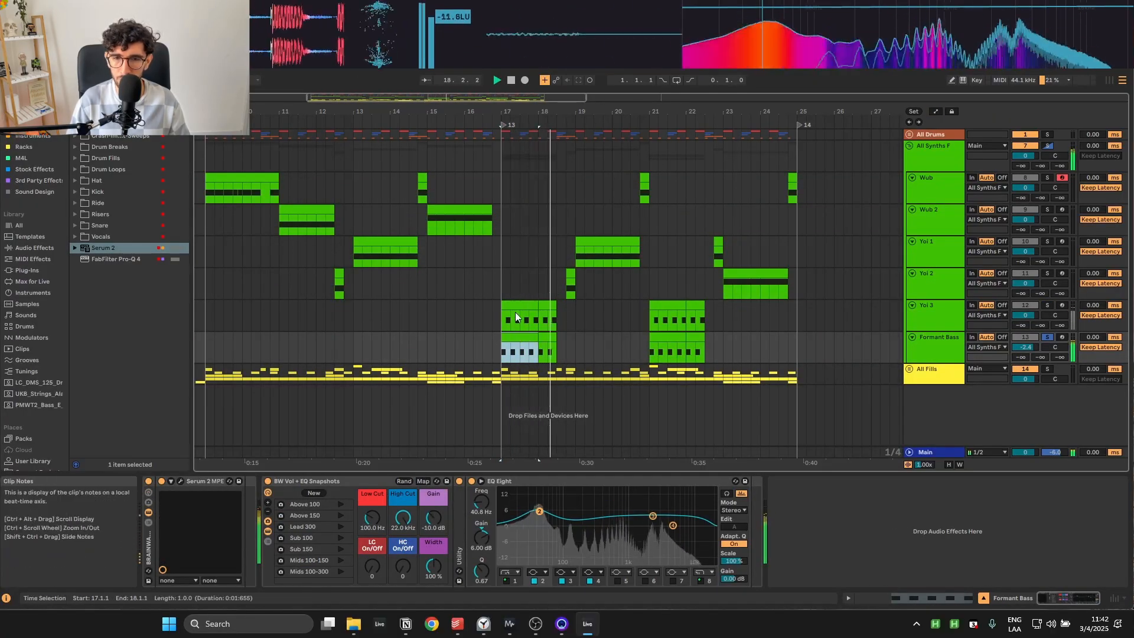
{"action": "key", "text": "Up"}
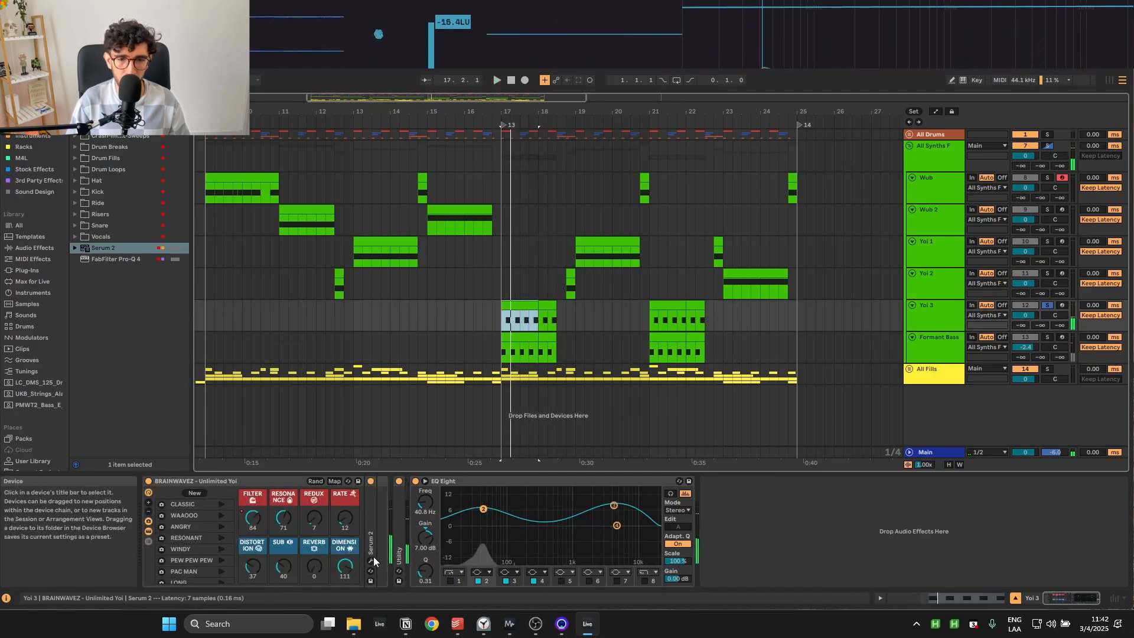
Step: Open the Yoi 3 Serum 2 patch, examine its LFO 1 envelope shape during playback, and close the plug-in window
{"action": "left_click", "coordinate": [370, 561]}
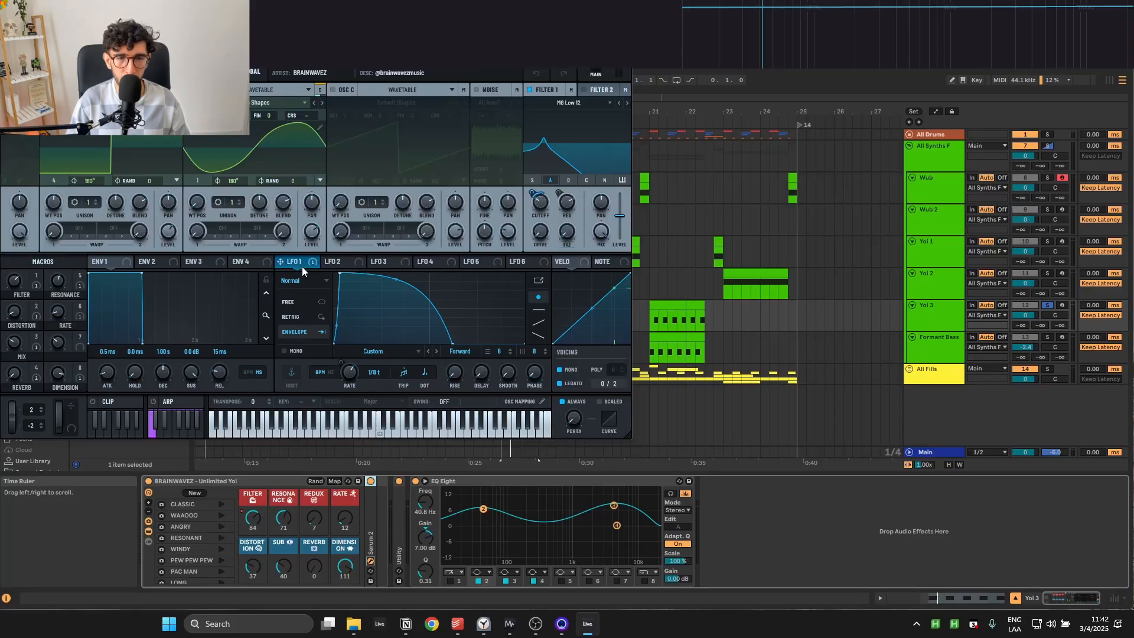
{"action": "key", "text": "space"}
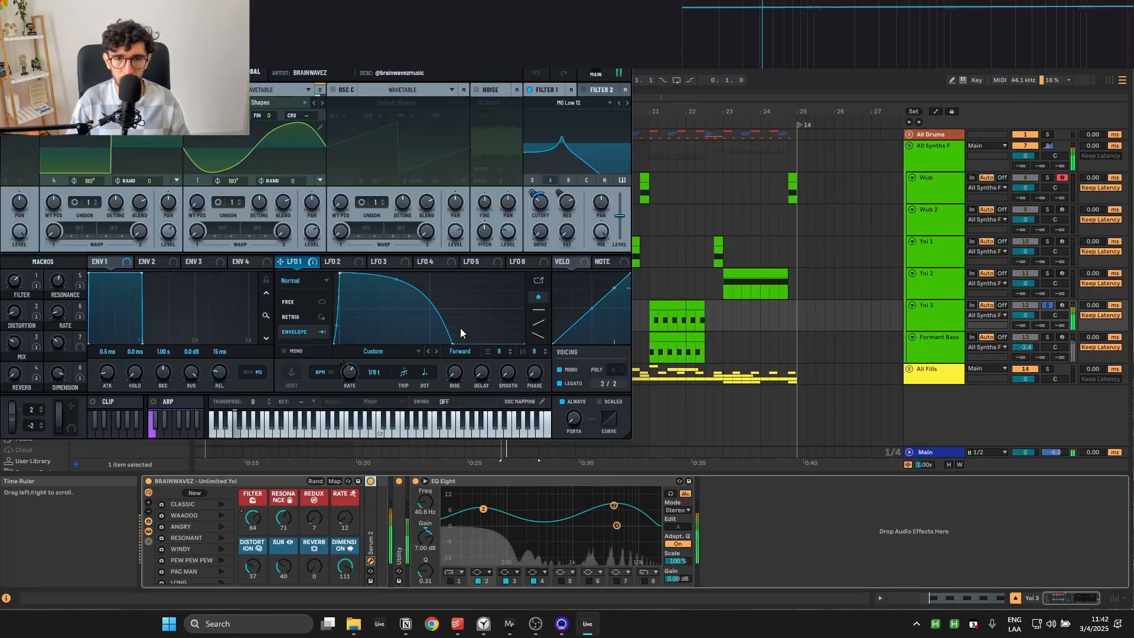
{"action": "key", "text": "space"}
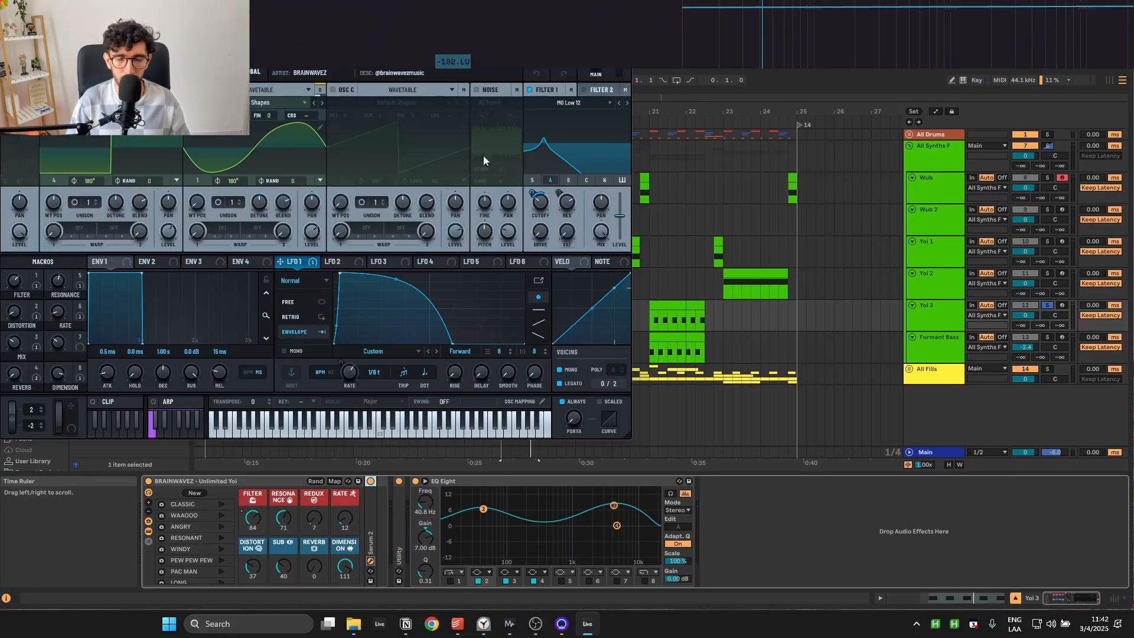
{"action": "left_click", "coordinate": [370, 561]}
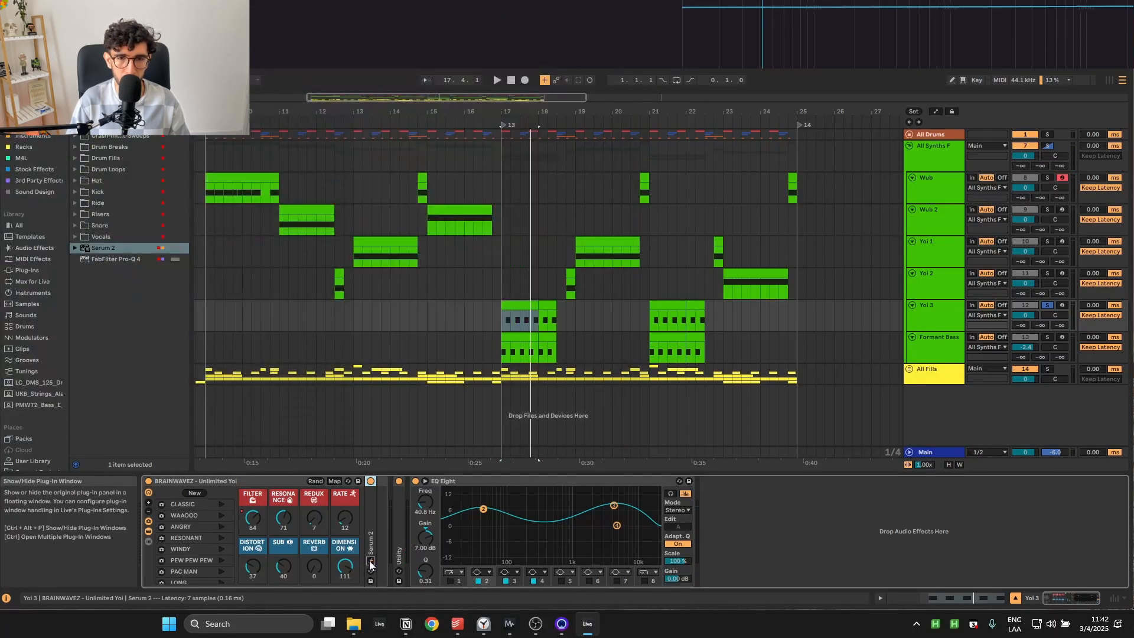
Step: Revisit the Yoi 1 and Wub 2 clips, check the automation lanes, and select and solo the Formant Bass clip at bar 17
{"action": "left_click", "coordinate": [369, 238]}
{"action": "left_click", "coordinate": [324, 211]}
{"action": "left_click", "coordinate": [363, 243]}
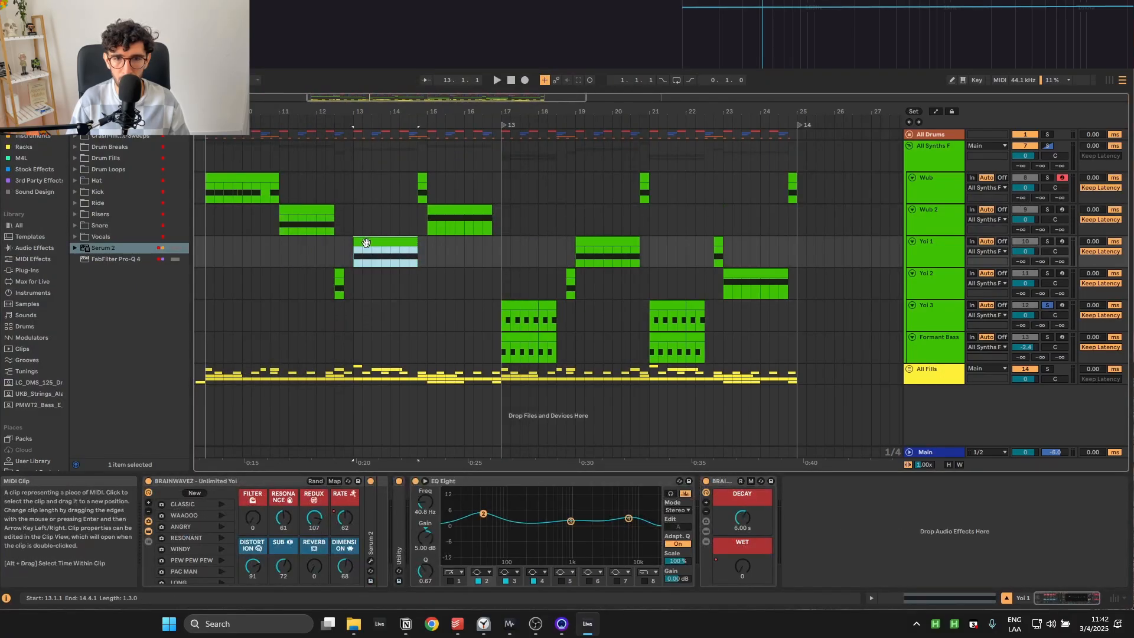
{"action": "key", "text": "a"}
{"action": "left_click", "coordinate": [517, 338]}
{"action": "key", "text": "a"}
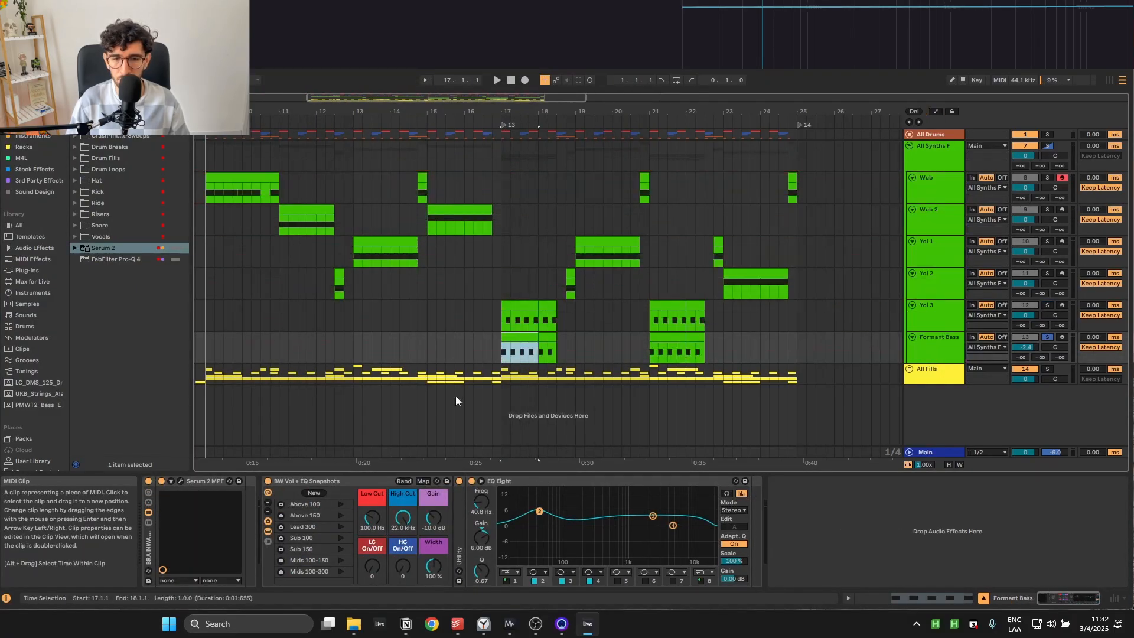
Step: Open the Formant Bass Serum 2 patch and audition it while examining its distortion, Formant-II filter and compressor effects
{"action": "left_click", "coordinate": [181, 481]}
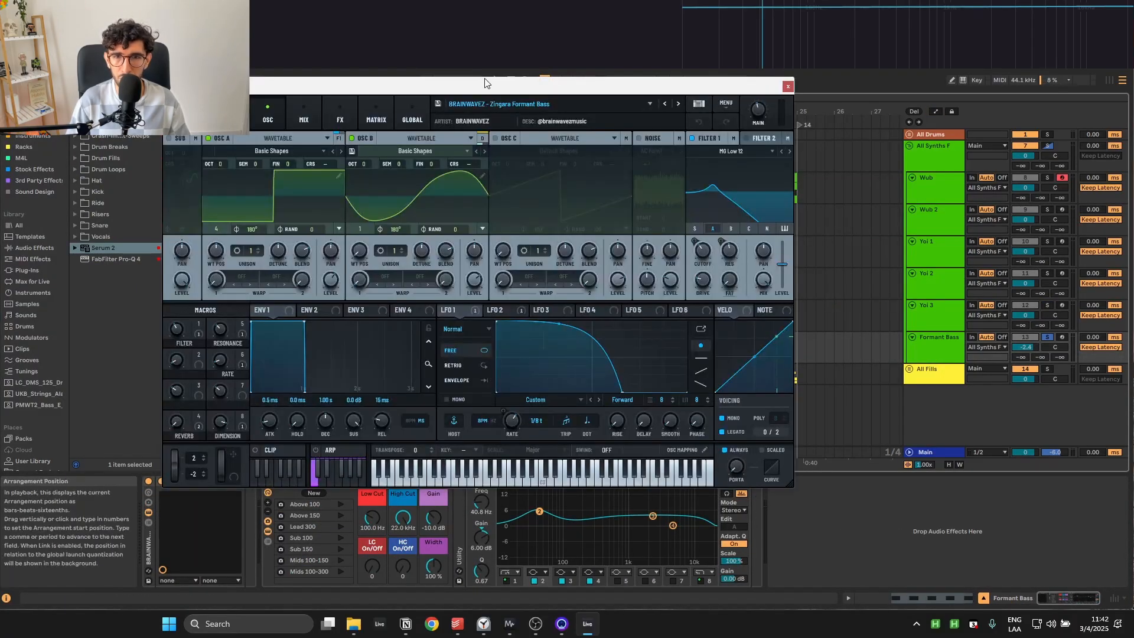
{"action": "left_click", "coordinate": [366, 130]}
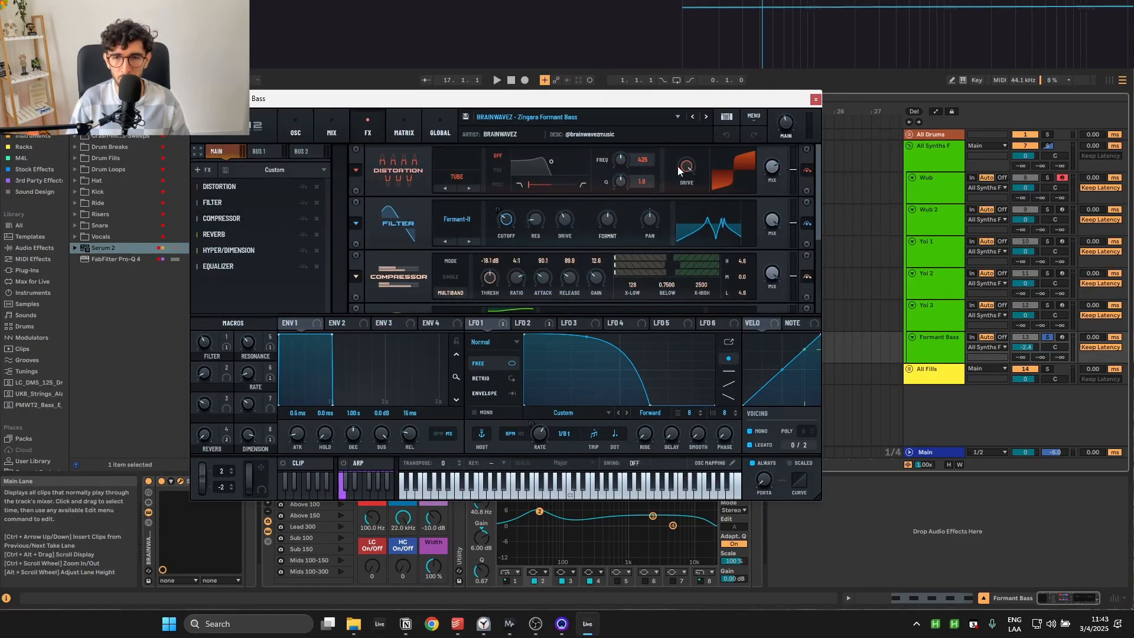
{"action": "key", "text": "space"}
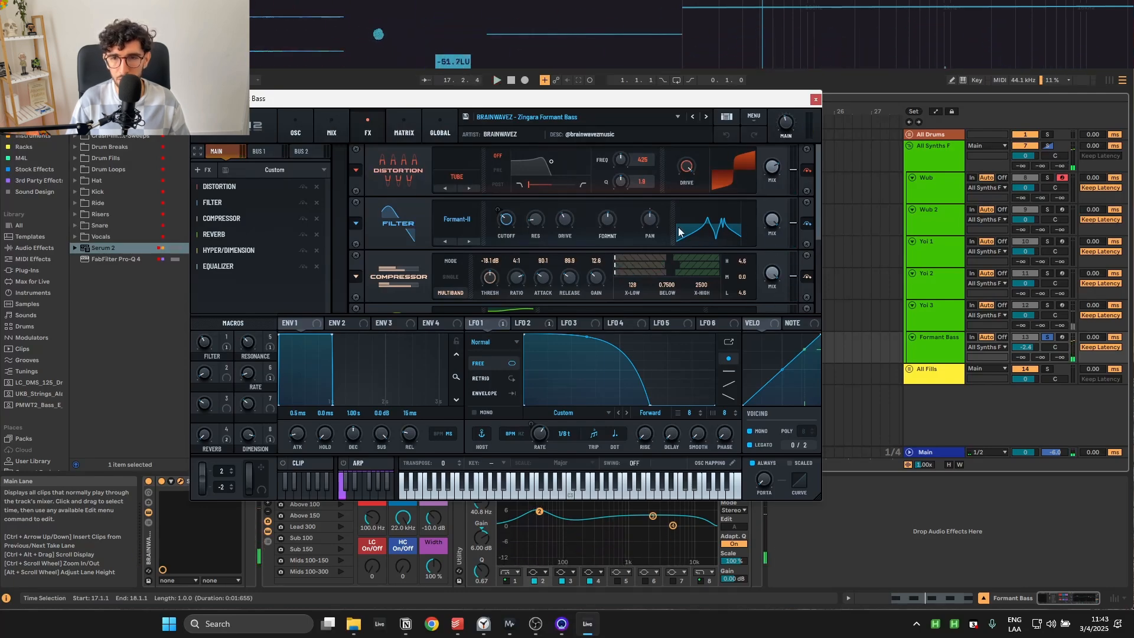
{"action": "key", "text": "space"}
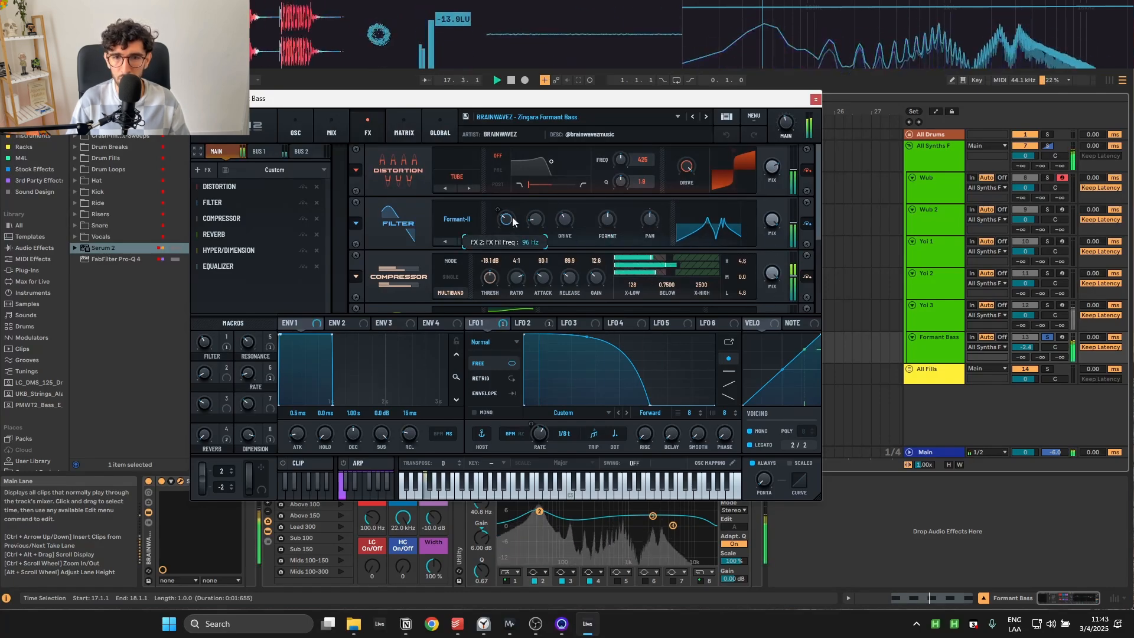
{"action": "key", "text": "space"}
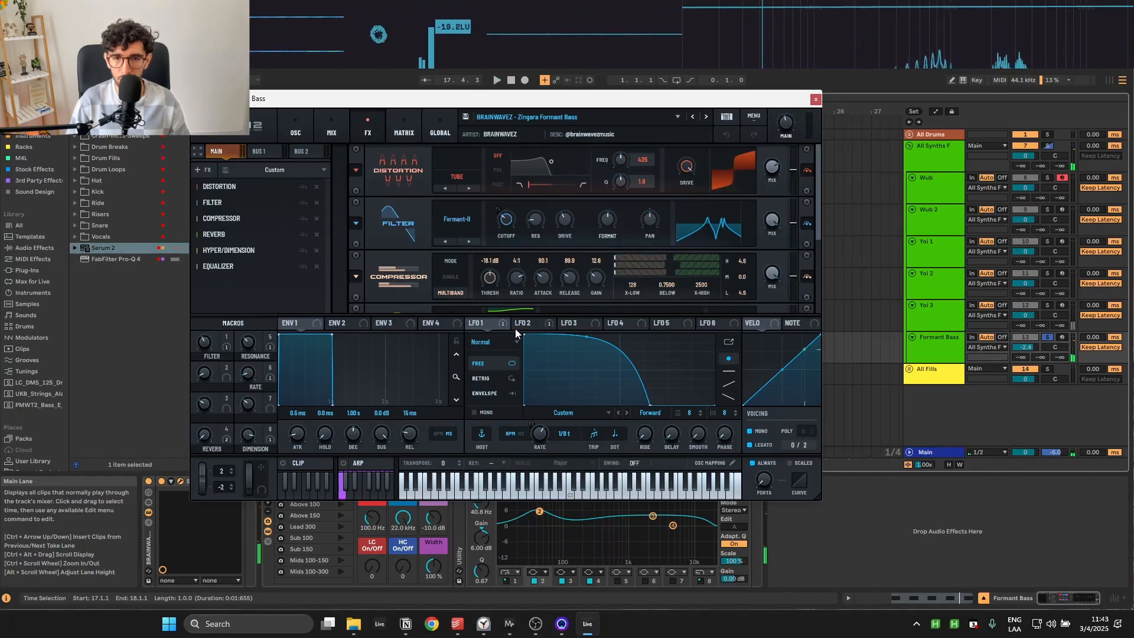
Step: Display LFO 2 and play the clip to examine how it modulates the Formant-II filter cutoff
{"action": "left_click", "coordinate": [530, 324]}
{"action": "mouse_move", "coordinate": [498, 214]}
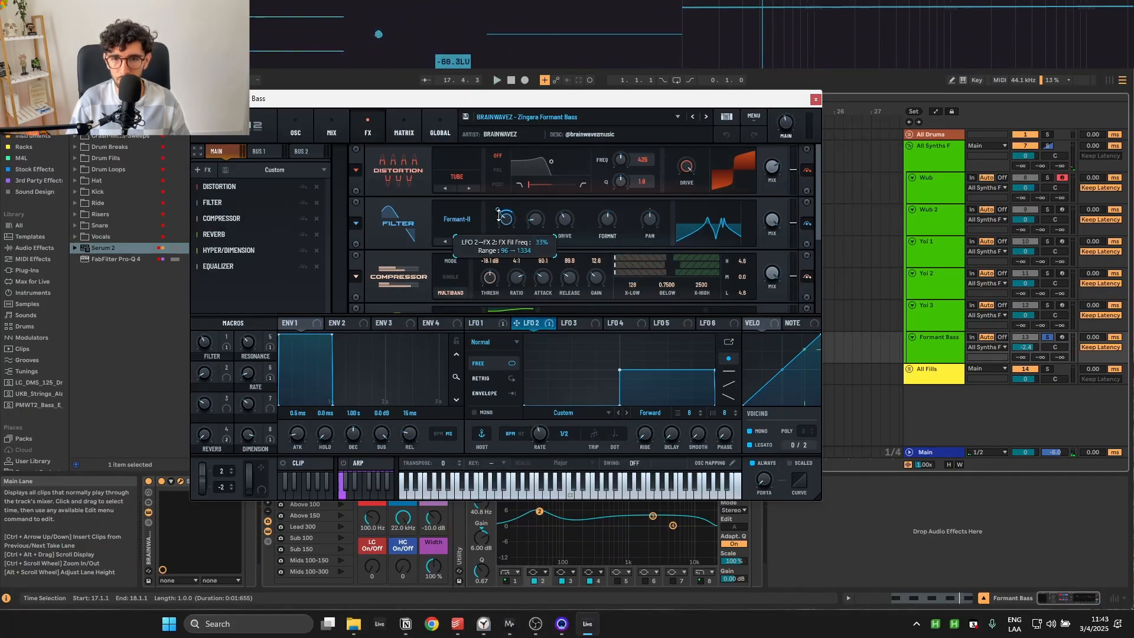
{"action": "key", "text": "space"}
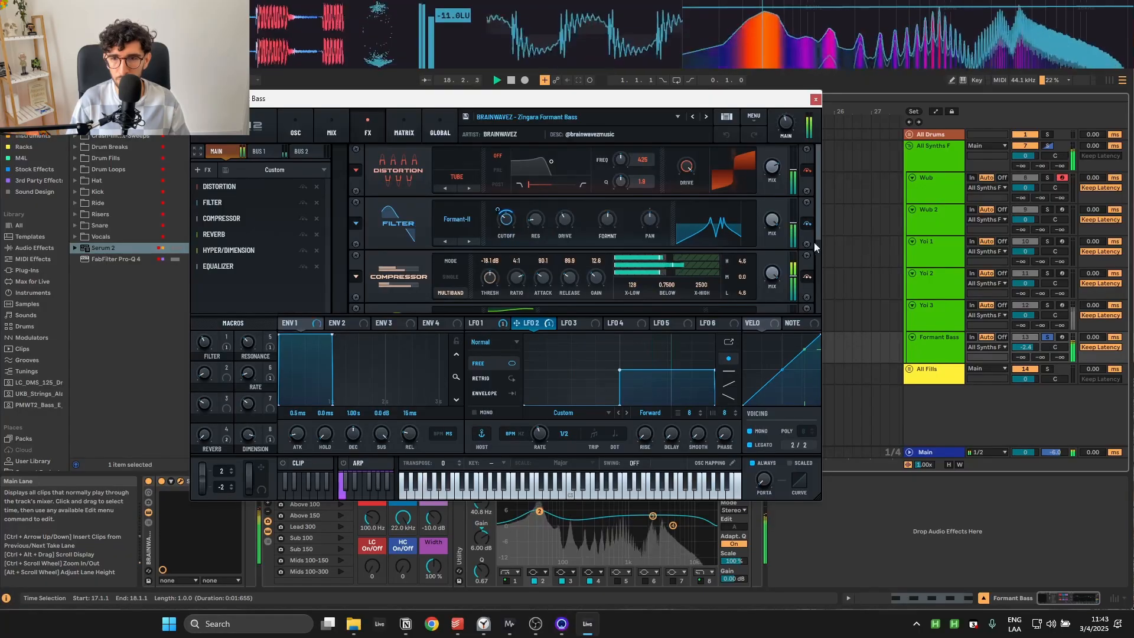
{"action": "key", "text": "space"}
{"action": "left_click", "coordinate": [519, 322]}
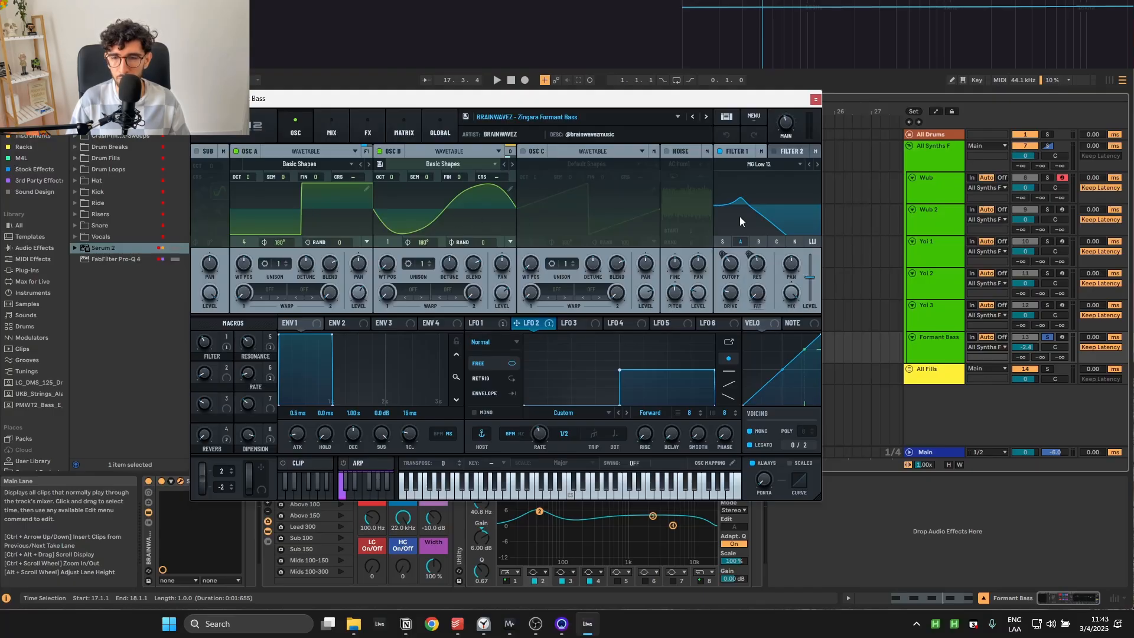
Step: Check the patch's mixer routing, and compare the sound with the distortion and filter effects toggled during playback
{"action": "left_click", "coordinate": [332, 127]}
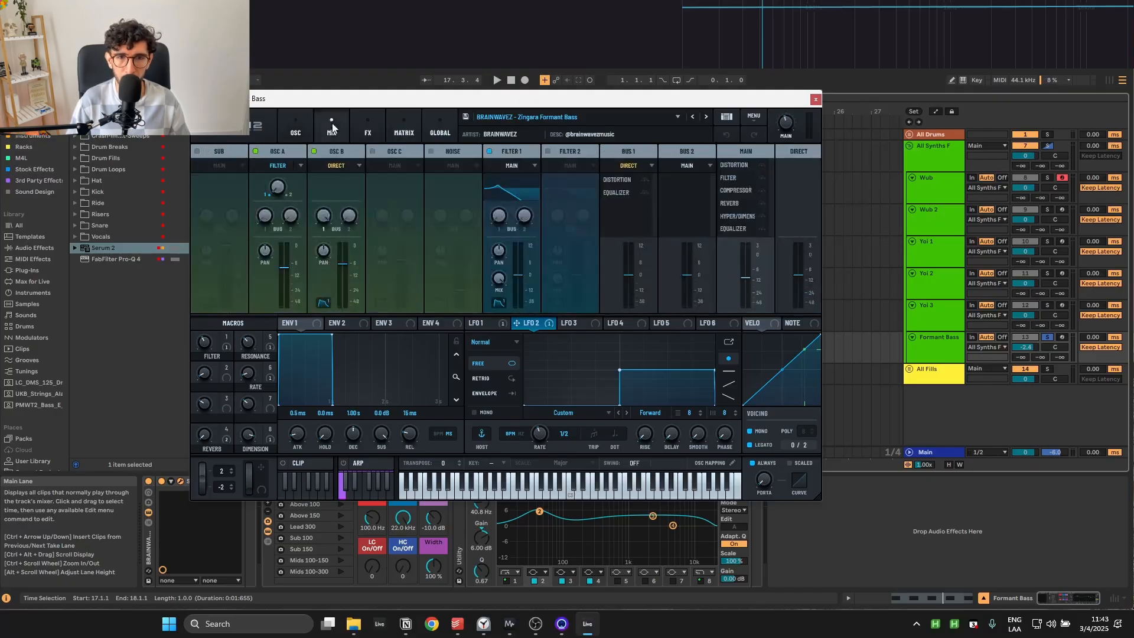
{"action": "left_click", "coordinate": [365, 130]}
{"action": "mouse_move", "coordinate": [817, 229]}
{"action": "left_mouse_down"}
{"action": "mouse_move", "coordinate": [834, 309]}
{"action": "mouse_move", "coordinate": [821, 219]}
{"action": "left_mouse_up"}
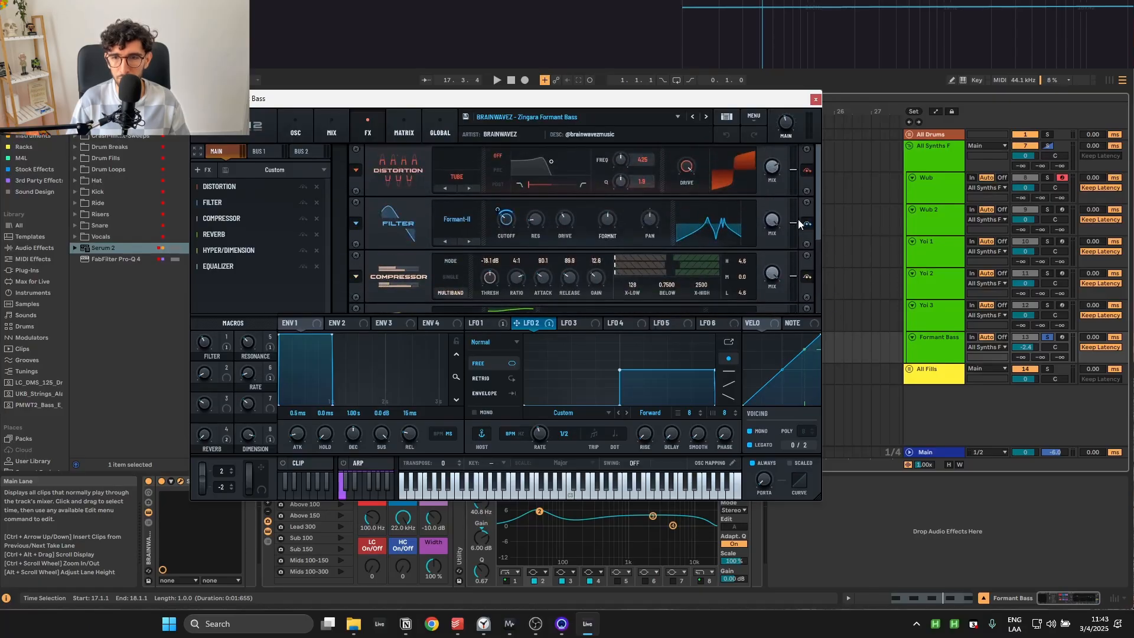
{"action": "left_click", "coordinate": [808, 171]}
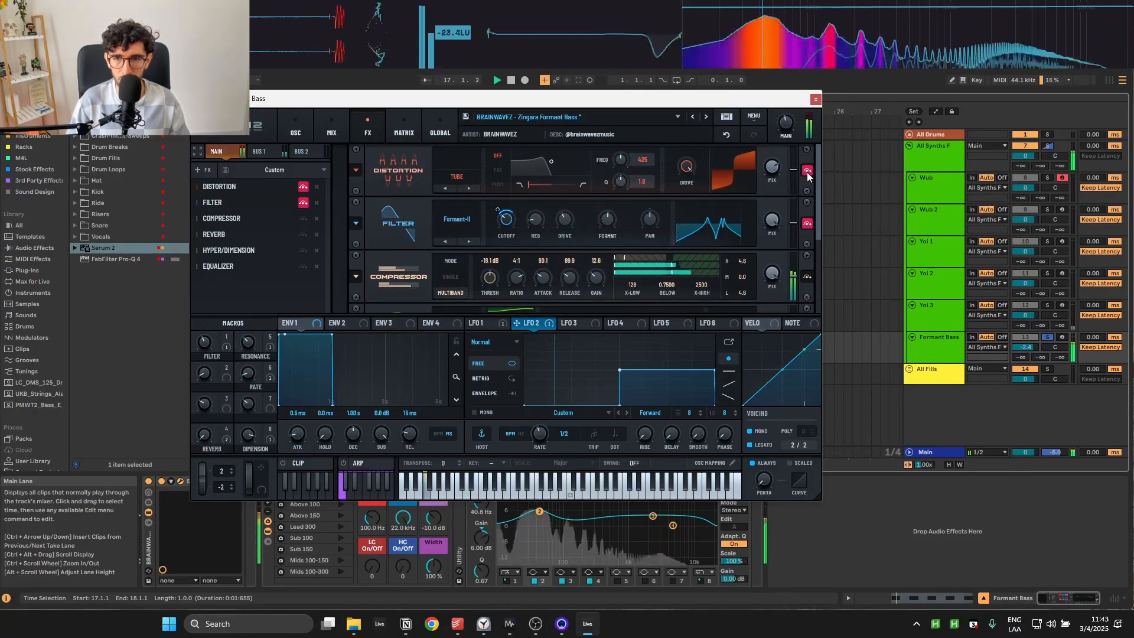
{"action": "left_click", "coordinate": [808, 171]}
{"action": "left_click", "coordinate": [808, 224]}
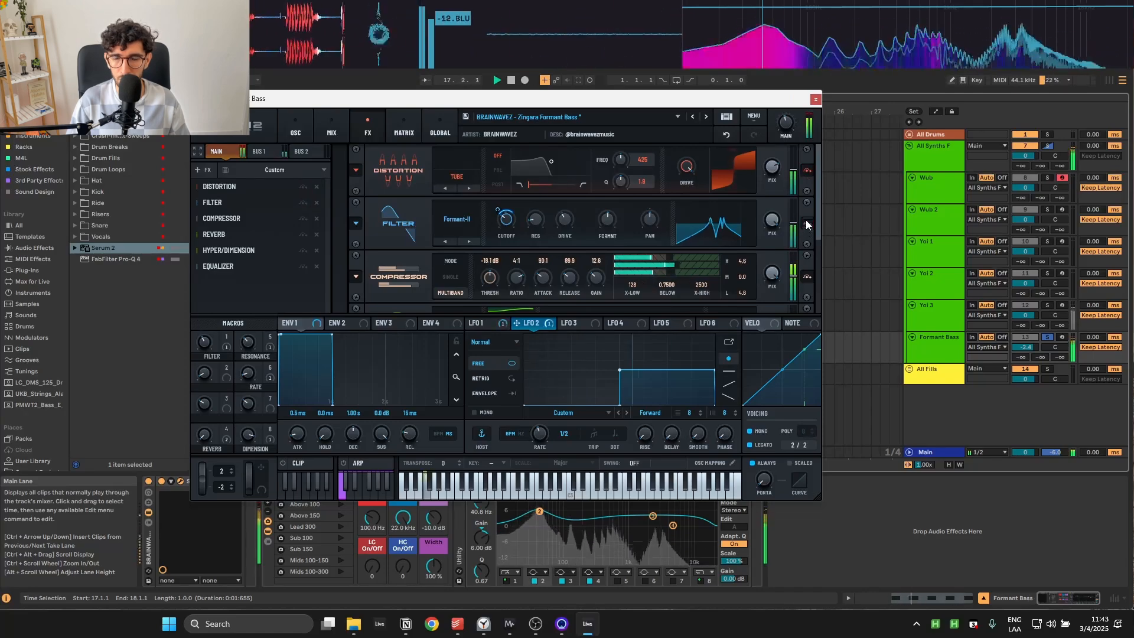
{"action": "left_click_drag", "start_coordinate": [816, 228], "coordinate": [820, 318]}
{"action": "key", "text": "space"}
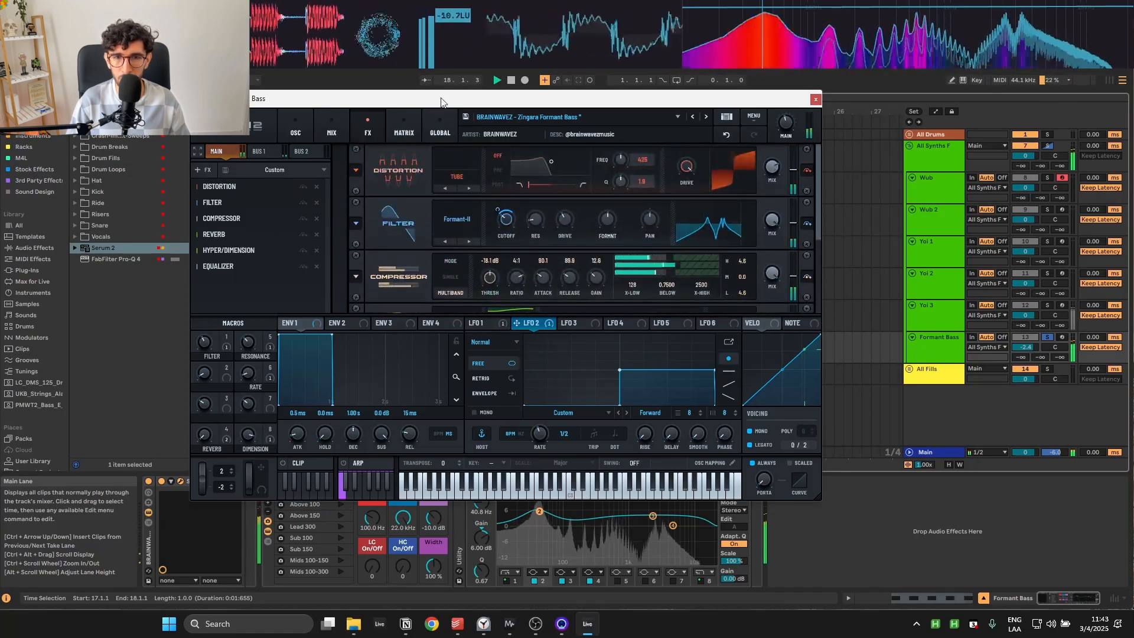
Step: Review the patch's oscillators, then close the Serum 2 window and unsolo the Formant Bass track
{"action": "left_click", "coordinate": [266, 154]}
{"action": "left_click", "coordinate": [226, 148]}
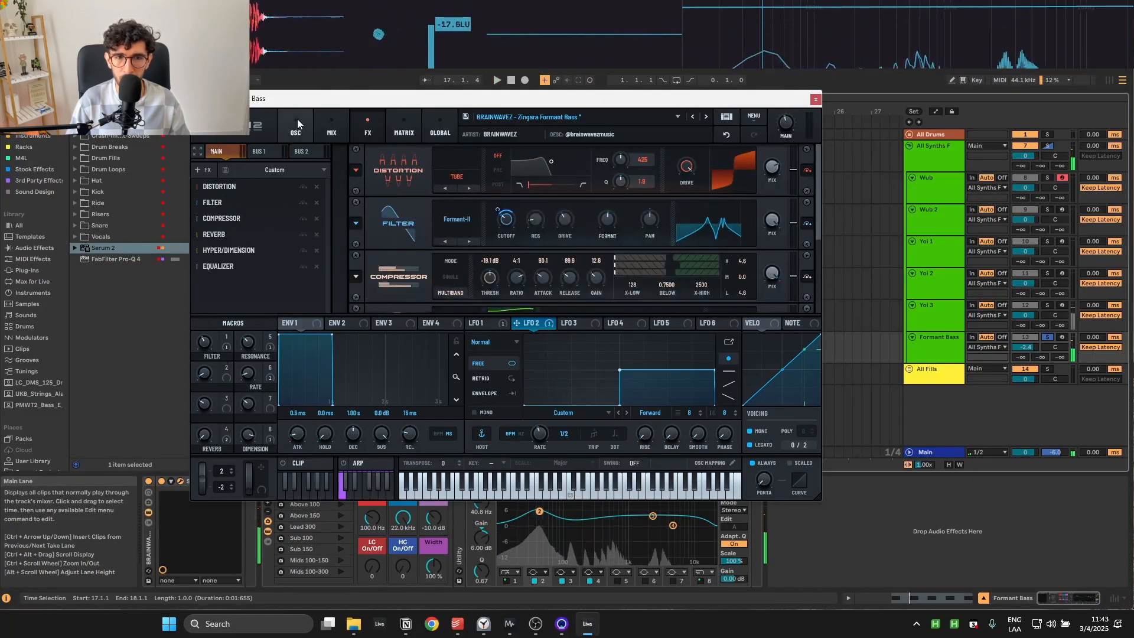
{"action": "left_click", "coordinate": [300, 120]}
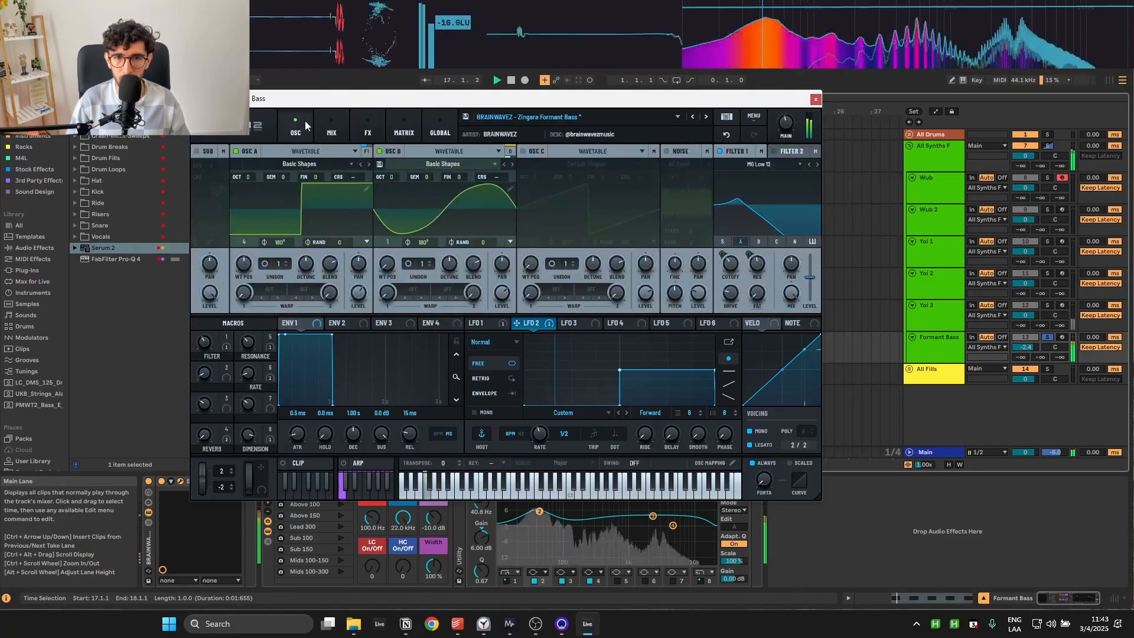
{"action": "left_click", "coordinate": [816, 99]}
{"action": "left_click", "coordinate": [936, 346]}
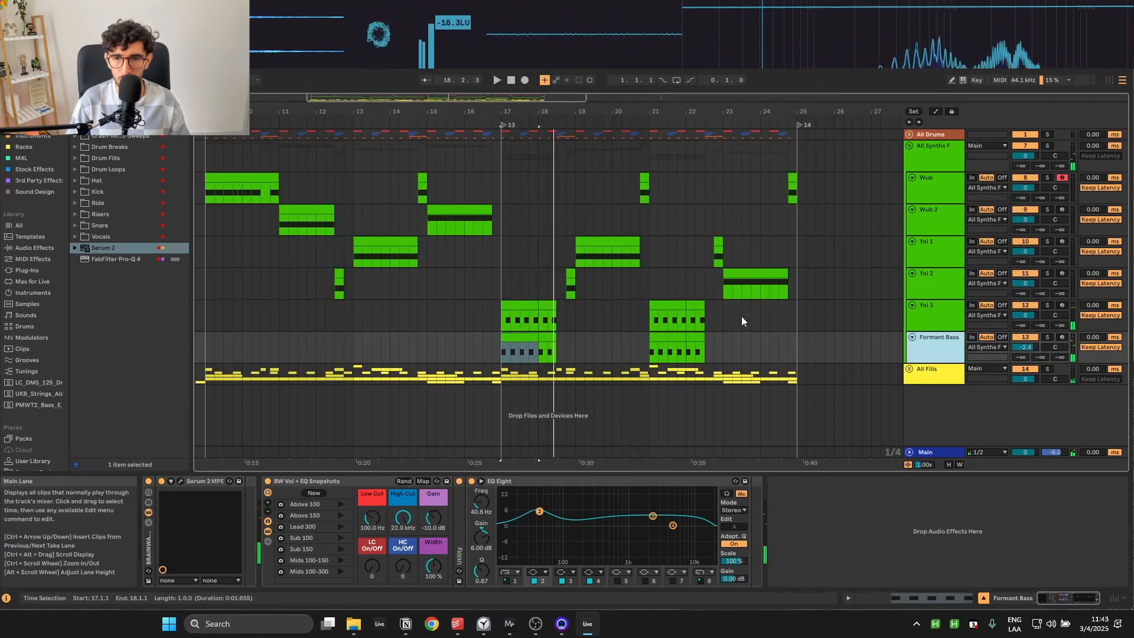
Step: Play the bar 17 section with all tracks sounding, and fold all the synth tracks
{"action": "key", "text": "space"}
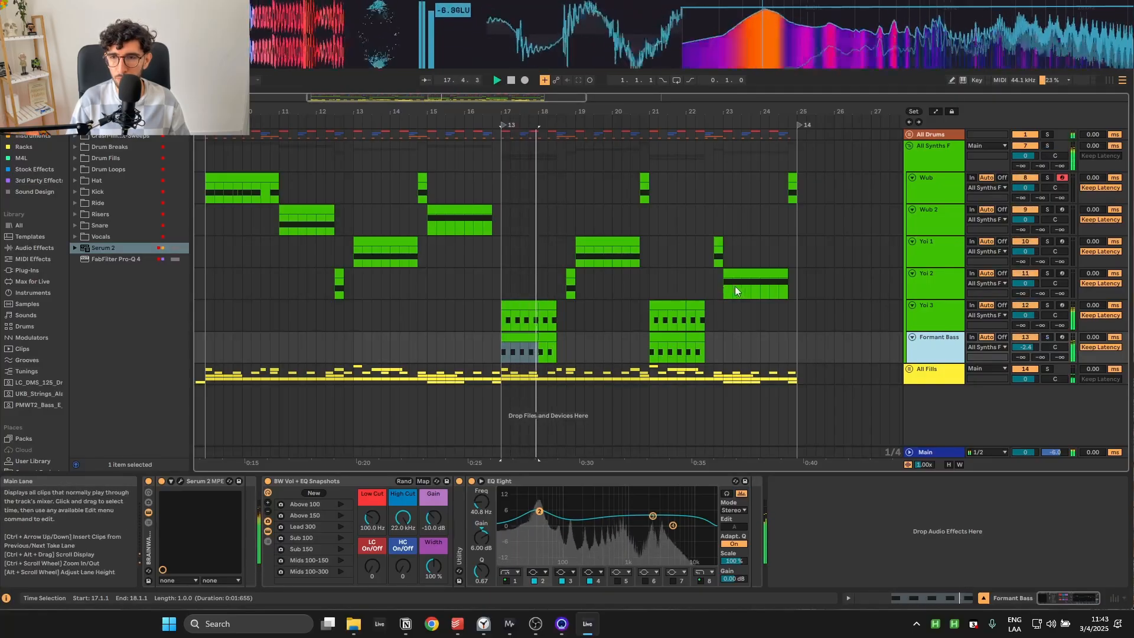
{"action": "left_click", "coordinate": [912, 176], "text": "alt"}
{"action": "key", "text": "space"}
{"action": "left_click", "coordinate": [636, 182]}
{"action": "scroll", "coordinate": [635, 182], "scroll_direction": "down", "scroll_amount": 3}
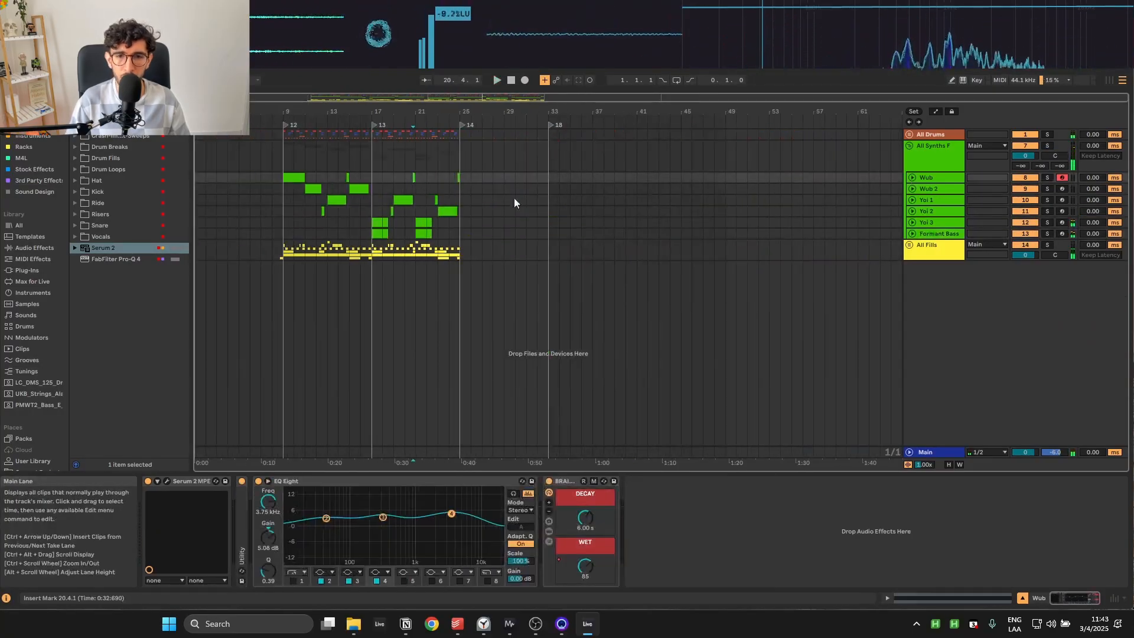
{"action": "scroll", "coordinate": [248, 227], "scroll_direction": "up", "scroll_amount": 2}
Step: Expand the All Fills group and unfold all of its tracks
{"action": "left_click", "coordinate": [312, 249]}
{"action": "left_click", "coordinate": [910, 244]}
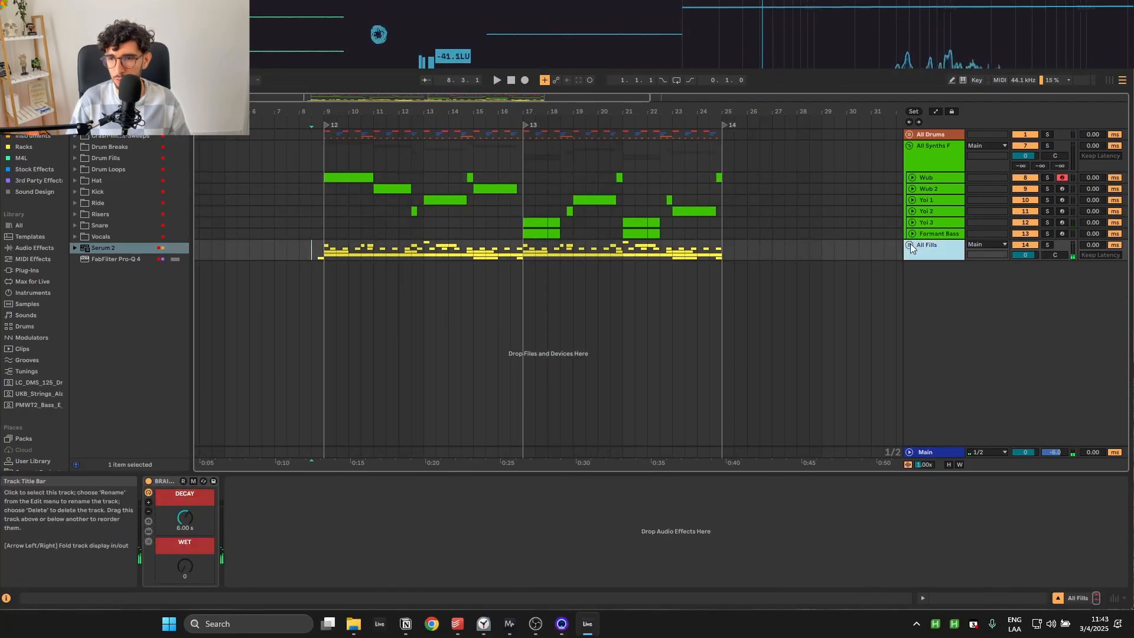
{"action": "left_click", "coordinate": [913, 276], "text": "alt"}
{"action": "left_click", "coordinate": [924, 283]}
Step: Solo the Trumpet Fill track and audition its clip at bar 13
{"action": "left_click_drag", "start_coordinate": [429, 283], "coordinate": [421, 283]}
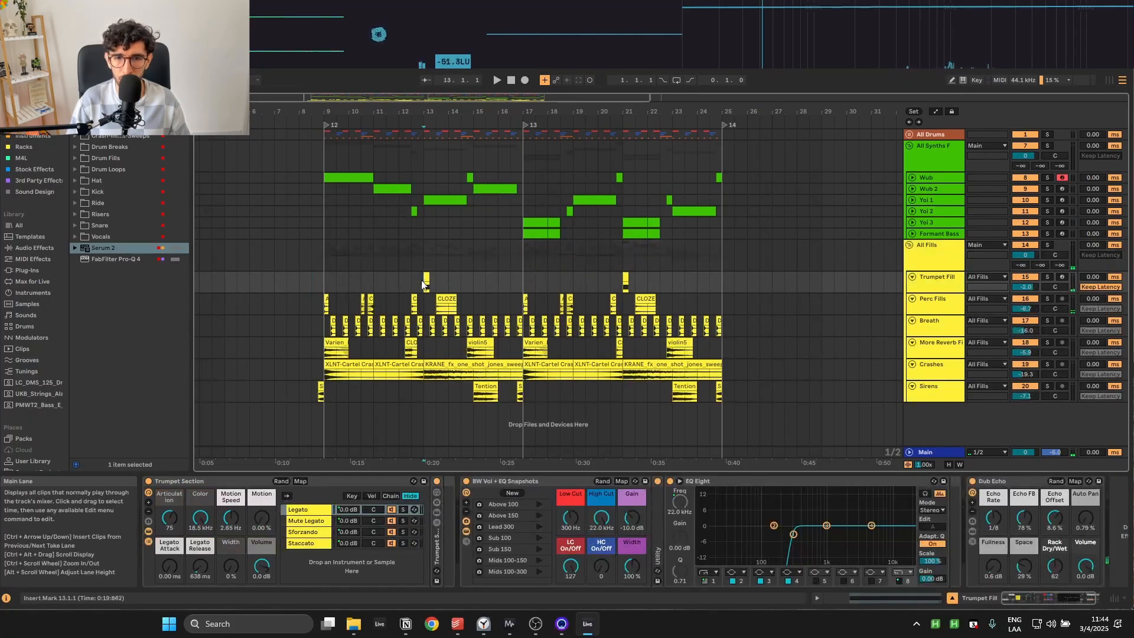
{"action": "left_click", "coordinate": [1047, 277]}
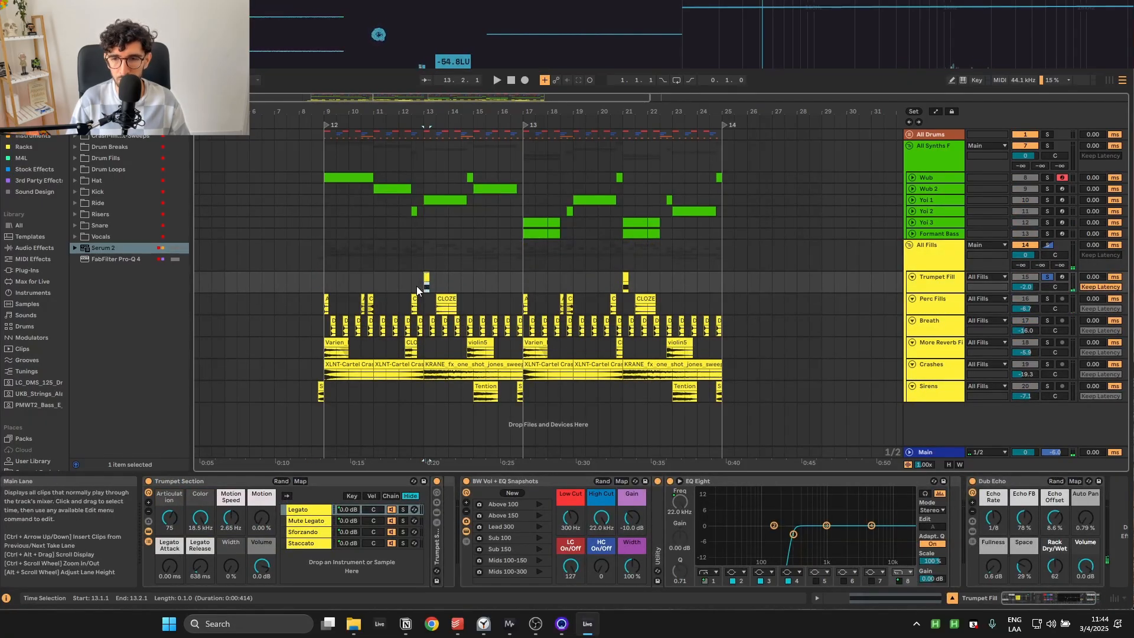
{"action": "key", "text": "space"}
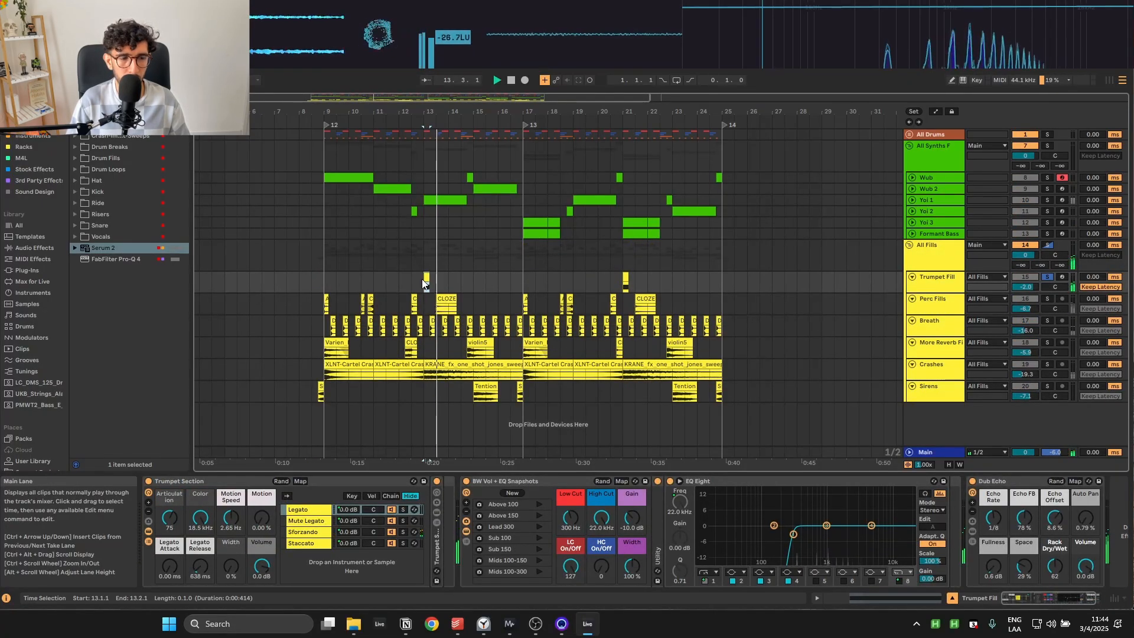
Step: Solo the Perc Fills track and audition its clips from bar 9 through the CLOZEE clip after bar 13
{"action": "left_click", "coordinate": [326, 301]}
{"action": "key", "text": "s"}
{"action": "key", "text": "space"}
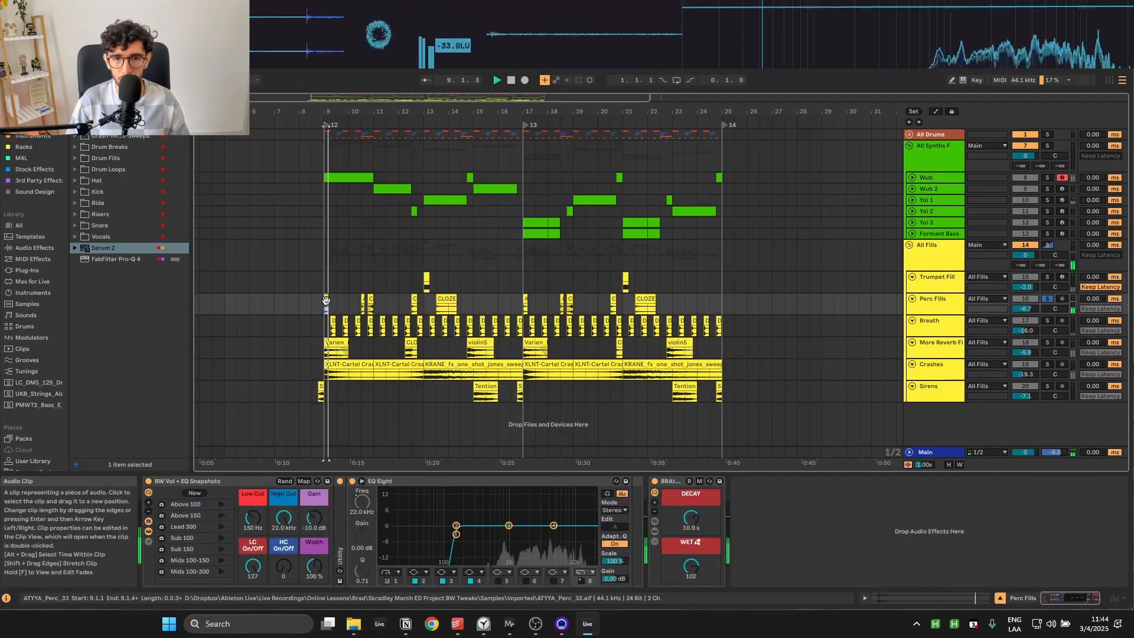
{"action": "left_click", "coordinate": [364, 300]}
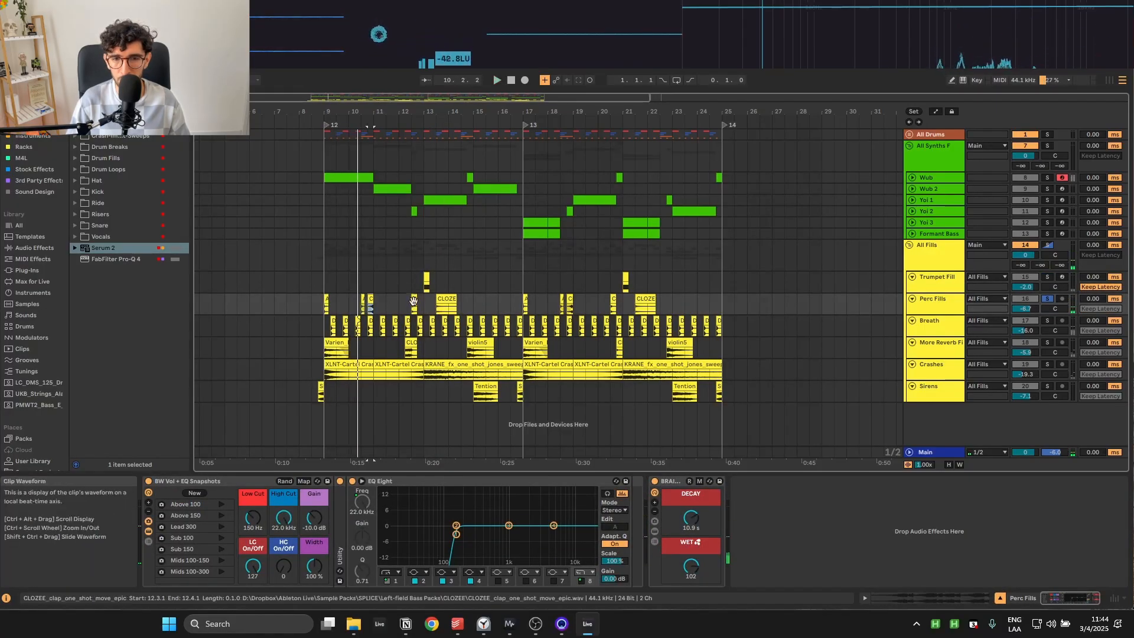
{"action": "key", "text": "space"}
{"action": "left_click", "coordinate": [445, 298]}
{"action": "key", "text": "space"}
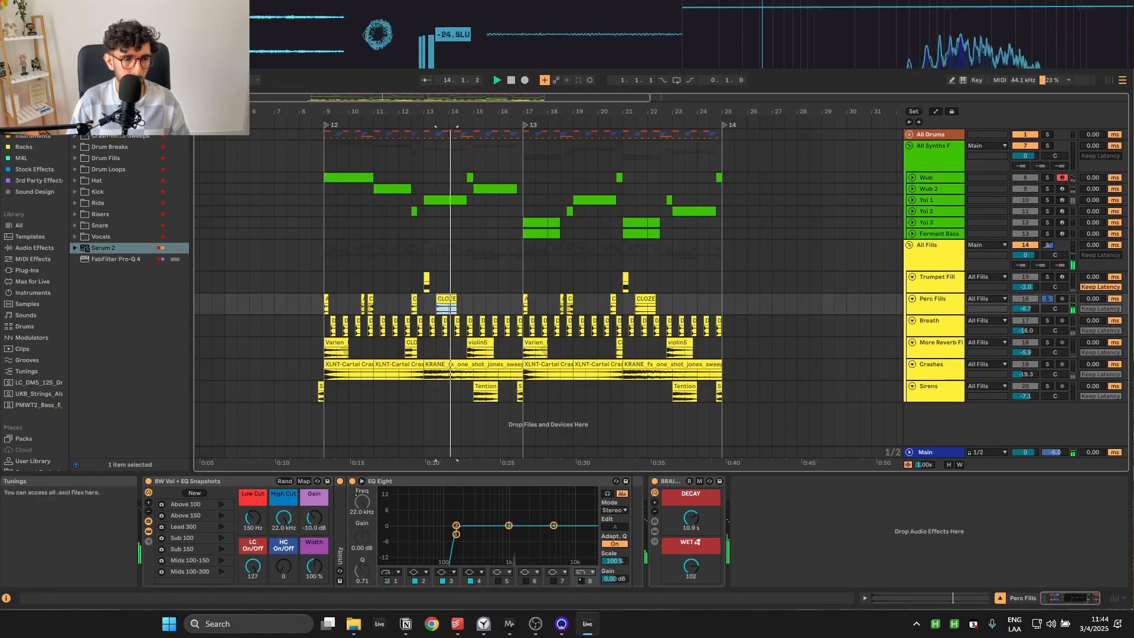
Step: Solo the Breath track and audition its one-shots from the first clip in bar 9
{"action": "left_click", "coordinate": [334, 322]}
{"action": "key", "text": "s"}
{"action": "key", "text": "space"}
{"action": "key", "text": "space"}
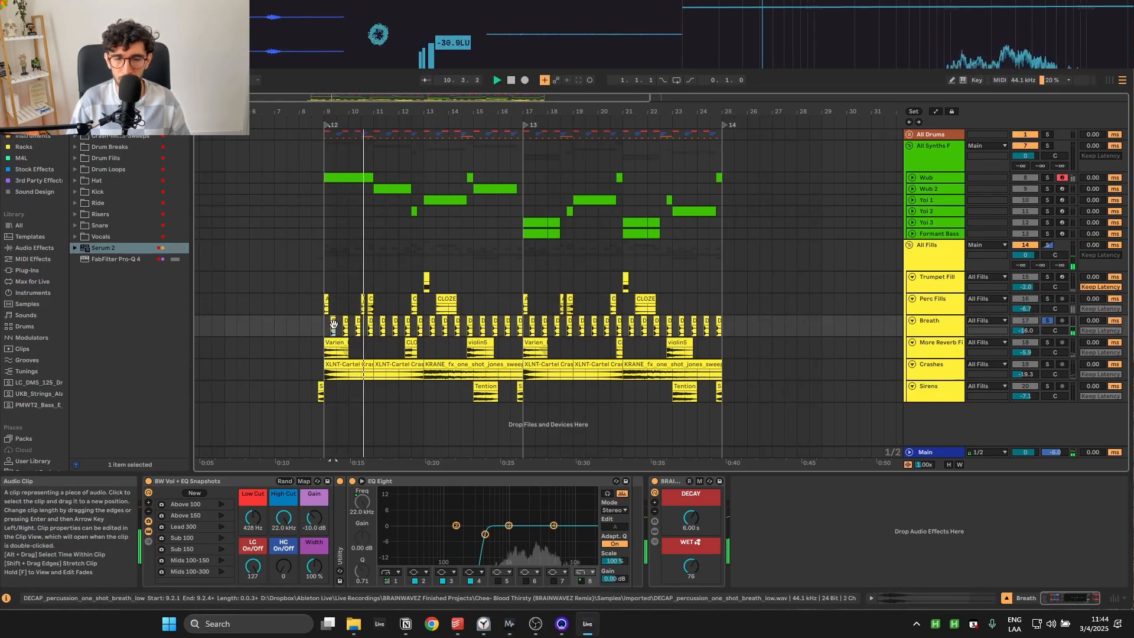
Step: Solo the More Reverb Fills track and audition its Varien brass clip at bar 9
{"action": "left_click", "coordinate": [337, 347]}
{"action": "key", "text": "s"}
{"action": "key", "text": "space"}
{"action": "key", "text": "space"}
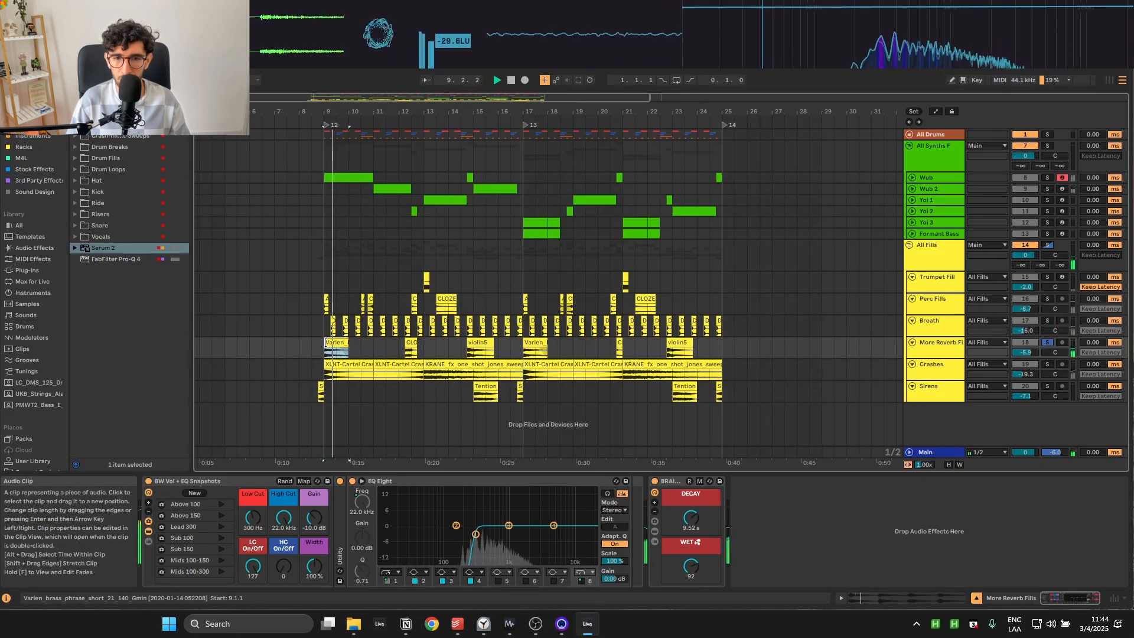
{"action": "left_click", "coordinate": [530, 340]}
Step: Solo the Crashes track and audition its crash and sweep clips, including the reversed crash at bar 19
{"action": "left_click", "coordinate": [447, 362]}
{"action": "key", "text": "s"}
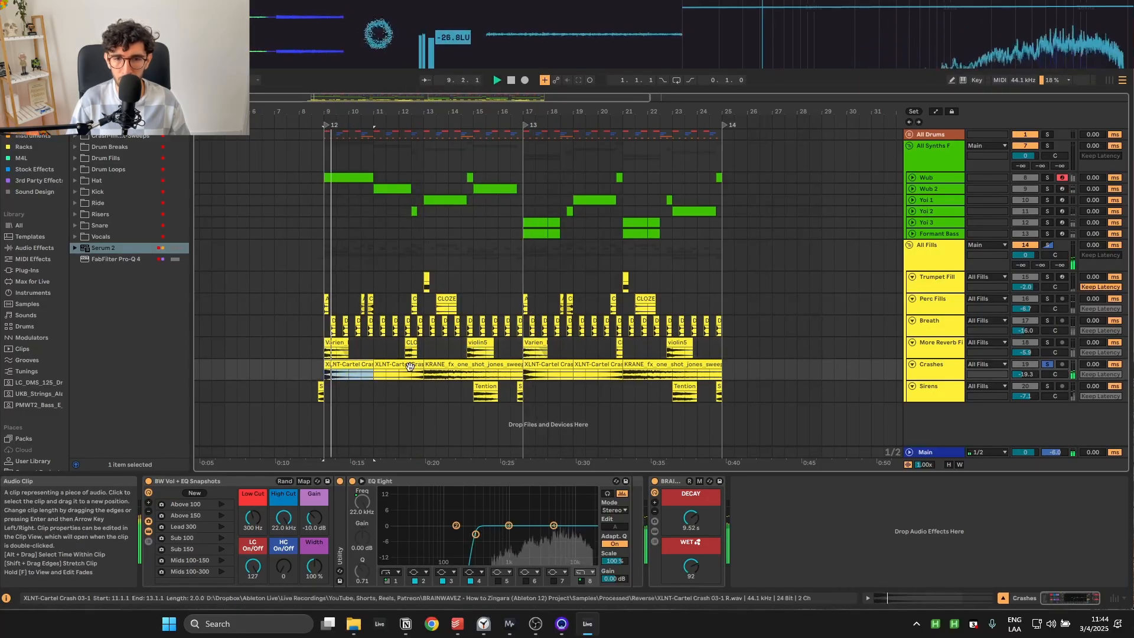
{"action": "key", "text": "space"}
{"action": "key", "text": "space"}
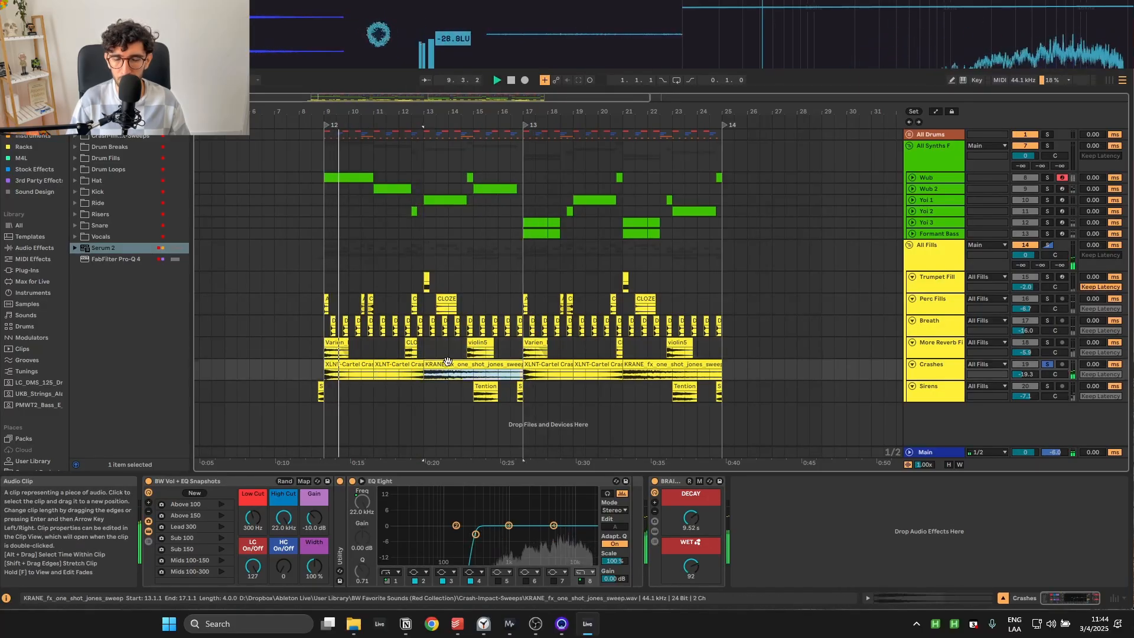
{"action": "left_click", "coordinate": [580, 362]}
{"action": "key", "text": "space"}
{"action": "key", "text": "space"}
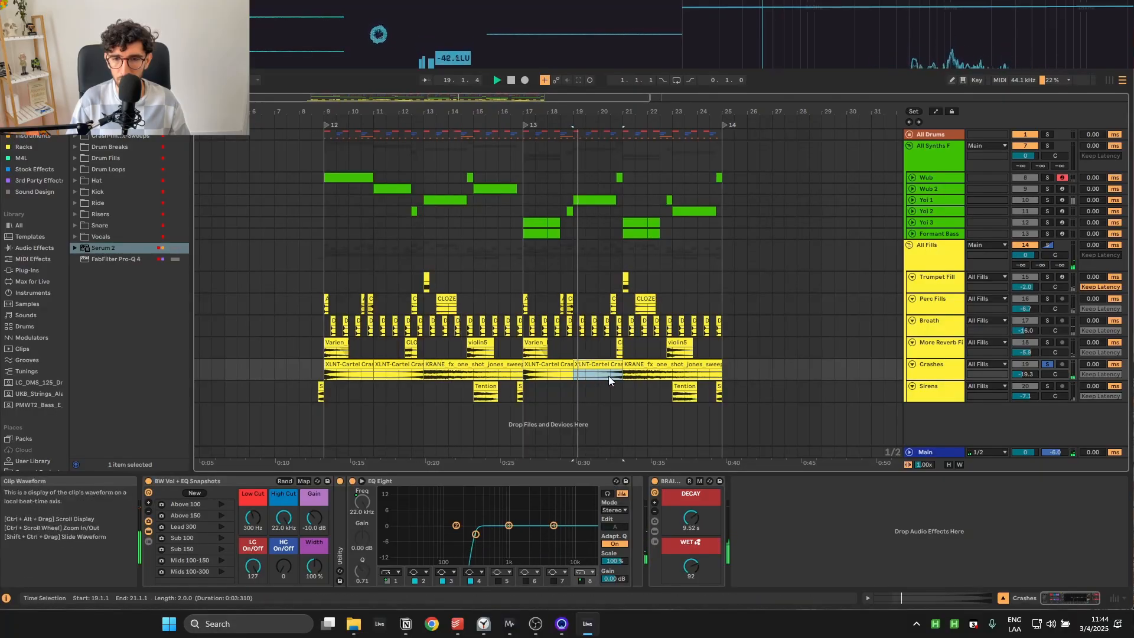
{"action": "left_click", "coordinate": [608, 376]}
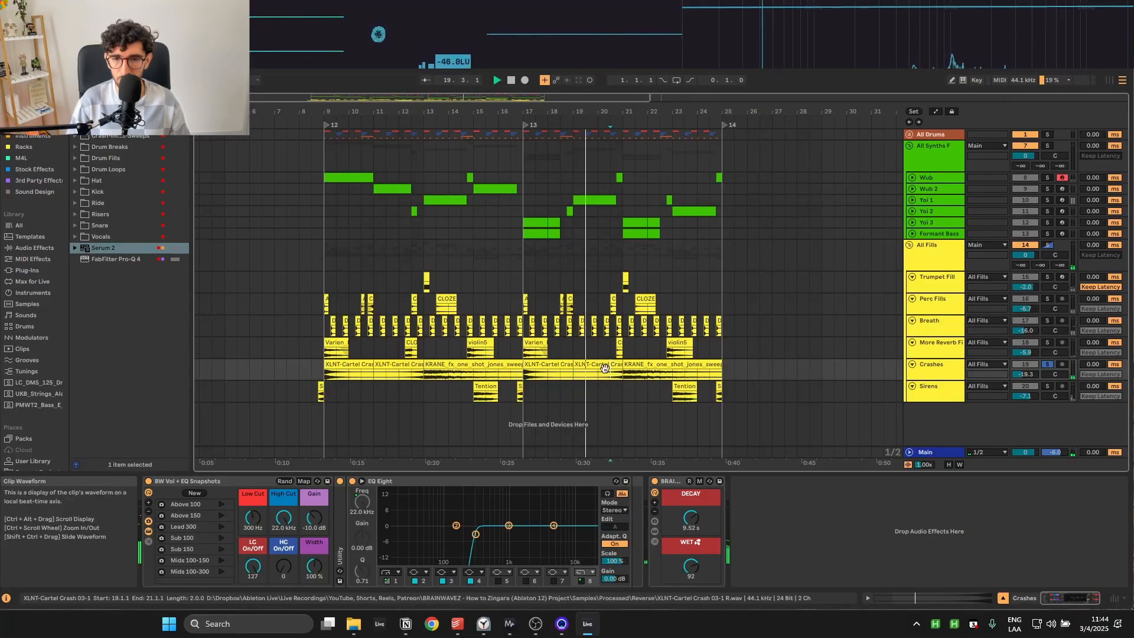
Step: Solo the Sirens track and audition the Tention clip at bar 15 and the short siren before bar 17
{"action": "left_click", "coordinate": [485, 386]}
{"action": "key", "text": "s"}
{"action": "key", "text": "space"}
{"action": "key", "text": "space"}
{"action": "left_click", "coordinate": [520, 387]}
{"action": "key", "text": "space"}
{"action": "key", "text": "space"}
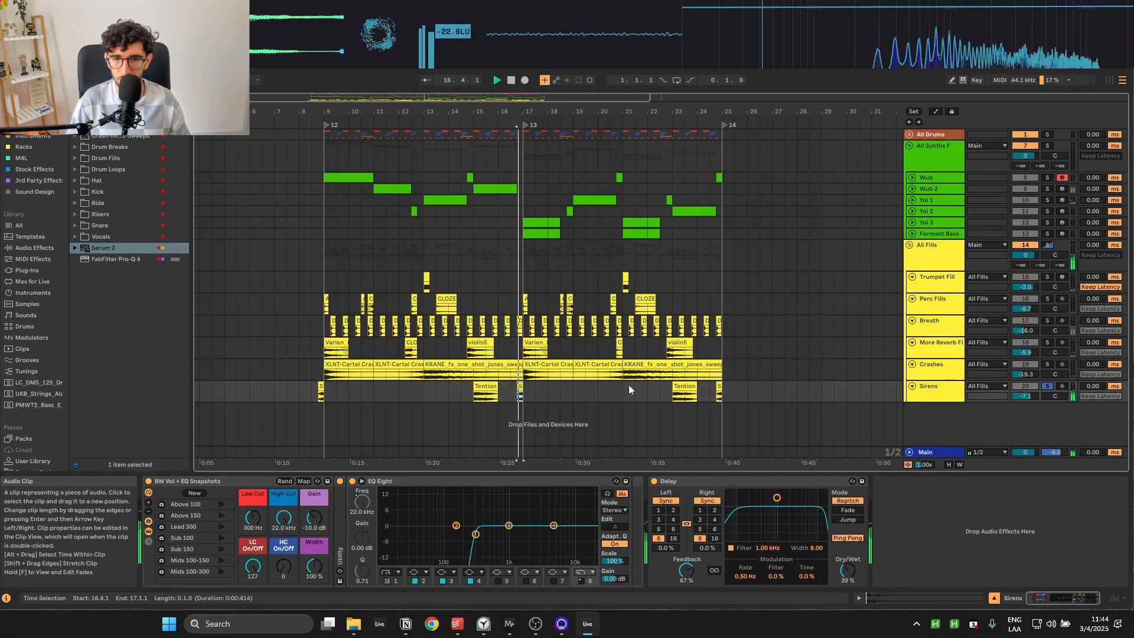
{"action": "left_click", "coordinate": [682, 385]}
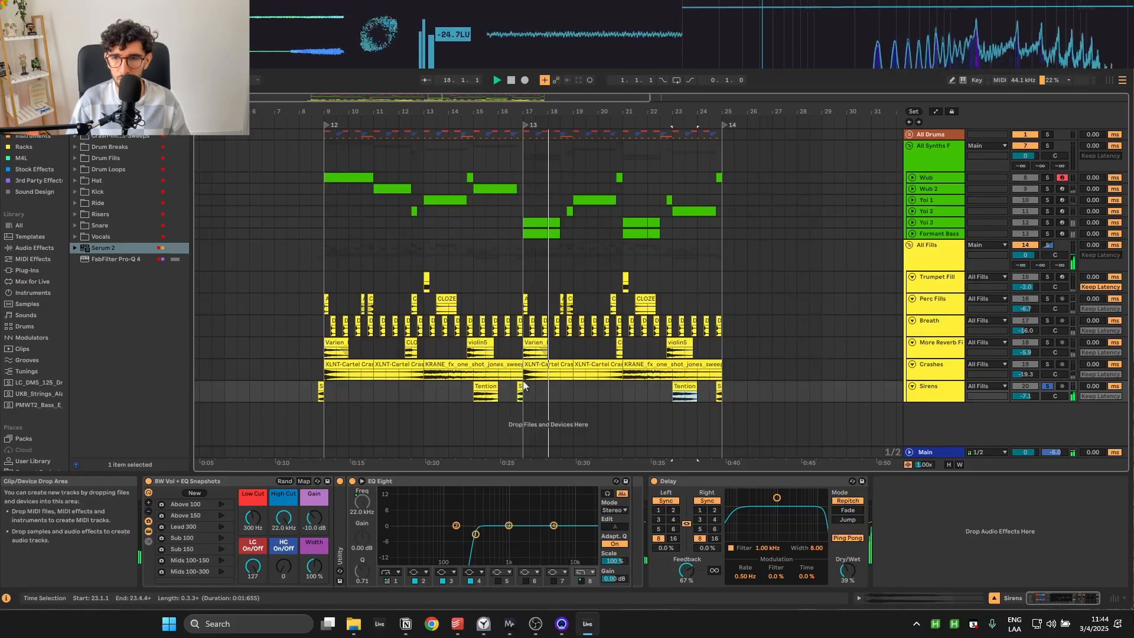
{"action": "left_click", "coordinate": [511, 390]}
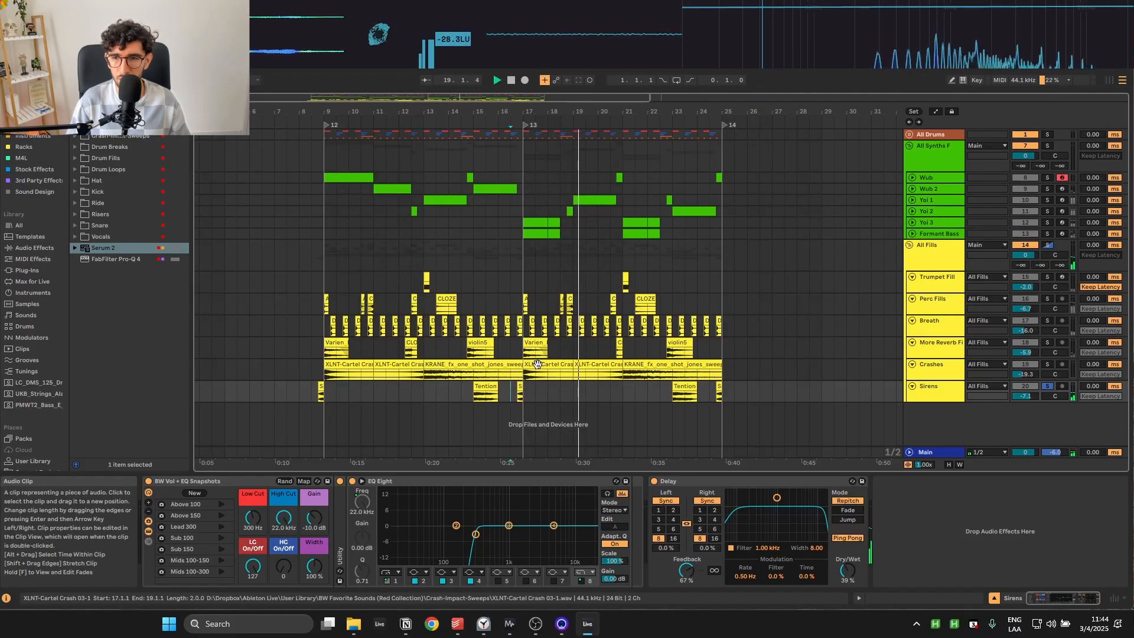
Step: Stop playback, clear the Sirens solo, and fold all the fill tracks
{"action": "key", "text": "space"}
{"action": "left_click", "coordinate": [327, 166]}
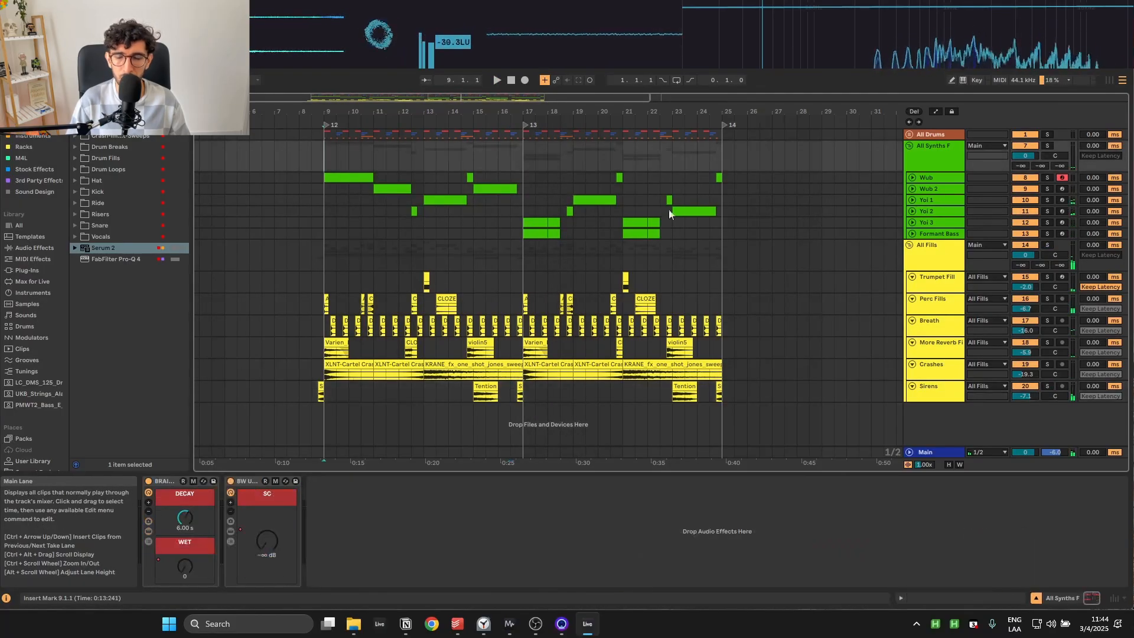
{"action": "left_click", "coordinate": [912, 298], "text": "alt"}
Step: Place the insert marker at 8.3.1 in the All Synths group lane, just before the drop
{"action": "left_click", "coordinate": [511, 234]}
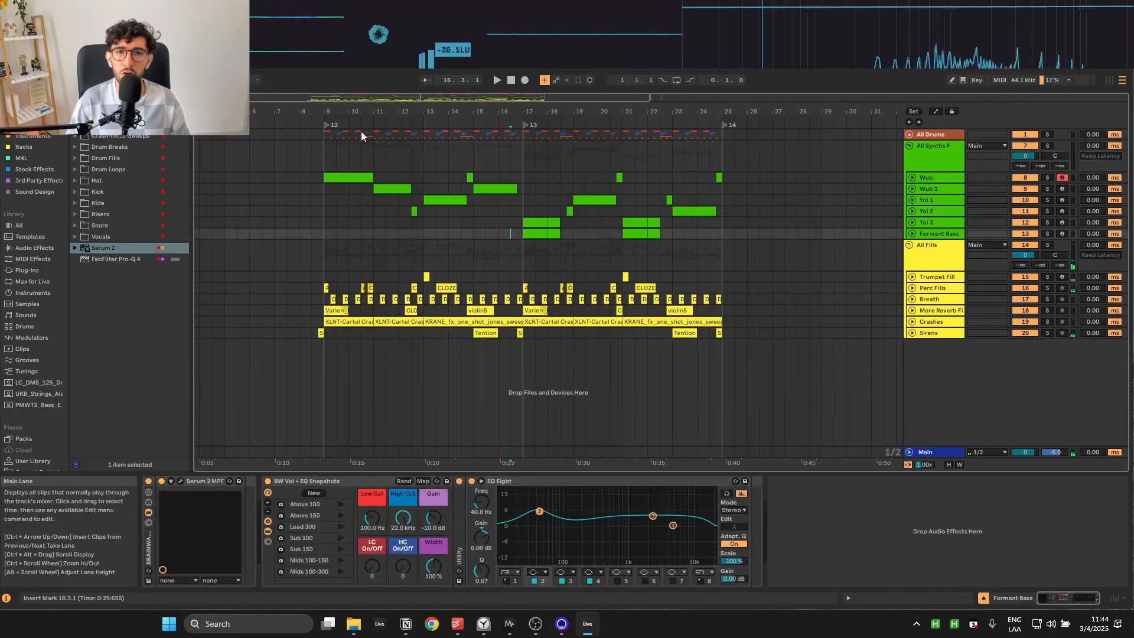
{"action": "left_click", "coordinate": [311, 154]}
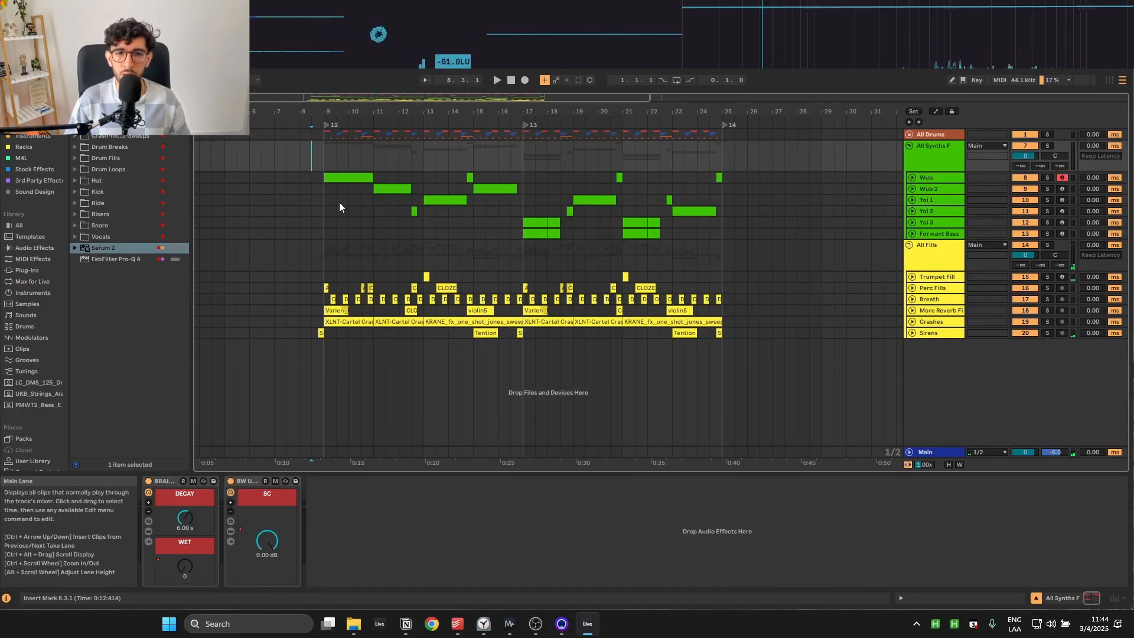
{"action": "left_click", "coordinate": [322, 151]}
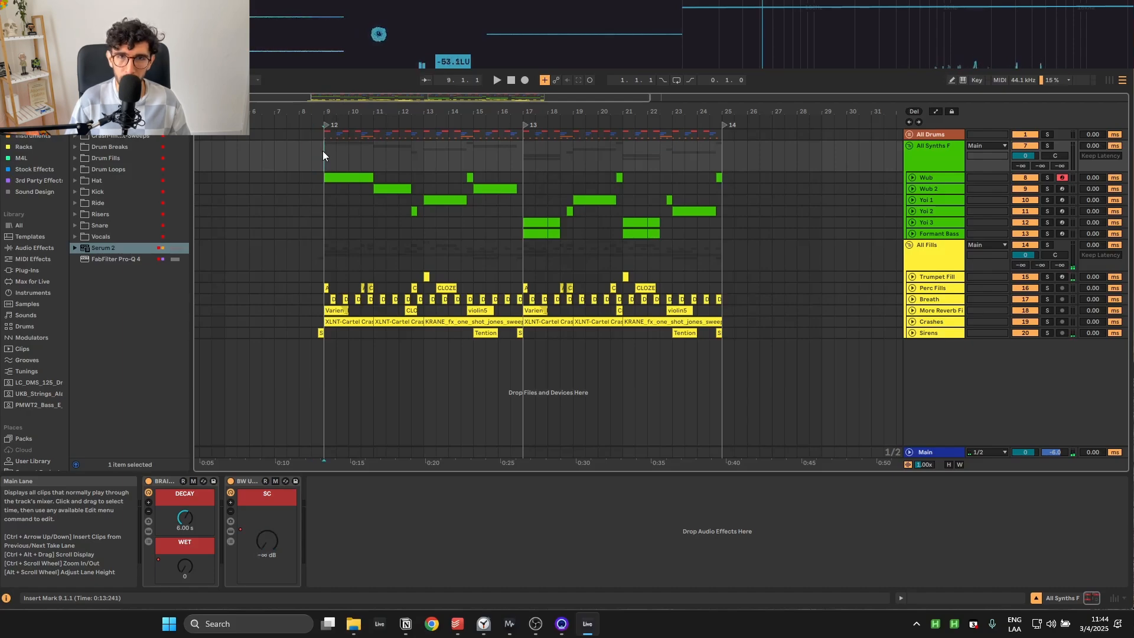
{"action": "left_click", "coordinate": [314, 156]}
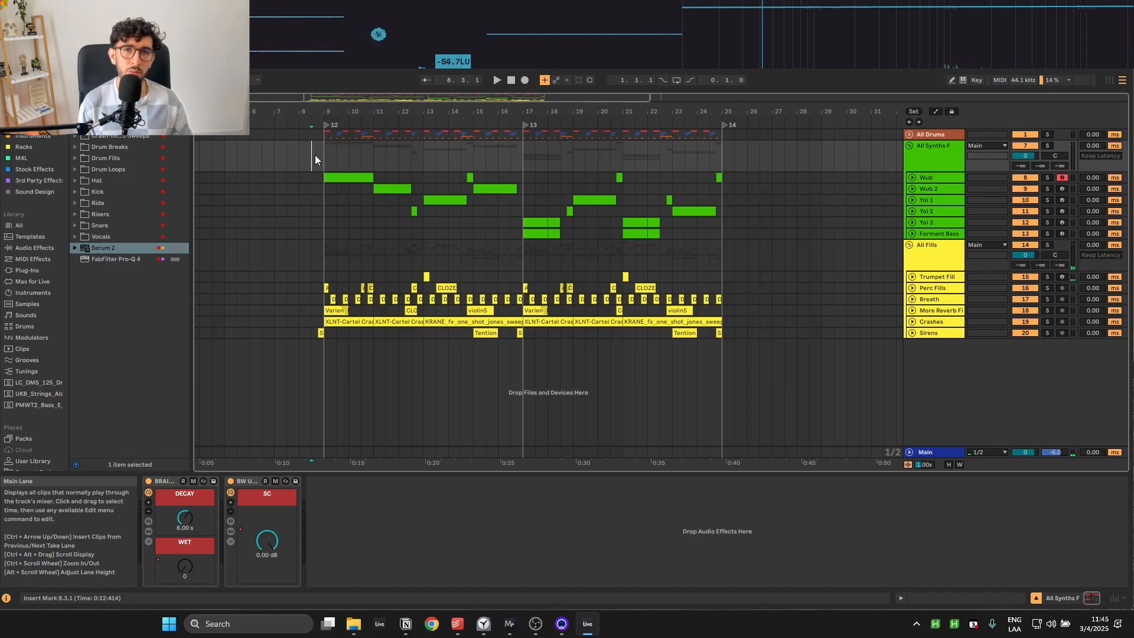